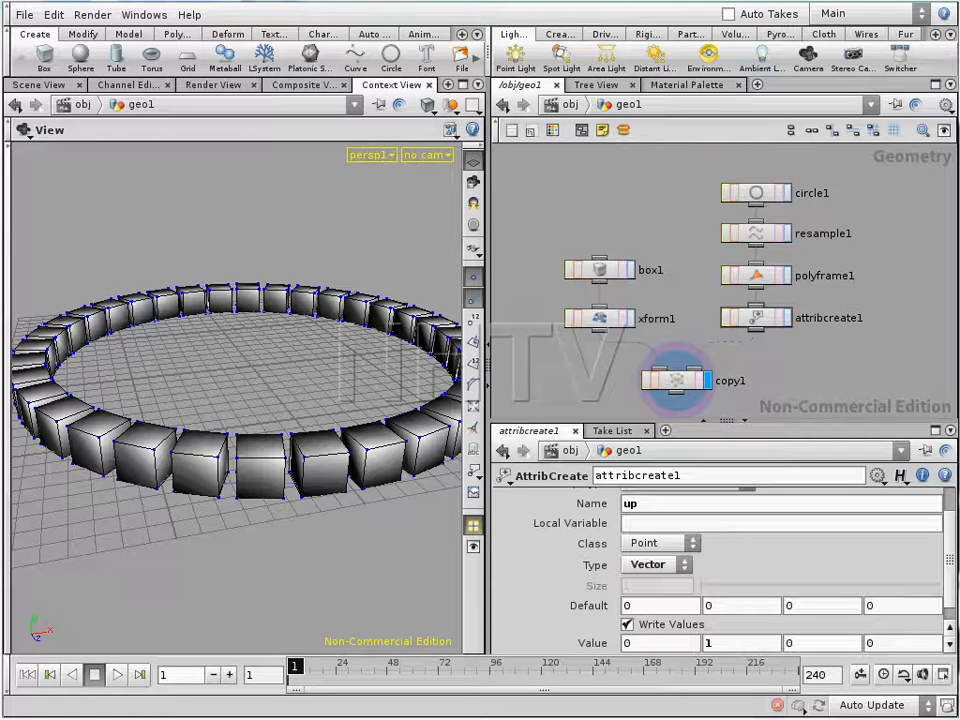
Examine the ring of copied boxes from low and high angles, along with the node network that builds it
middle_drag(786, 369, 773, 307)
right_drag(747, 338, 776, 333)
middle_drag(784, 329, 850, 336)
middle_drag(597, 322, 606, 377)
right_drag(624, 373, 607, 374)
middle_drag(607, 374, 603, 380)
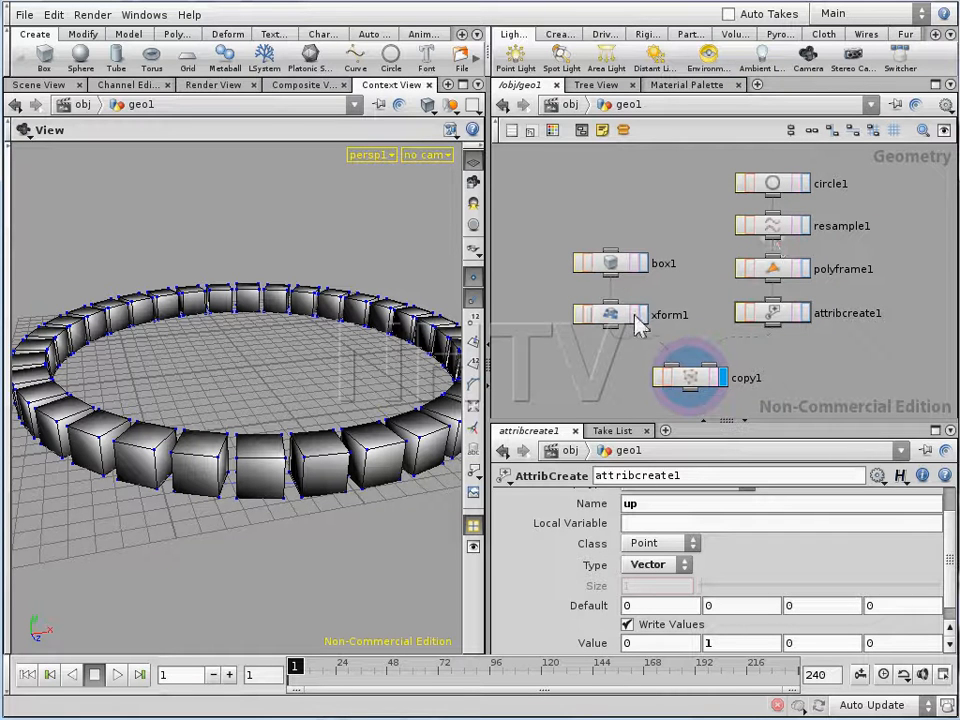
drag(330, 437, 318, 413)
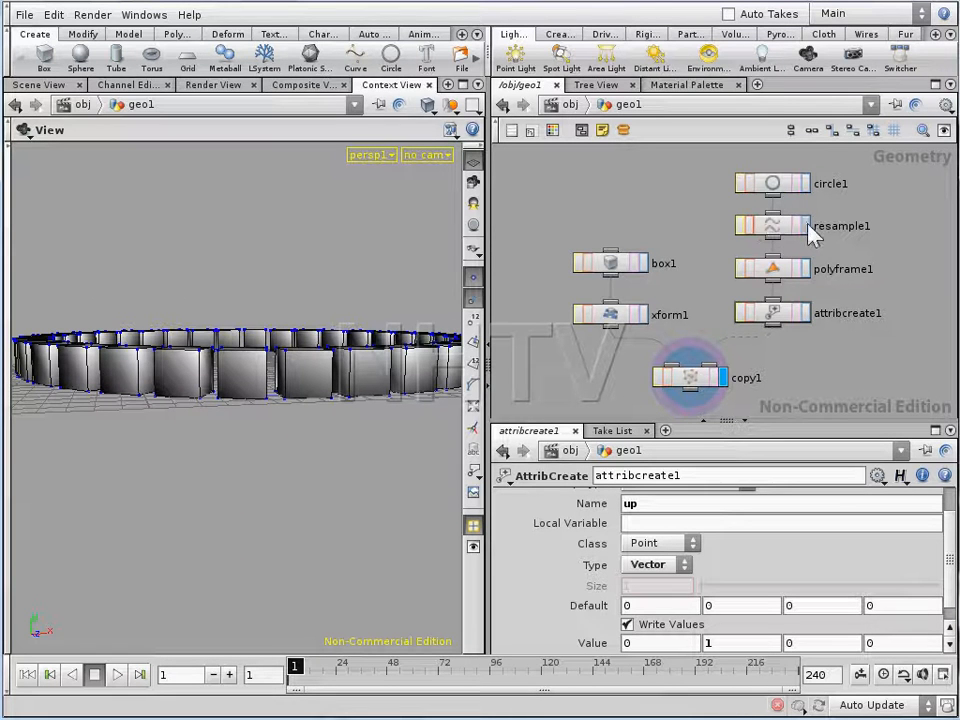
drag(707, 256, 815, 322)
click(884, 275)
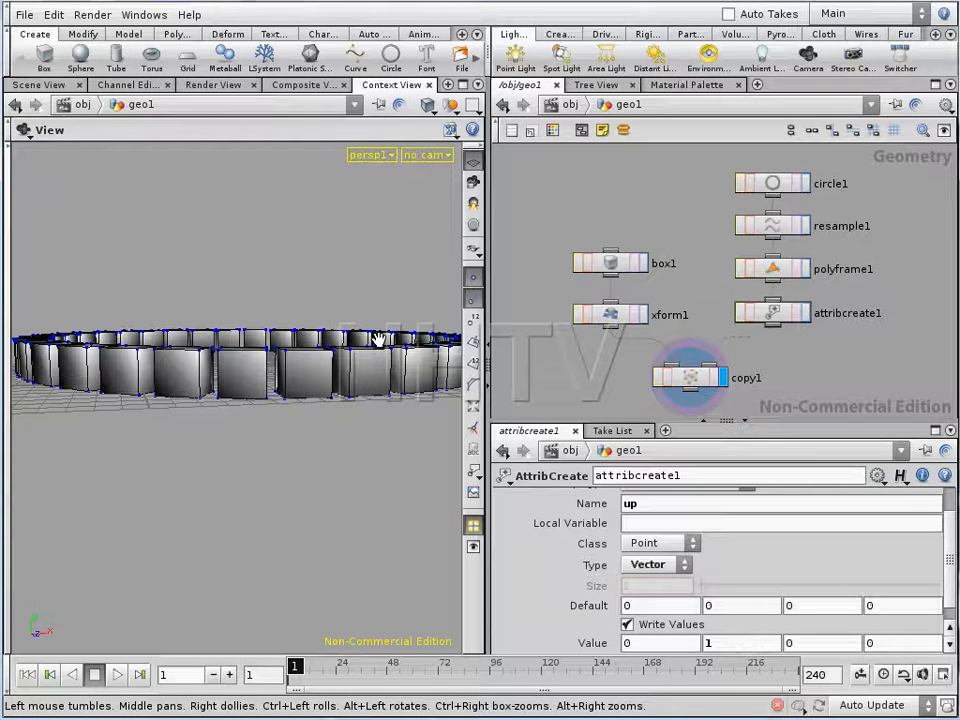
drag(364, 289, 360, 332)
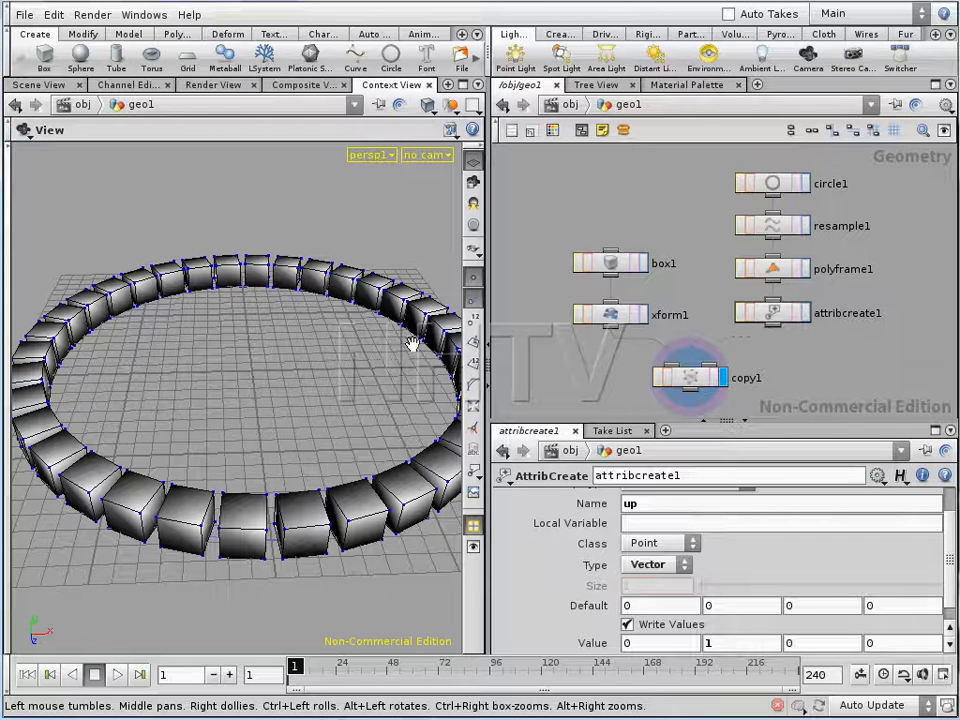
Show the copy1 node's parameters and enlarge the parameter area slightly
click(699, 389)
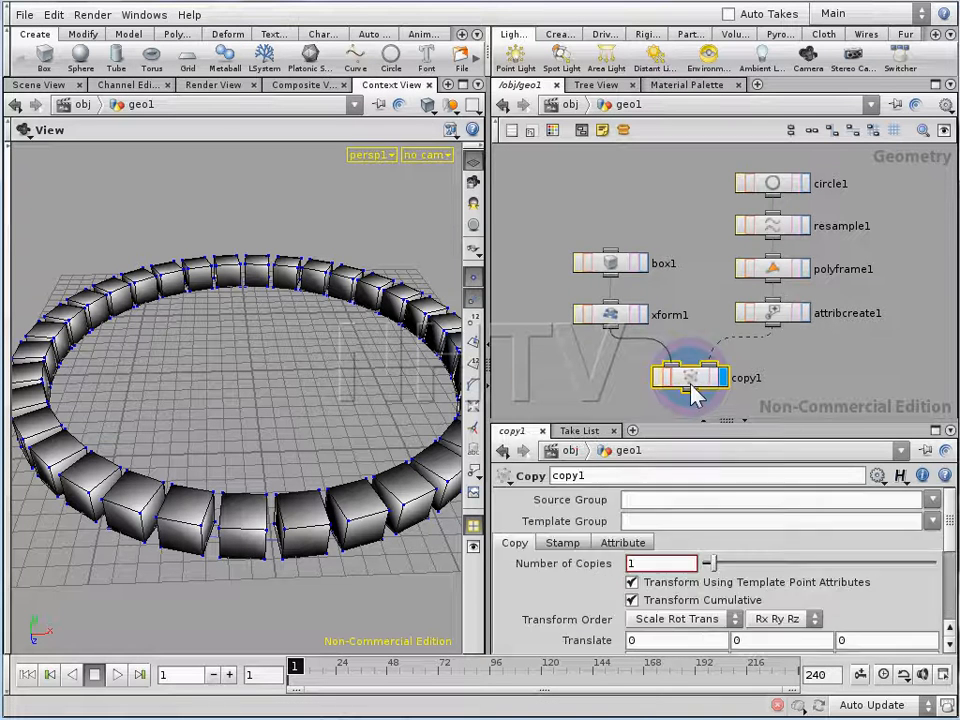
drag(595, 421, 596, 402)
middle_drag(575, 370, 616, 362)
scroll(776, 189, down, 5)
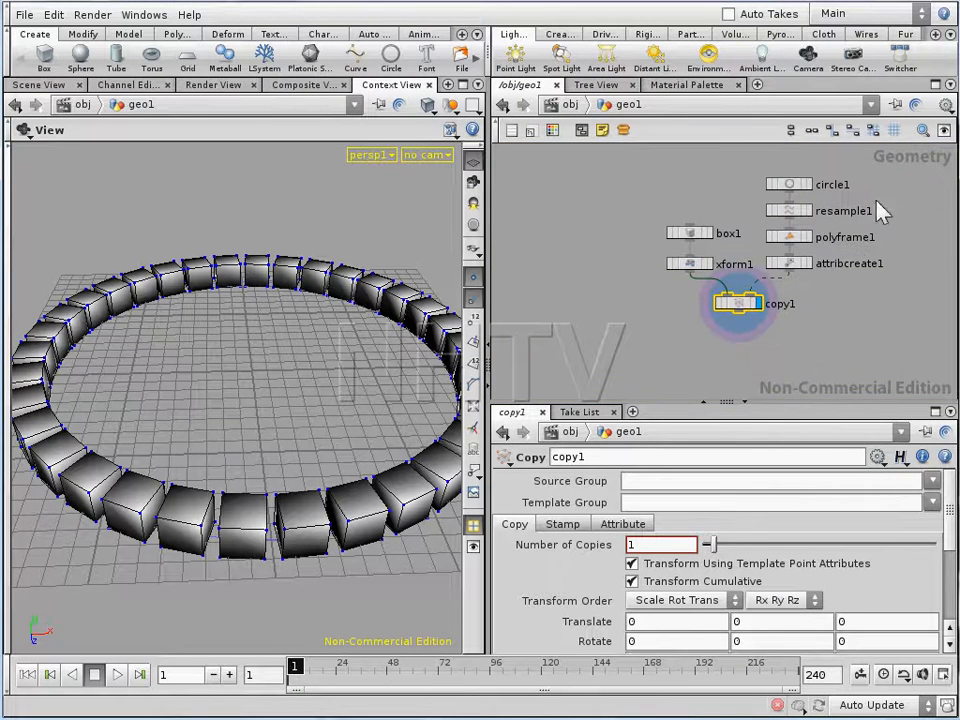
Look into the top-level ch network and return to the obj network containing geo1
click(564, 105)
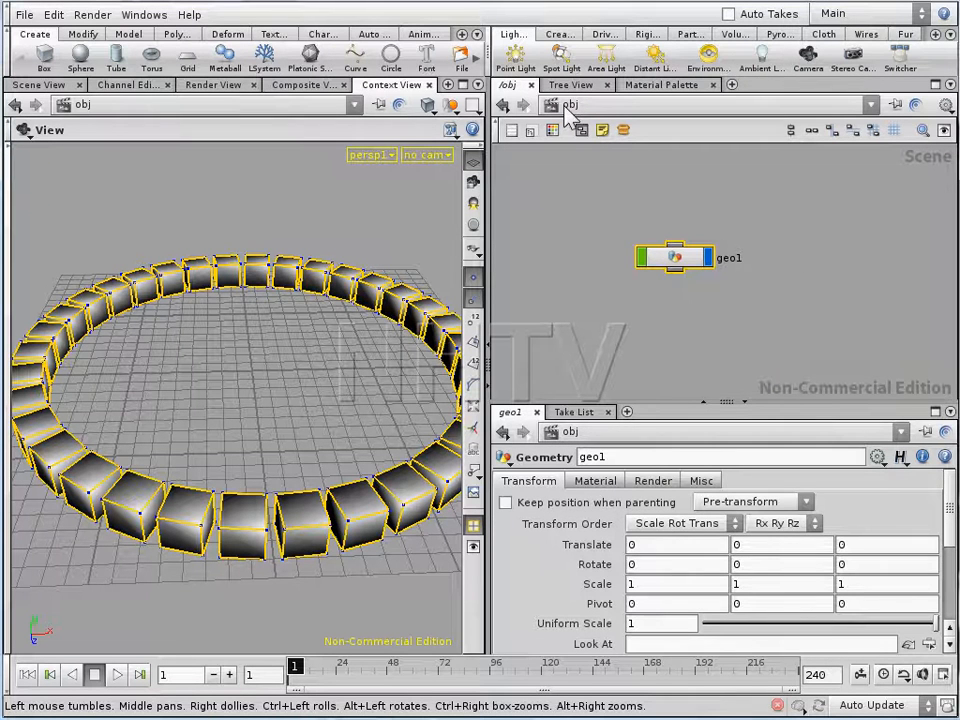
click(565, 106)
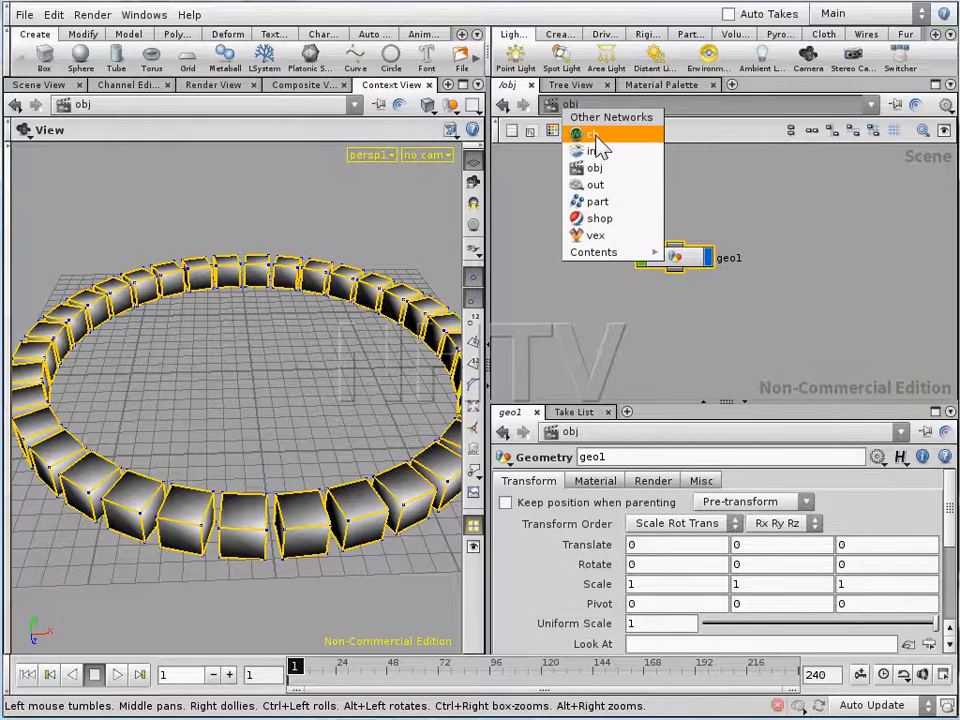
click(590, 134)
click(570, 105)
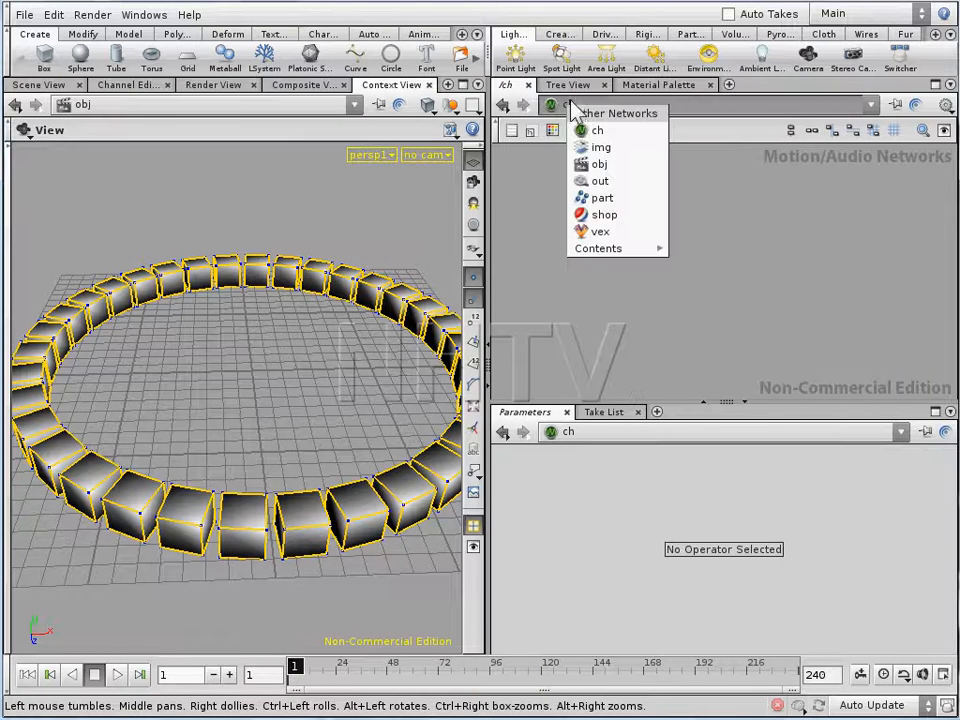
click(599, 165)
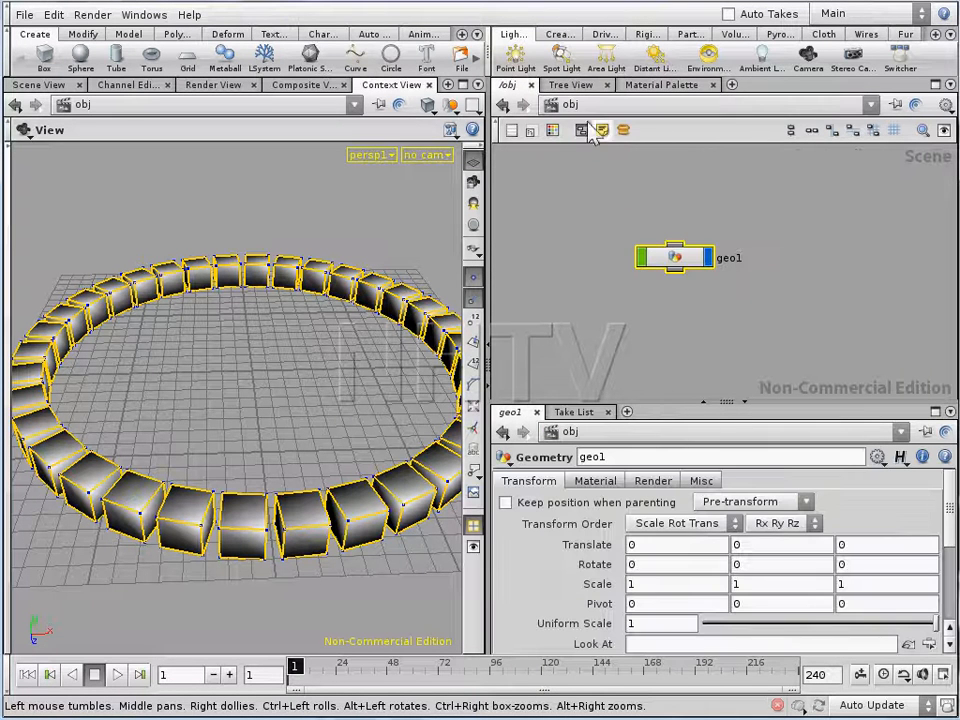
click(572, 104)
click(700, 262)
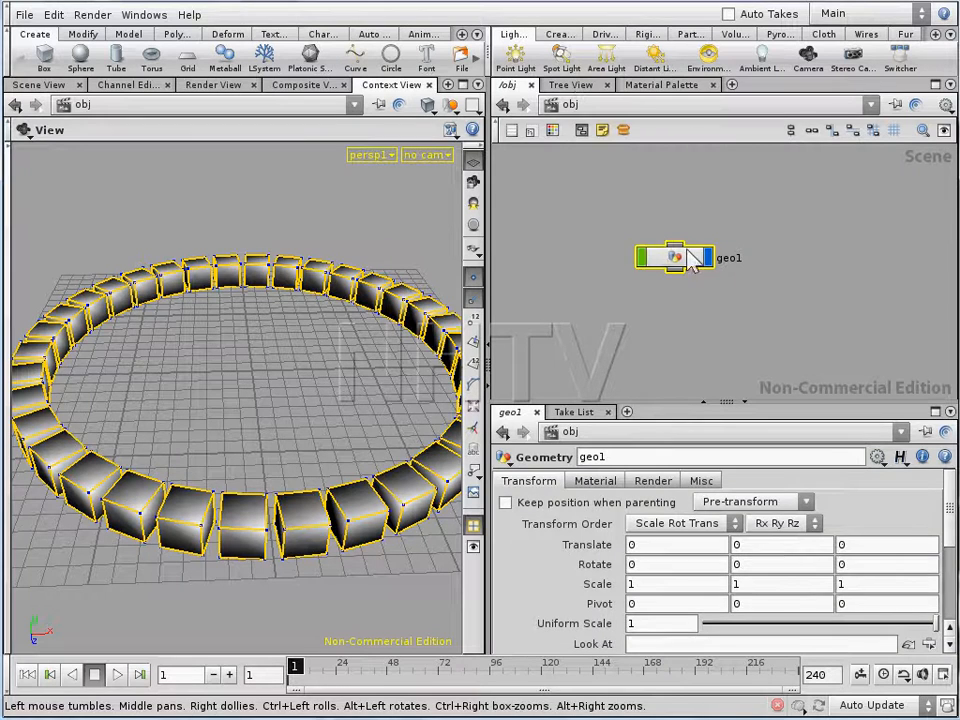
Go inside geo1 and add a CHOP Network node beside copy1
double_click(677, 260)
middle_drag(608, 297, 592, 284)
right_drag(592, 284, 624, 334)
middle_drag(620, 305, 626, 354)
right_drag(626, 354, 619, 338)
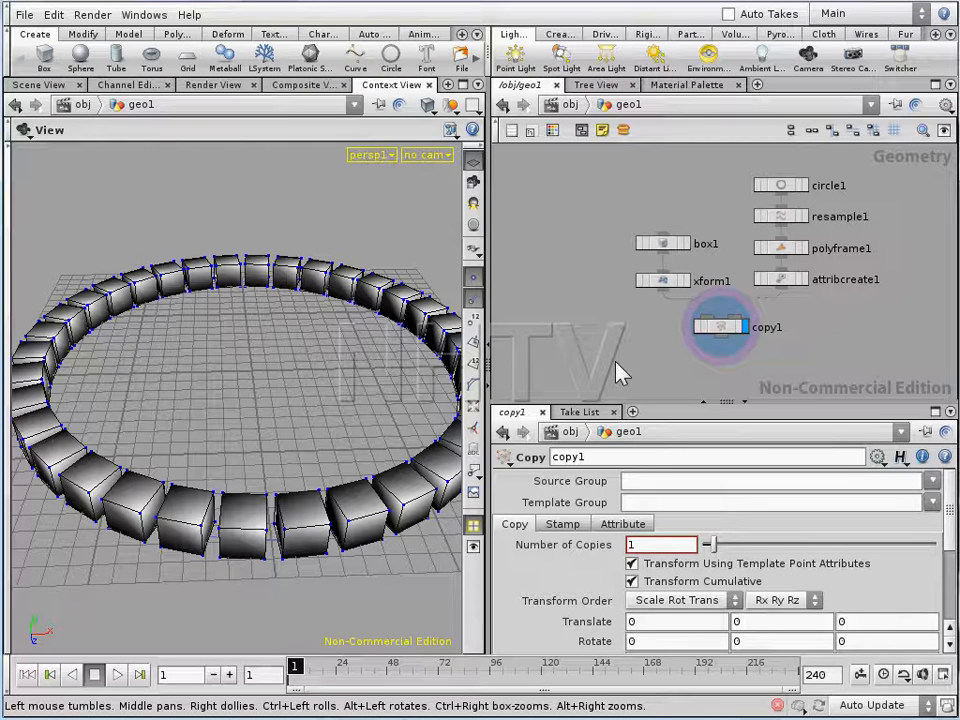
key(Tab)
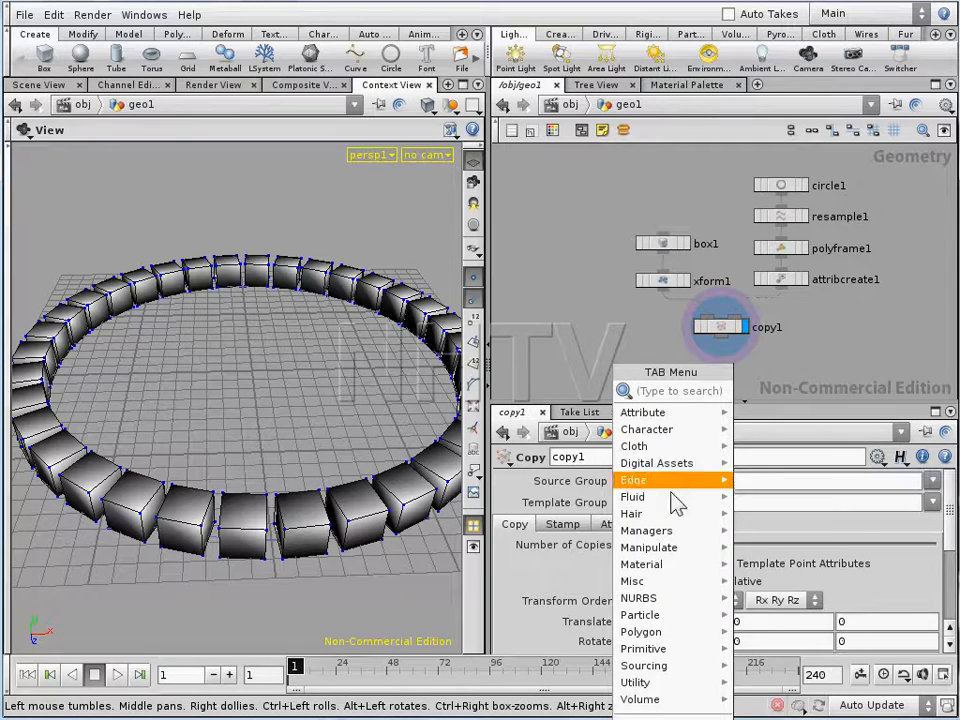
mouse_move(668, 538)
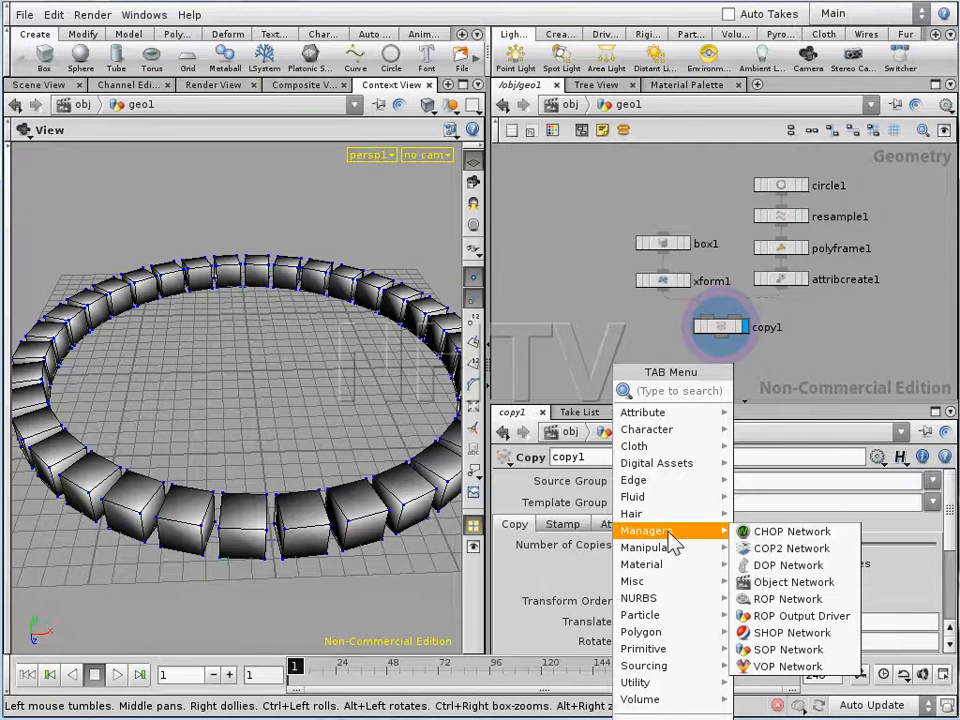
click(815, 539)
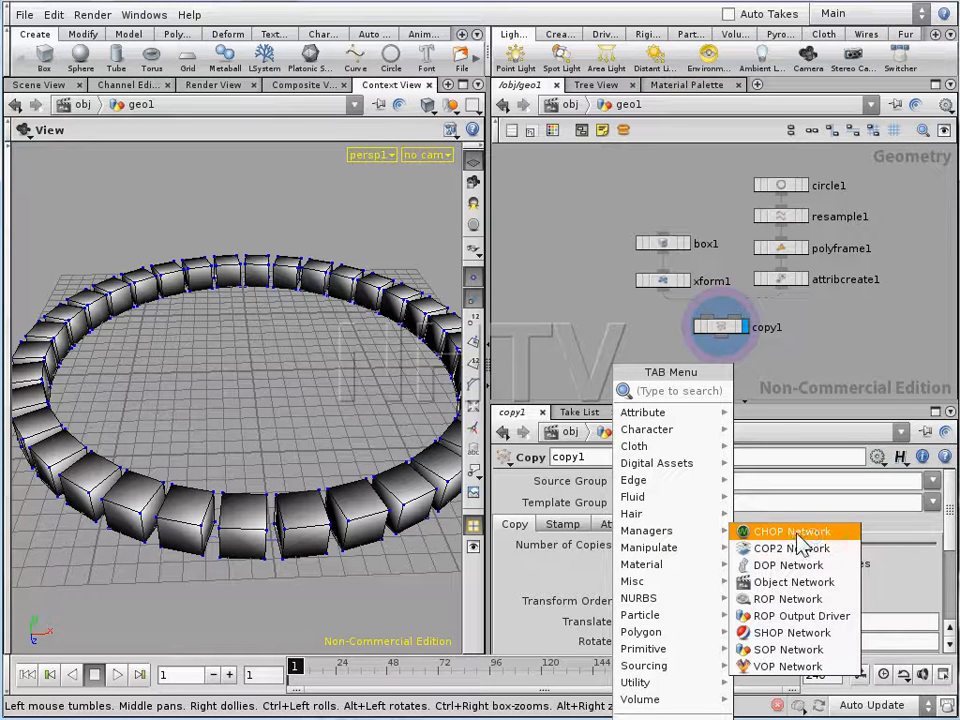
click(798, 534)
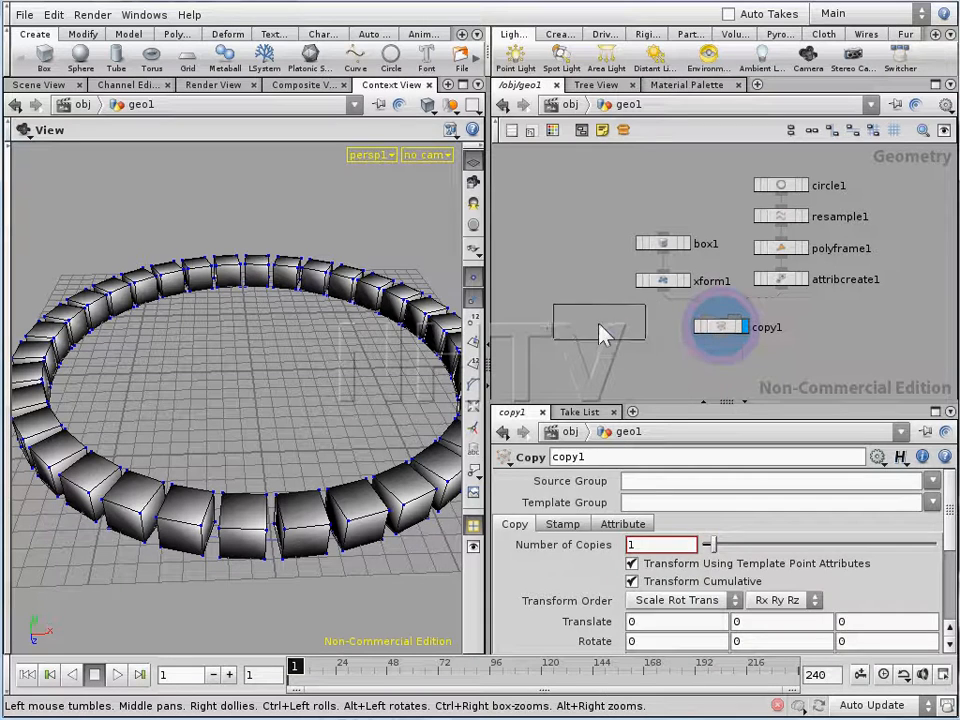
click(604, 333)
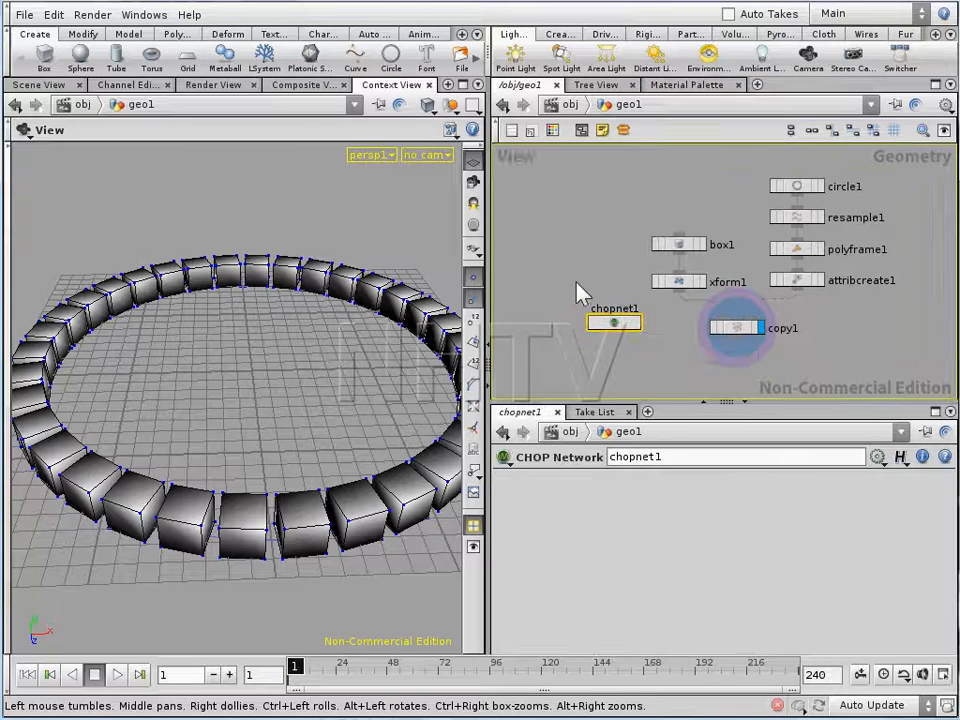
Look inside the chopnet1 node, then return to geo1 and view the copy1 node
scroll(574, 294, up, 3)
middle_drag(618, 297, 613, 267)
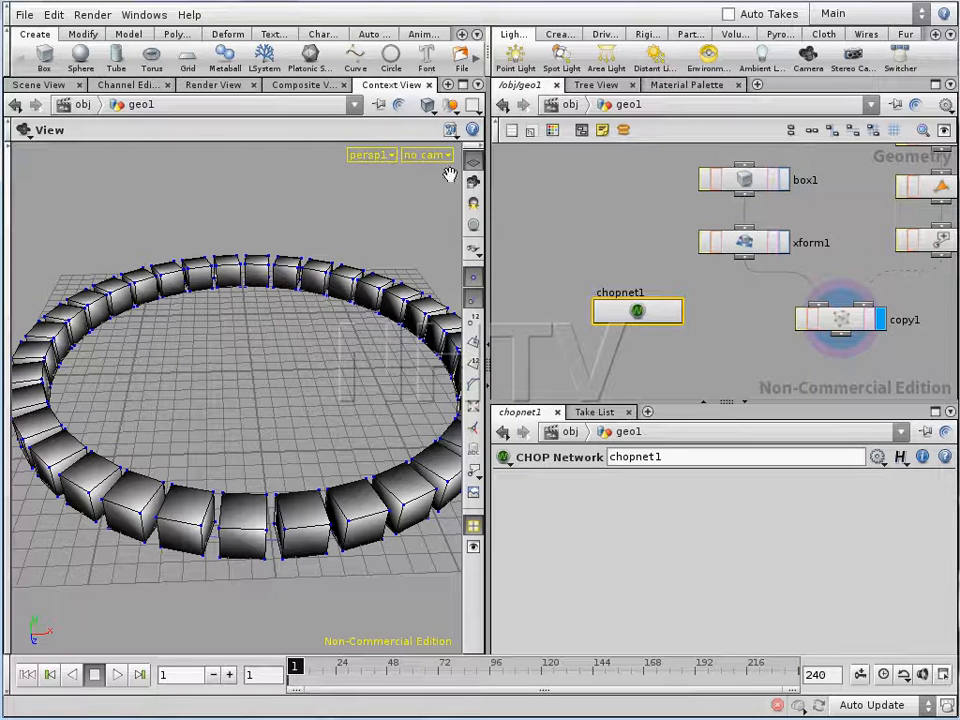
double_click(651, 319)
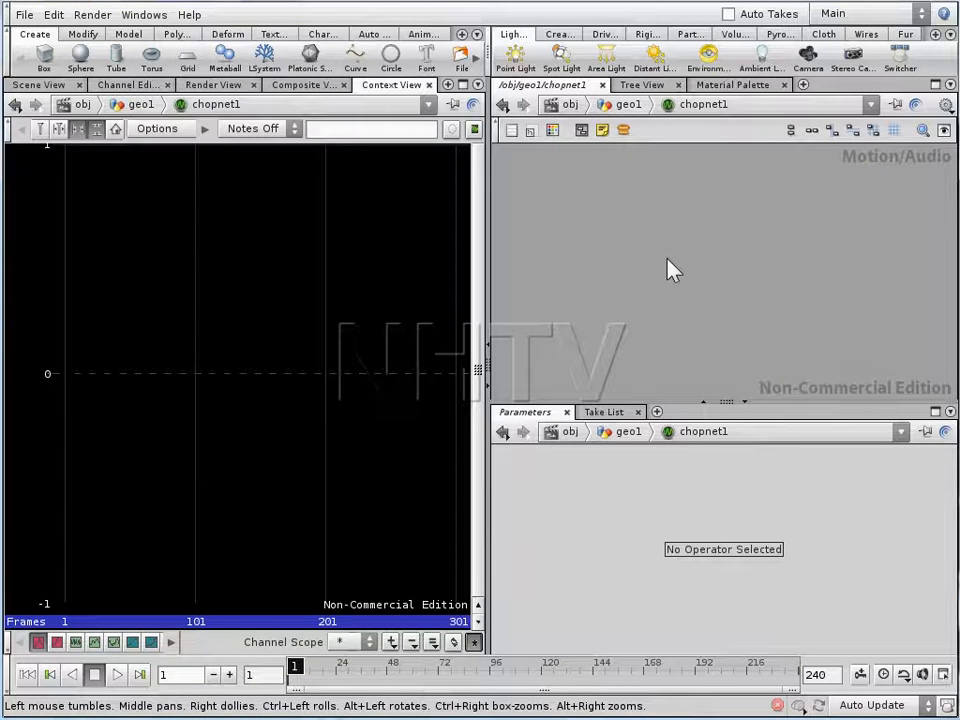
click(621, 106)
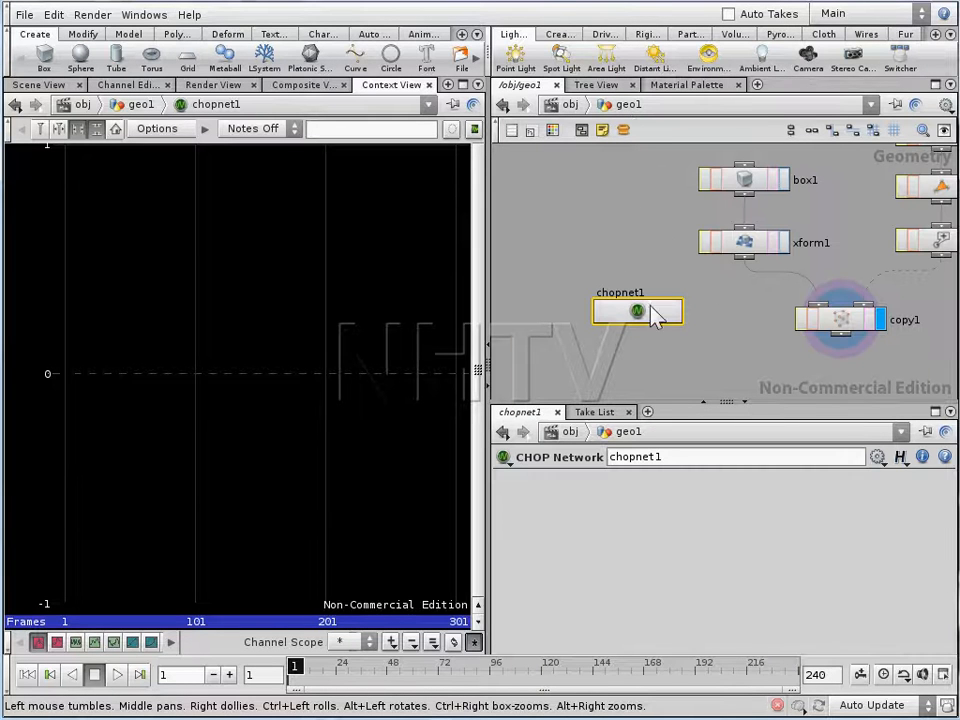
click(846, 330)
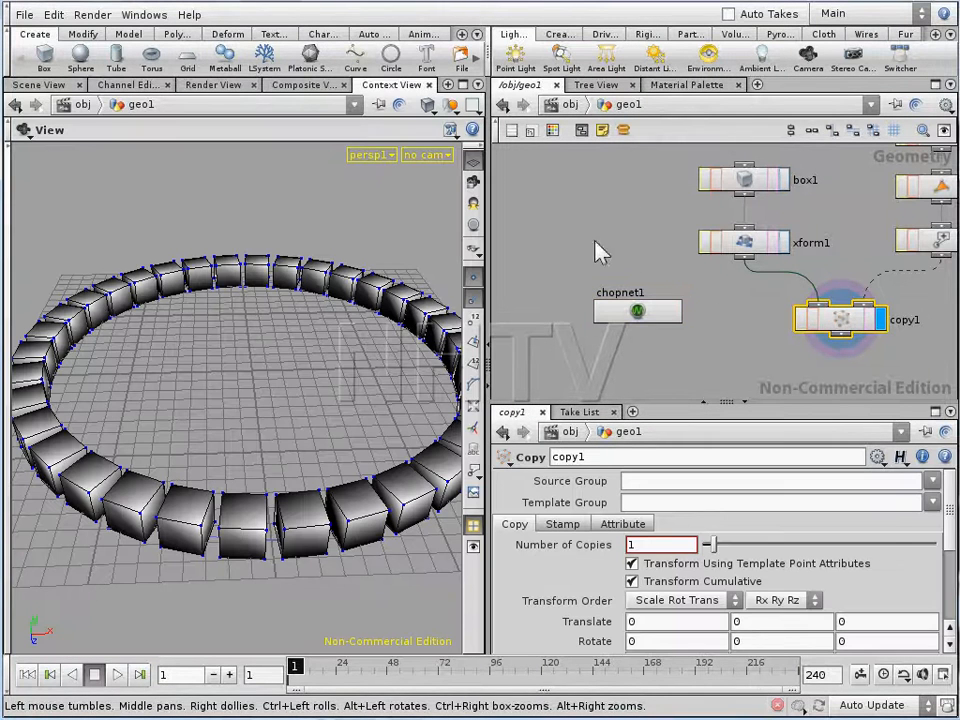
click(650, 313)
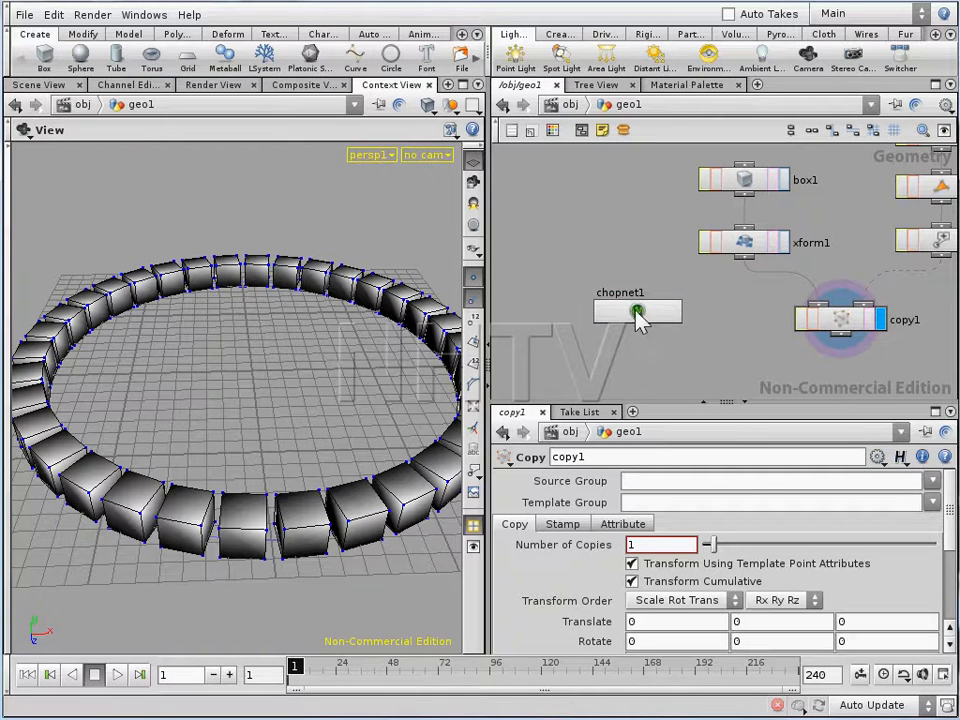
Go inside chopnet1, add a Wave node and turn on its display
double_click(636, 312)
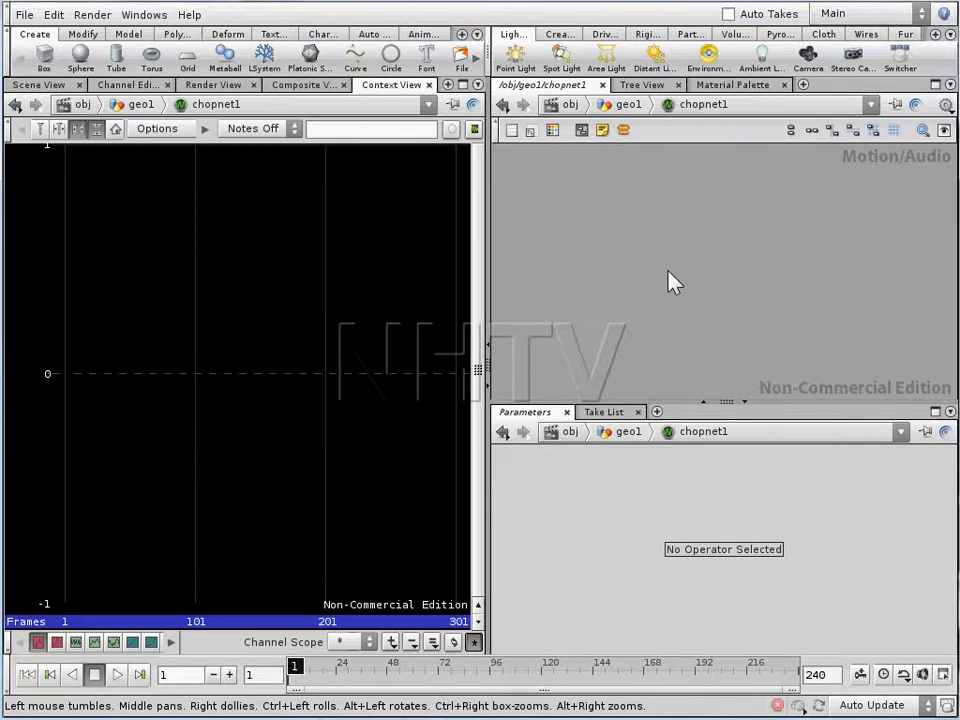
key(Tab)
text(wa)
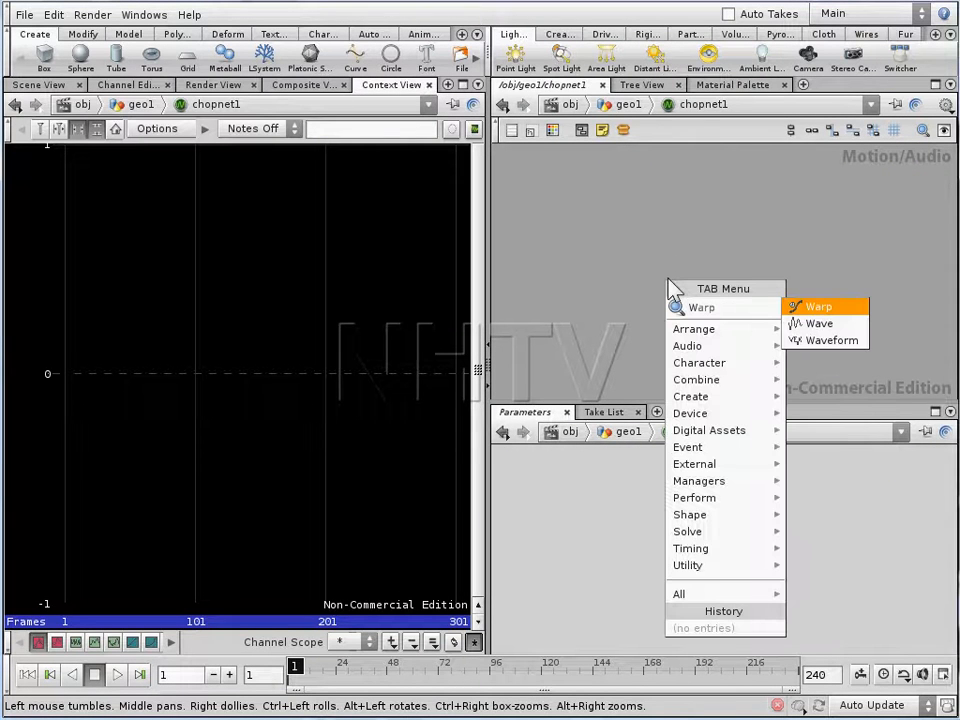
text(ve)
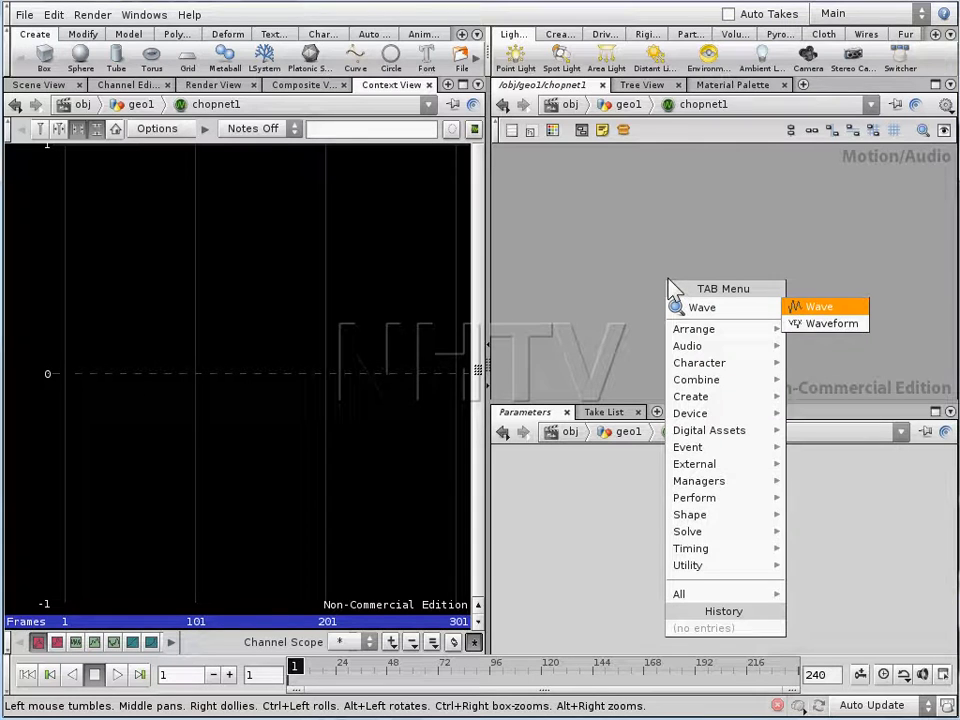
click(810, 306)
click(660, 272)
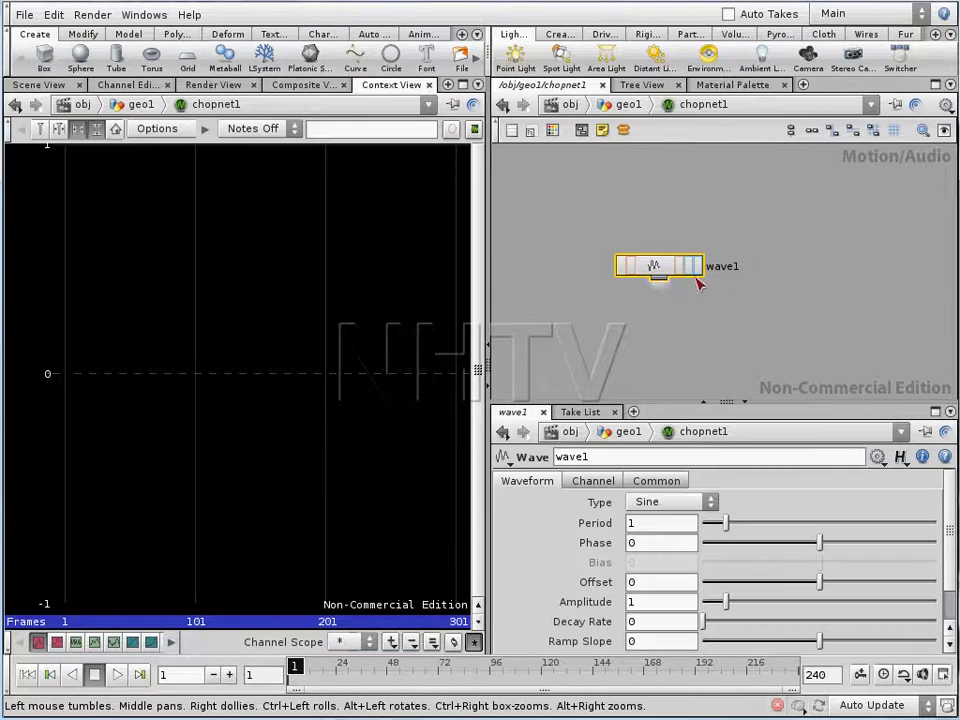
click(676, 324)
Widen the graph area and frame the first cycle of the sine wave
drag(488, 321, 545, 321)
middle_drag(271, 324, 240, 350)
right_drag(264, 350, 315, 386)
middle_drag(315, 386, 277, 372)
right_drag(277, 372, 369, 397)
middle_drag(392, 395, 360, 384)
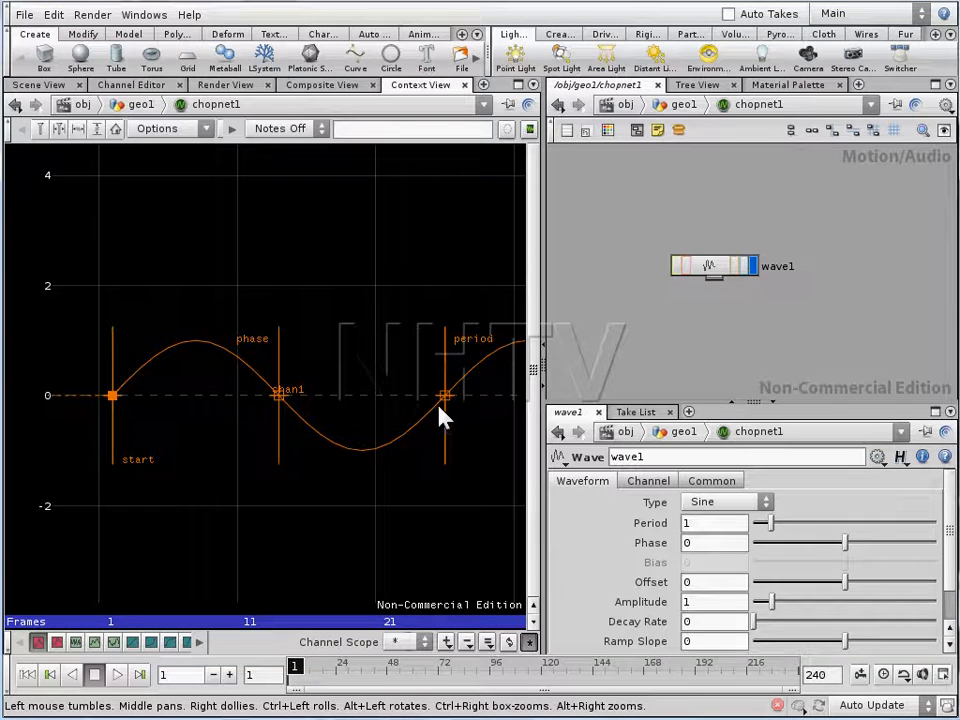
Examine the sine wave's start, phase and period markers along the frame axis
right_drag(450, 454, 645, 425)
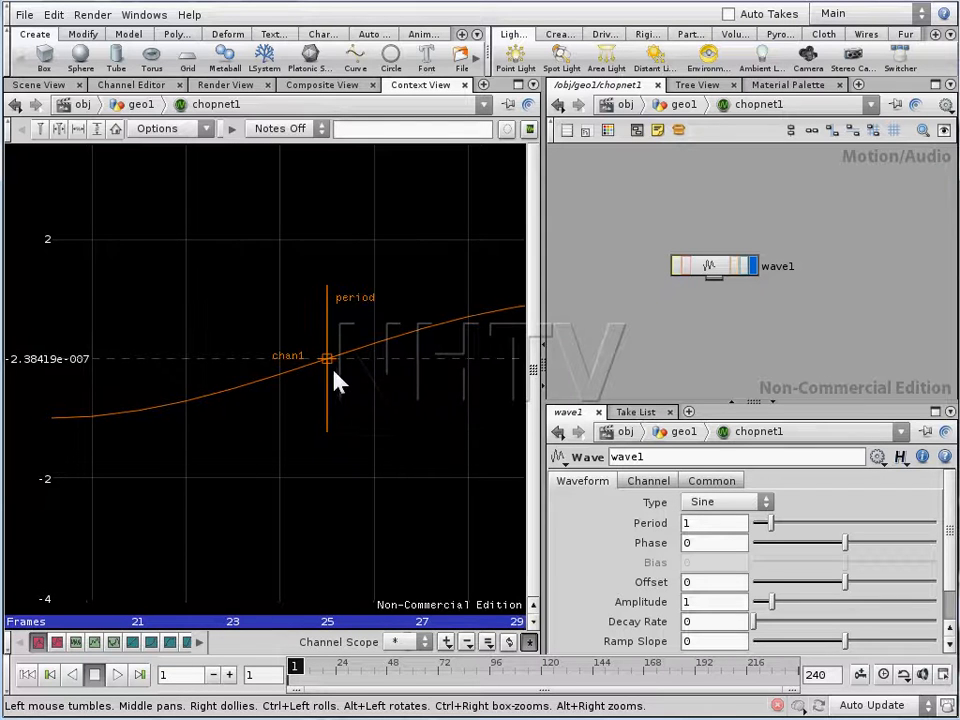
middle_drag(231, 416, 280, 400)
middle_drag(232, 393, 493, 395)
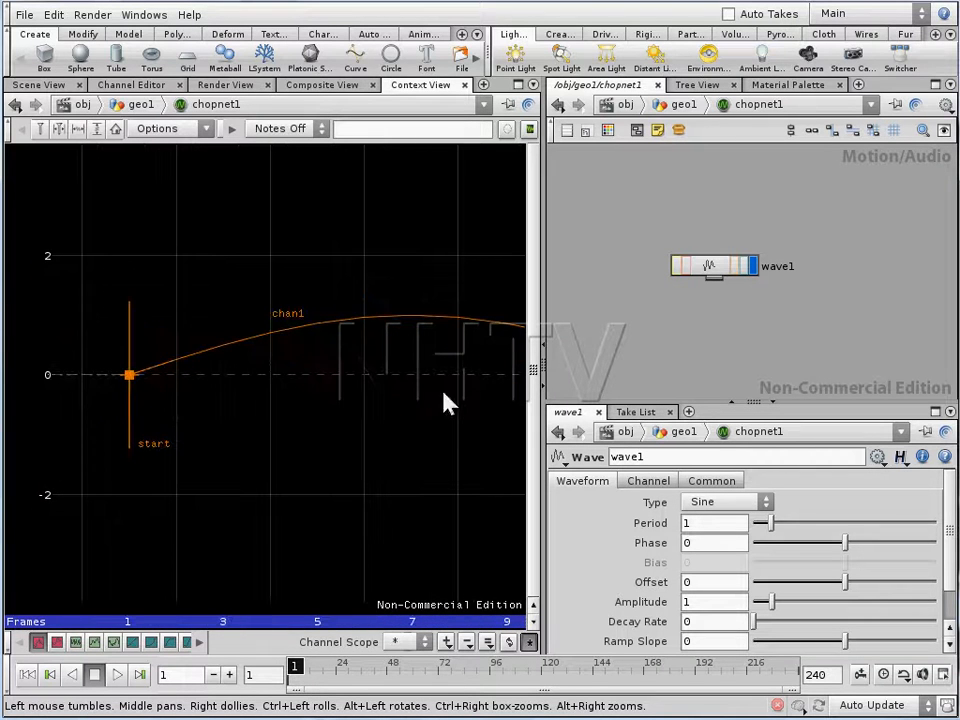
middle_drag(482, 338, 86, 339)
middle_drag(497, 364, 150, 348)
middle_drag(453, 361, 477, 373)
right_drag(439, 354, 232, 349)
right_drag(356, 356, 240, 350)
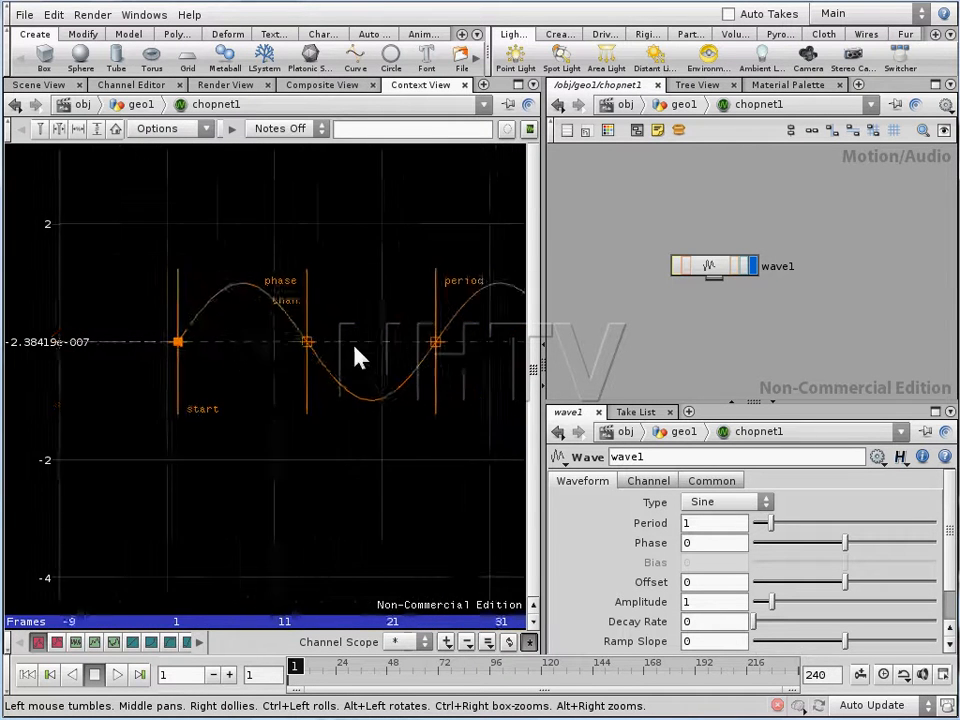
middle_drag(463, 312, 357, 347)
right_drag(356, 346, 216, 337)
middle_drag(403, 362, 345, 372)
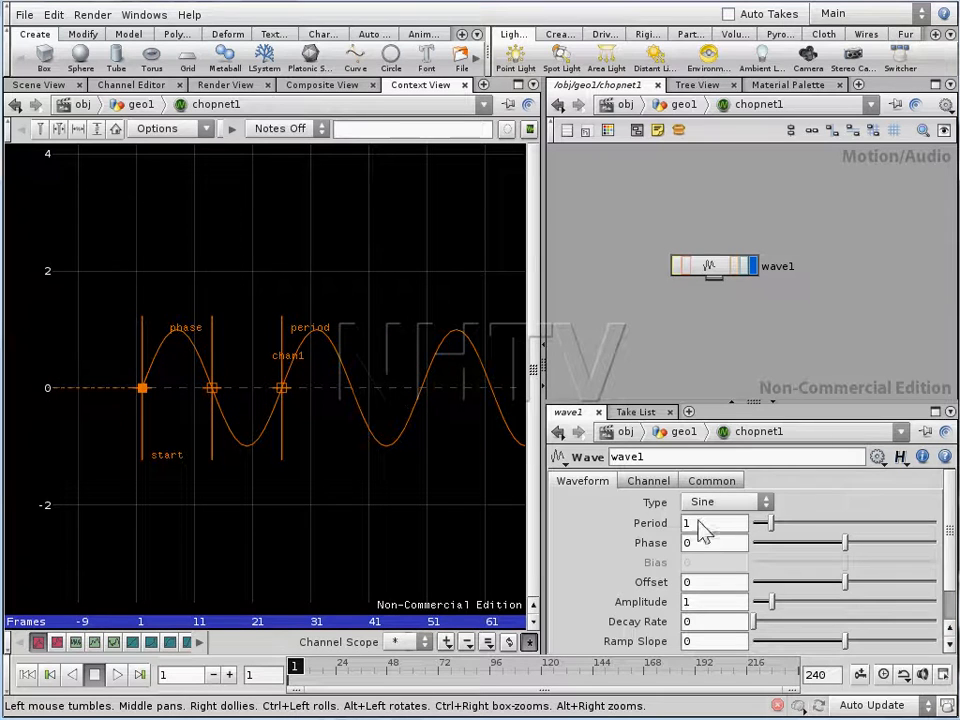
middle_drag(335, 359, 288, 383)
right_drag(288, 383, 281, 444)
middle_drag(321, 395, 304, 401)
mouse_move(322, 401)
right_down()
mouse_move(298, 414)
mouse_move(317, 410)
right_up()
mouse_move(276, 426)
middle_down()
mouse_move(414, 409)
mouse_move(267, 422)
mouse_move(293, 422)
mouse_move(281, 416)
middle_up()
right_drag(285, 433, 300, 410)
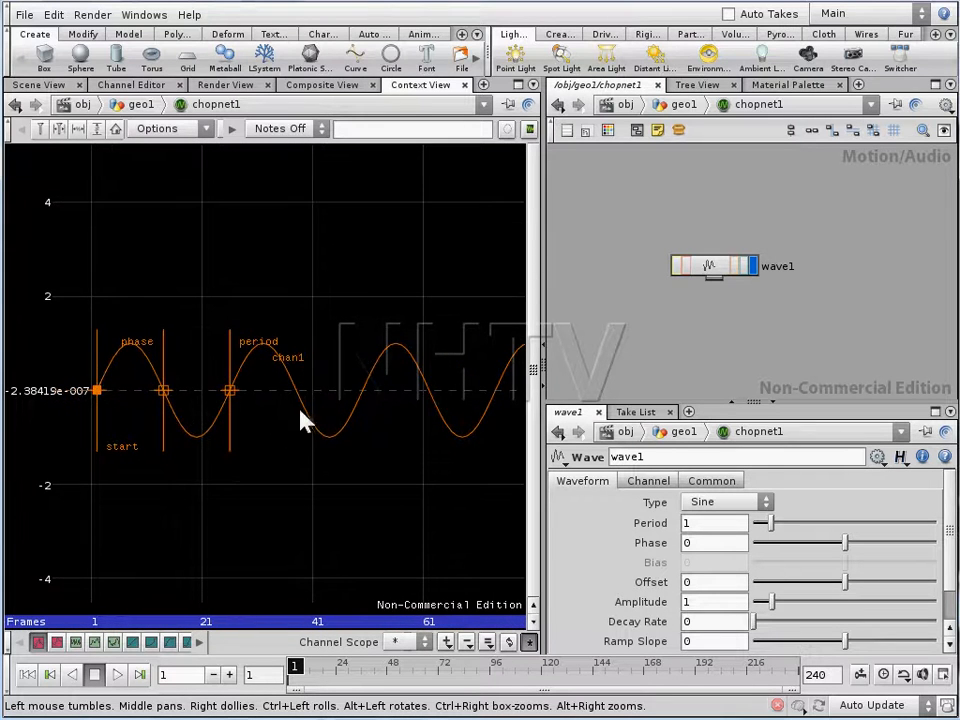
Fit the whole waveform in the graph and try lowering the wave's amplitude to about 0.421 with its handle
click(95, 130)
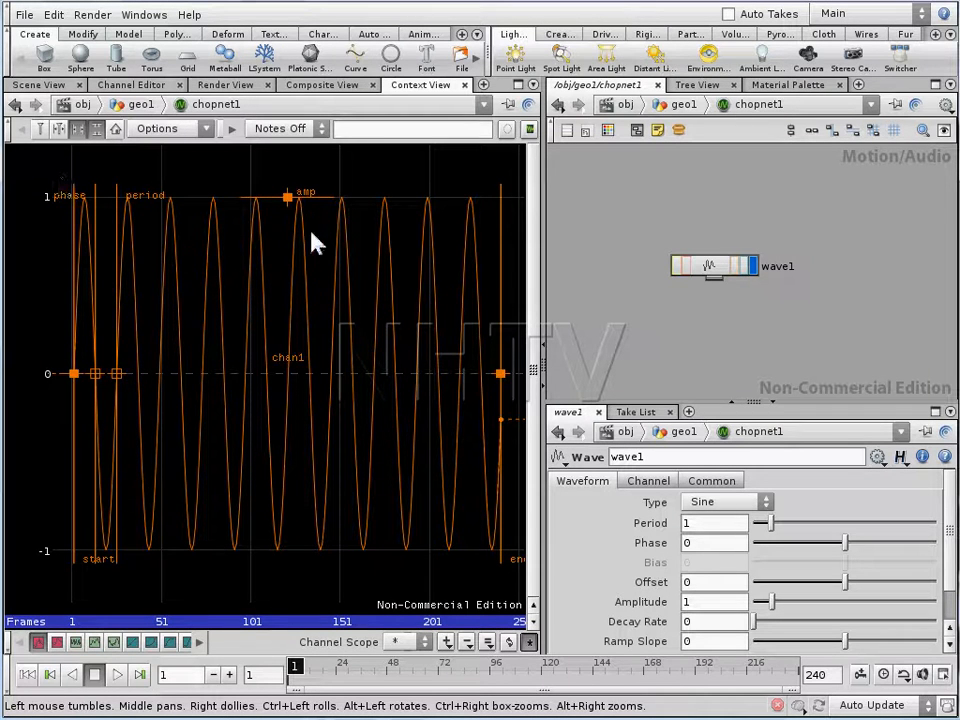
mouse_move(289, 205)
mouse_down()
mouse_move(290, 310)
mouse_move(298, 204)
mouse_move(300, 302)
mouse_move(302, 206)
mouse_up()
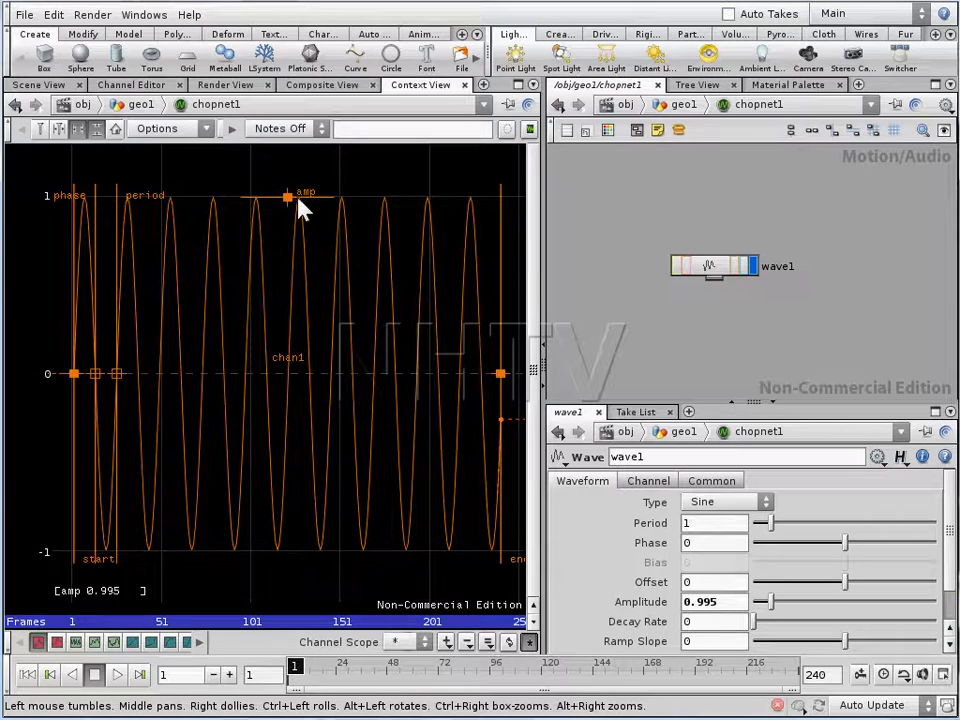
drag(733, 603, 587, 599)
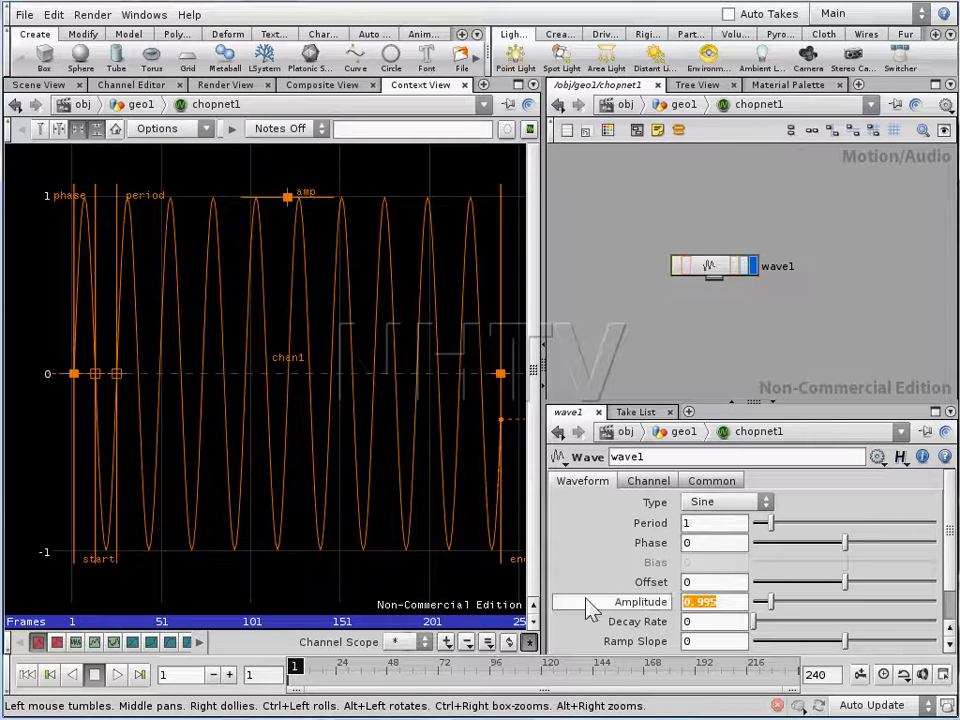
text(1)
key(Return)
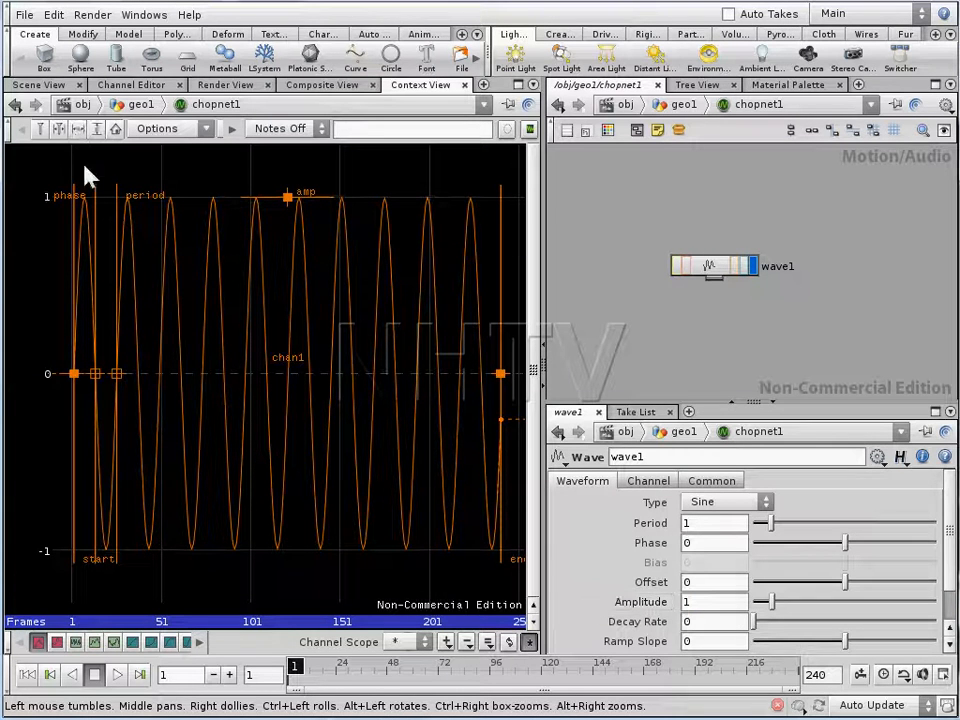
drag(287, 199, 356, 300)
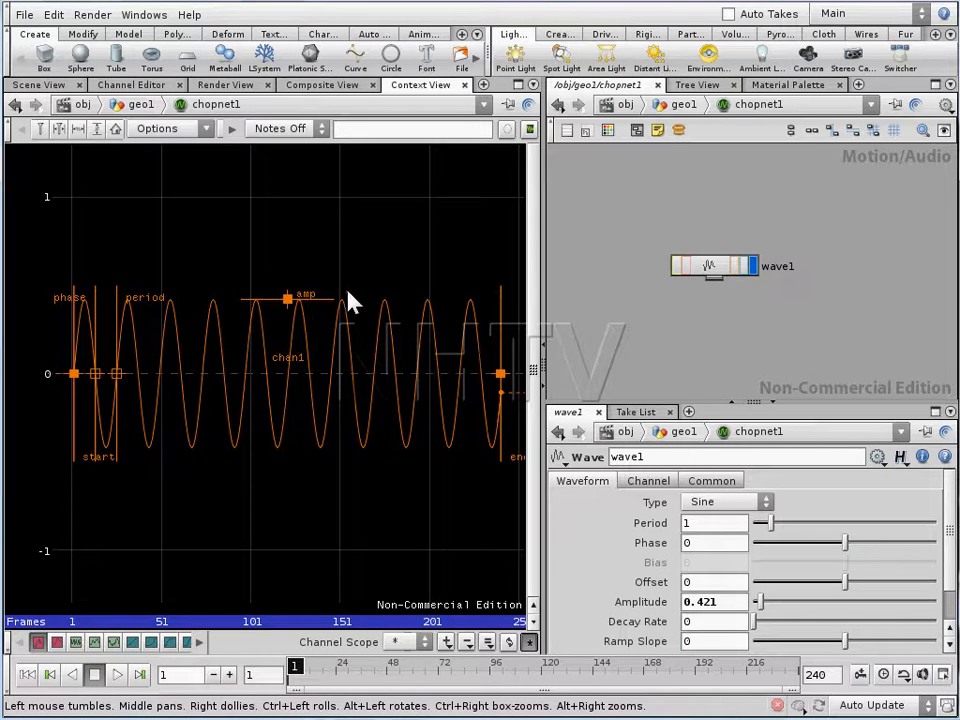
key(ctrl+z)
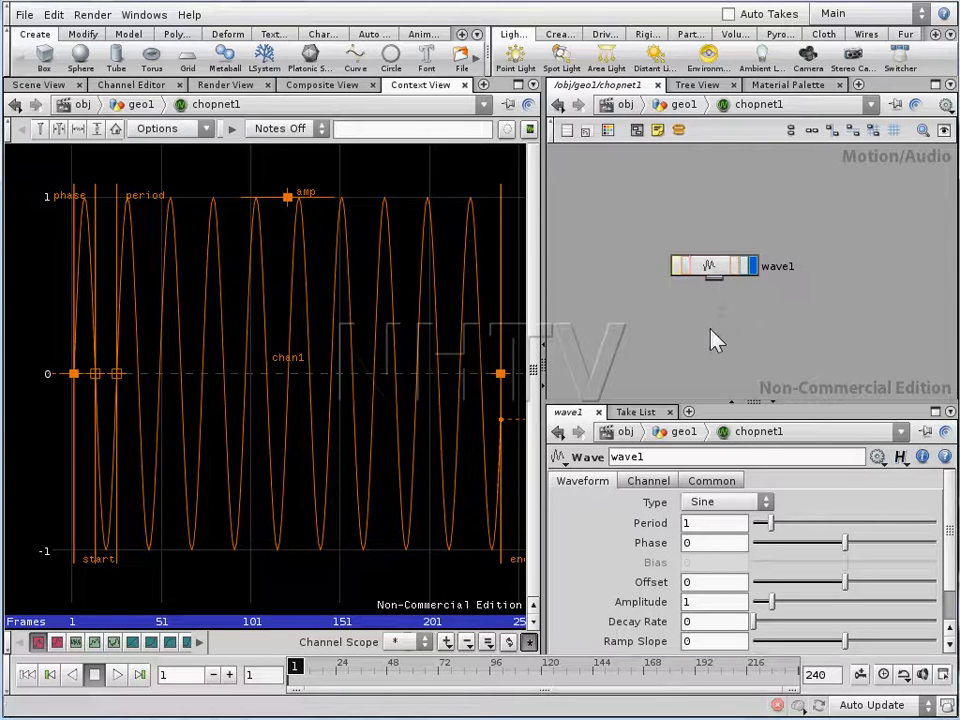
Return to geo1, select the copy1 node and turn on Stamp Inputs
key(u)
click(831, 340)
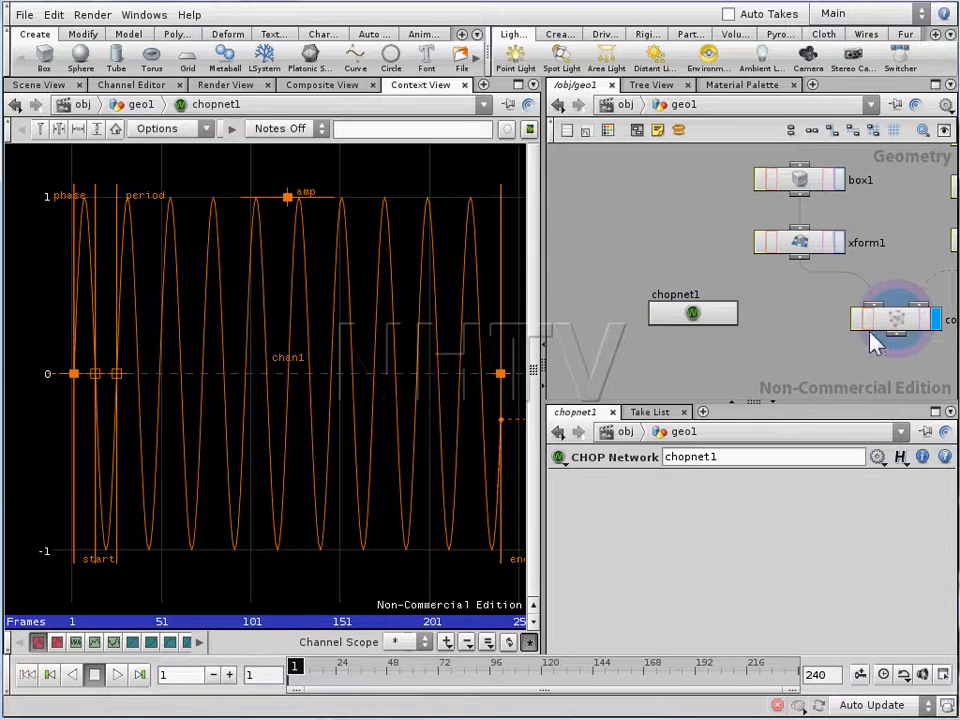
click(897, 322)
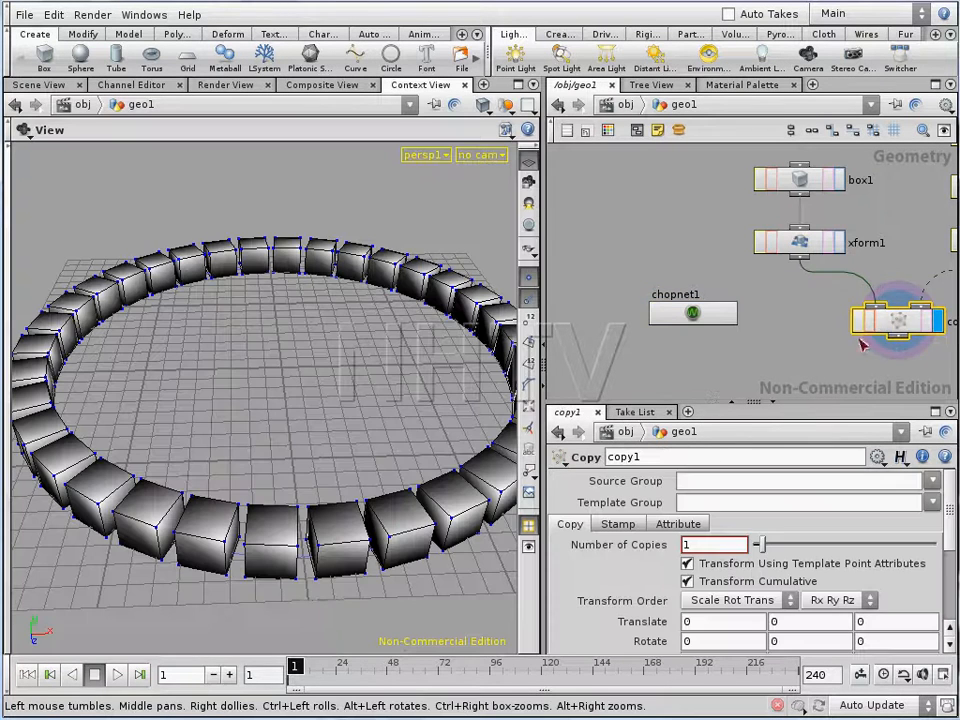
click(618, 526)
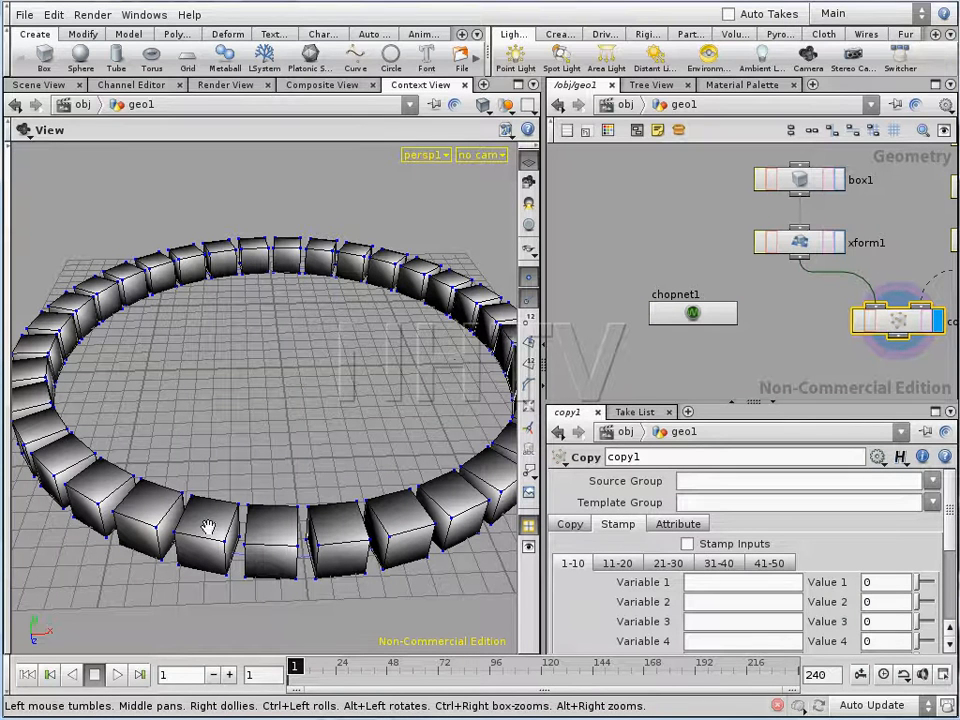
click(687, 544)
Enlarge the parameter area in height and width so copy1's stamp variables and values have more room
drag(690, 400, 690, 341)
drag(876, 525, 857, 526)
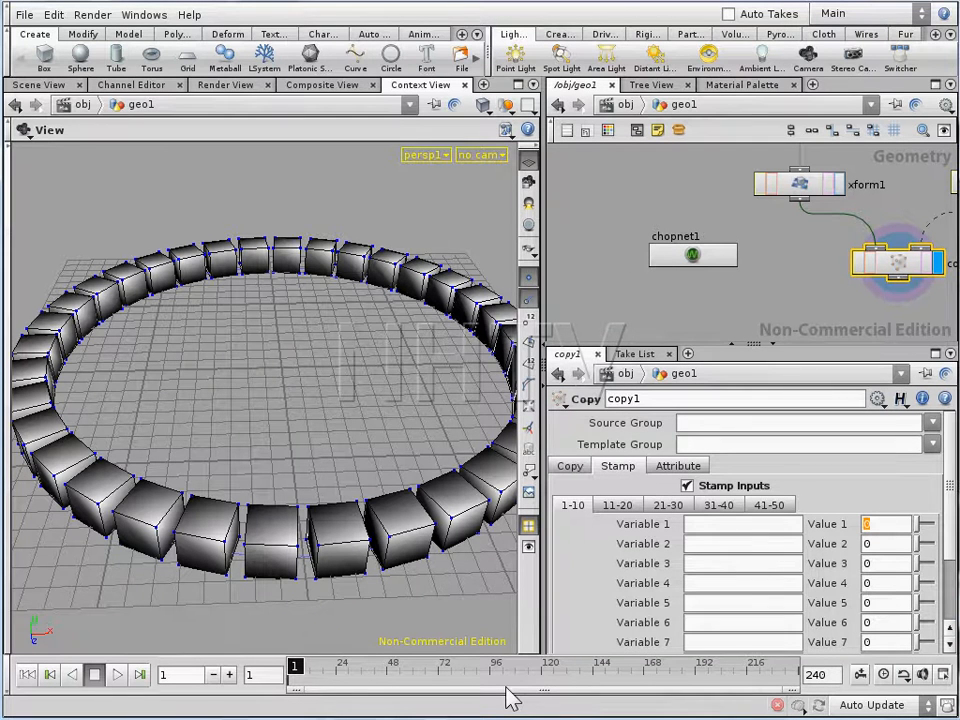
drag(545, 446, 424, 455)
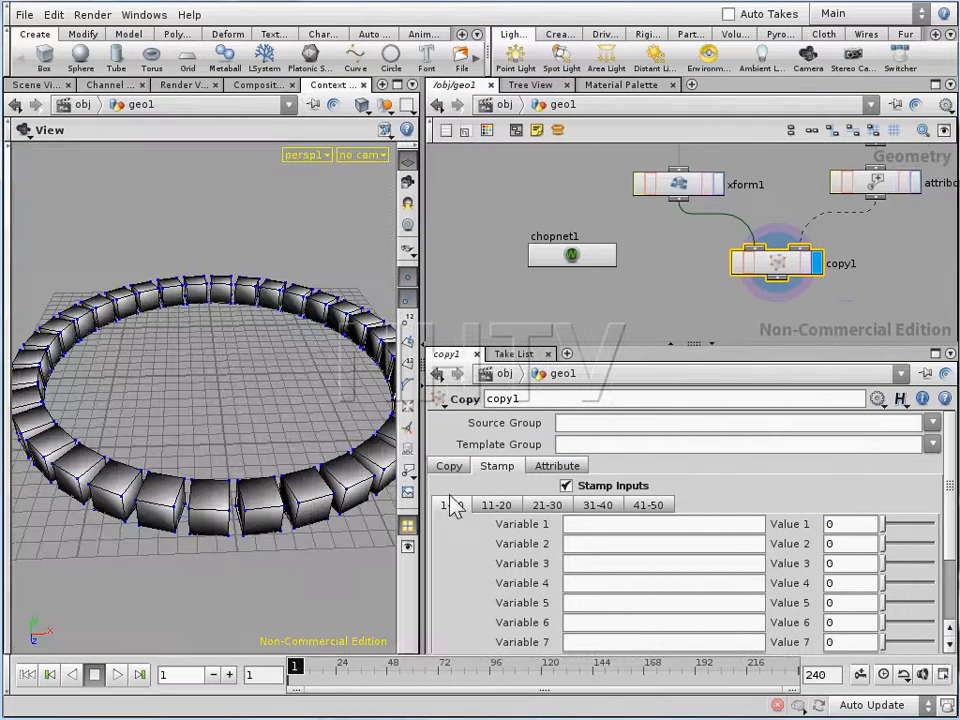
Open the Copy node's help, go to the Expression functions reference and read the CHOPs functions, including chopf
click(944, 399)
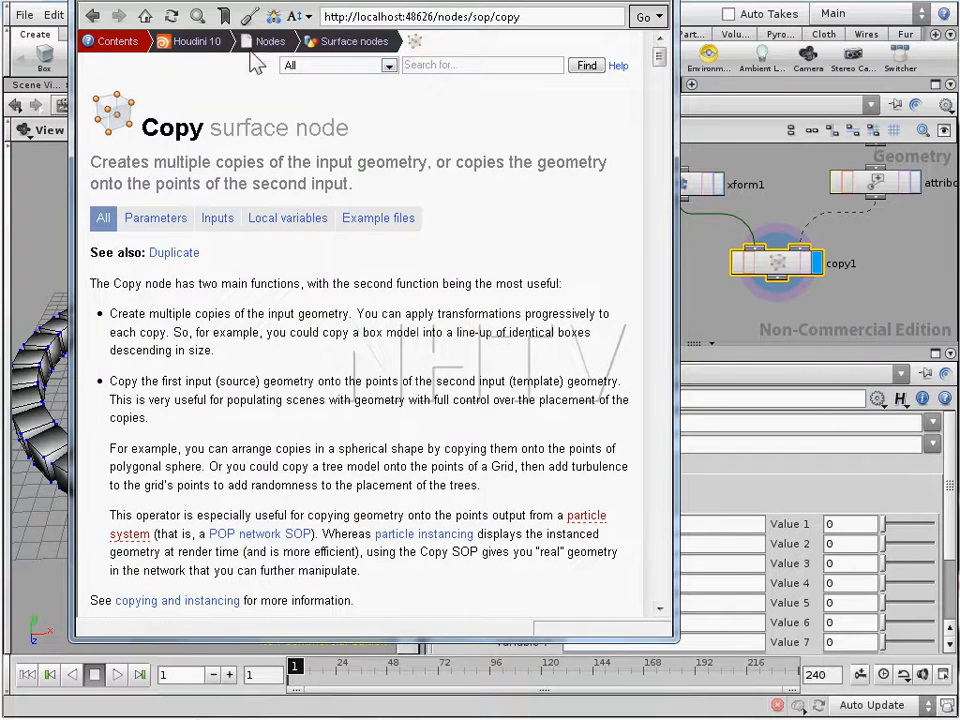
click(203, 42)
drag(658, 146, 642, 497)
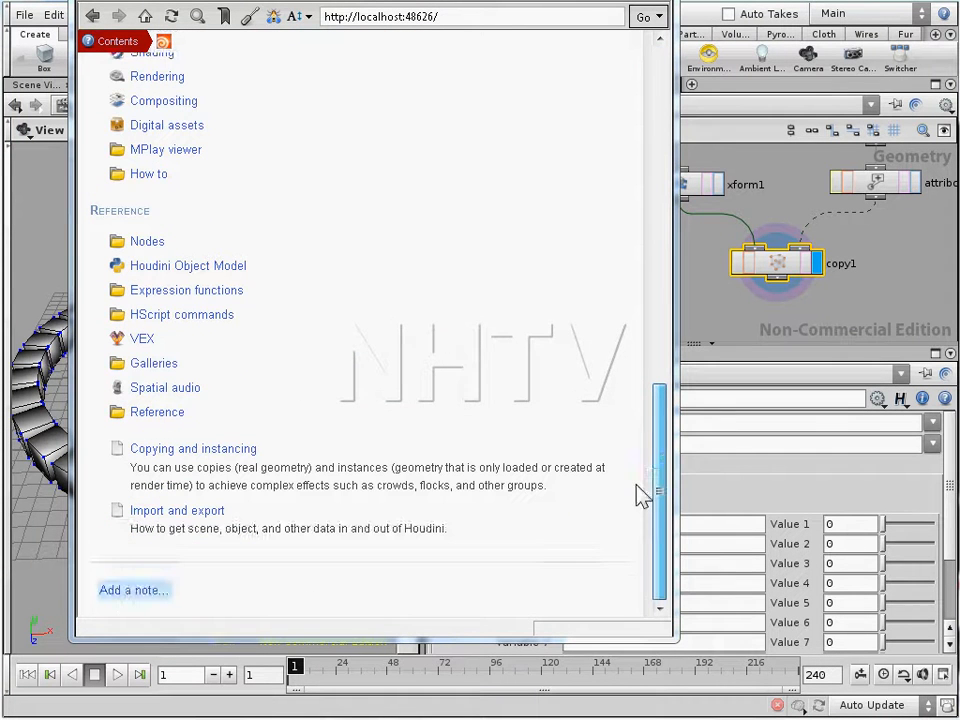
click(186, 291)
drag(659, 69, 665, 115)
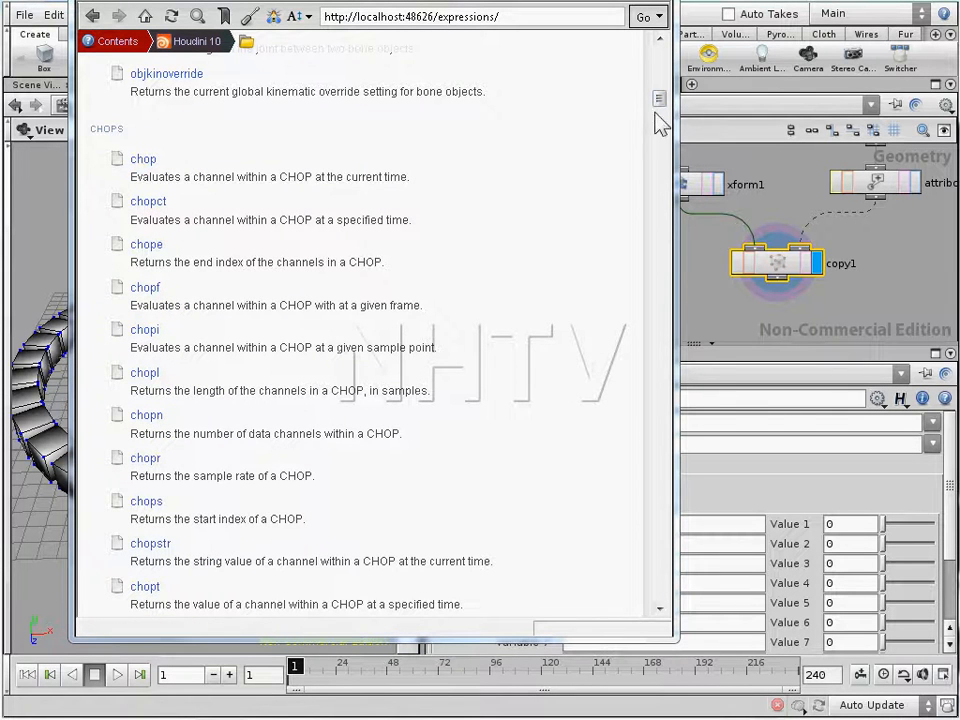
scroll(660, 120, down, 1)
scroll(665, 115, down, 1)
scroll(665, 115, up, 1)
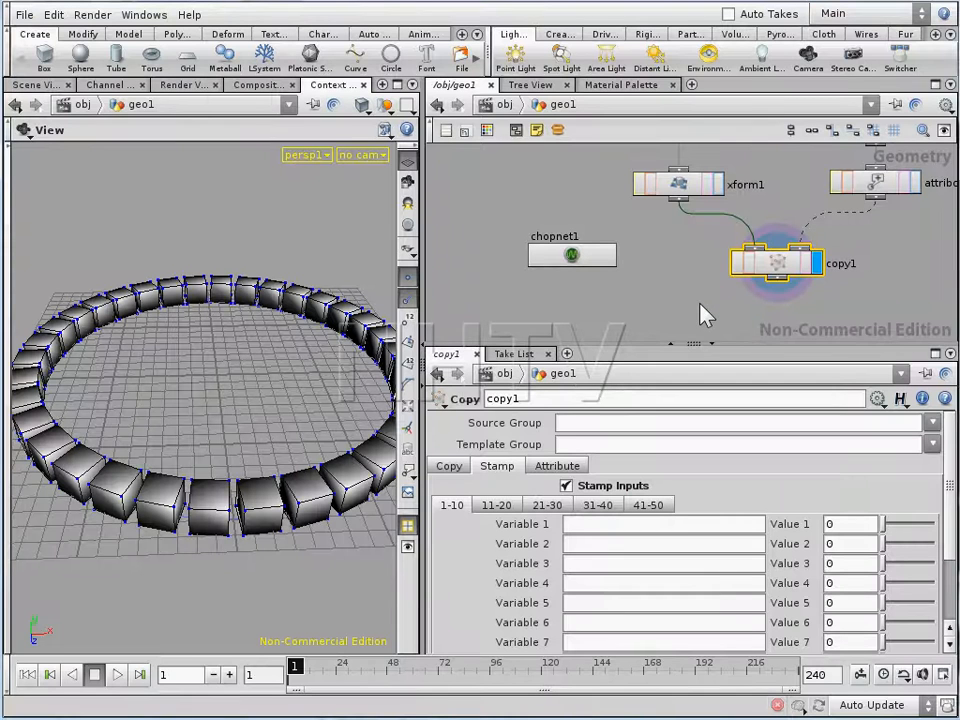
Enlarge the geo1 network view around chopnet1 and go inside chopnet1 to view the wave1 node
key(f)
middle_drag(812, 283, 798, 302)
mouse_move(811, 266)
middle_down()
mouse_move(775, 298)
mouse_move(788, 302)
middle_up()
middle_drag(593, 256, 752, 202)
middle_drag(613, 276, 677, 263)
double_click(538, 267)
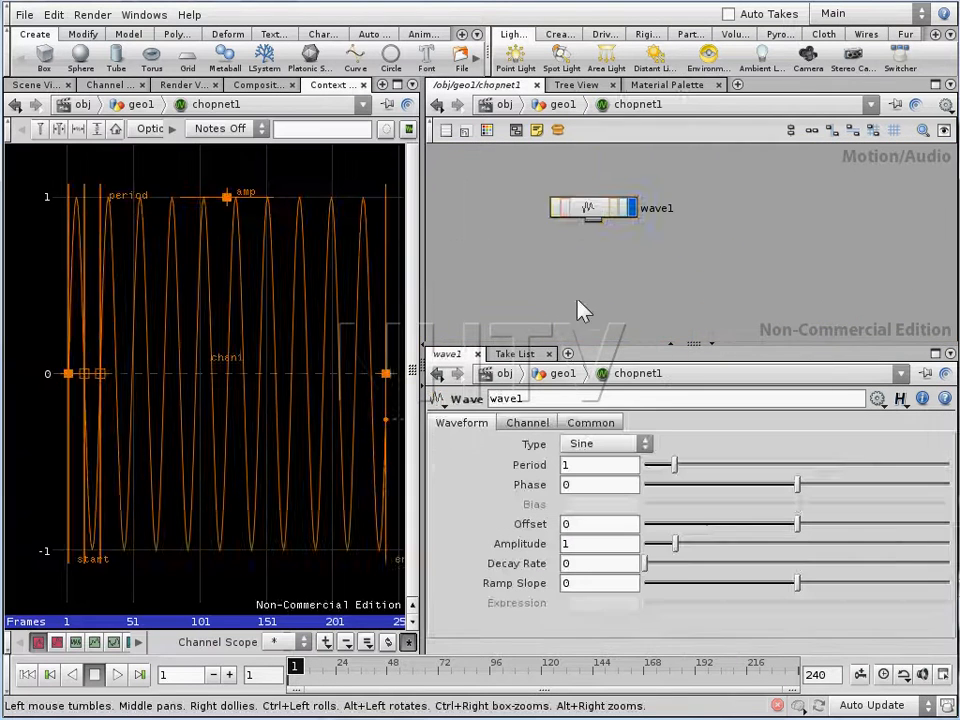
middle_drag(563, 293, 662, 292)
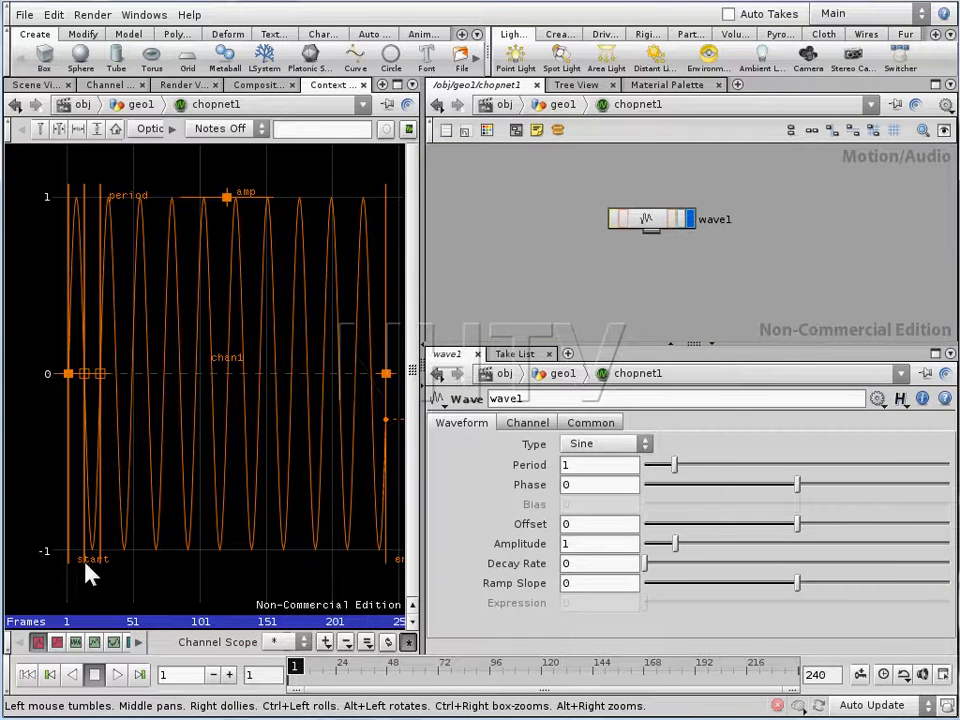
Examine the sine wave's values frame by frame, starting at frame 1 and continuing across its first cycle
middle_drag(124, 491, 157, 494)
right_drag(153, 458, 532, 425)
middle_drag(158, 450, 474, 425)
middle_drag(160, 477, 244, 482)
right_drag(244, 482, 300, 480)
middle_drag(165, 467, 297, 458)
middle_drag(263, 375, 209, 423)
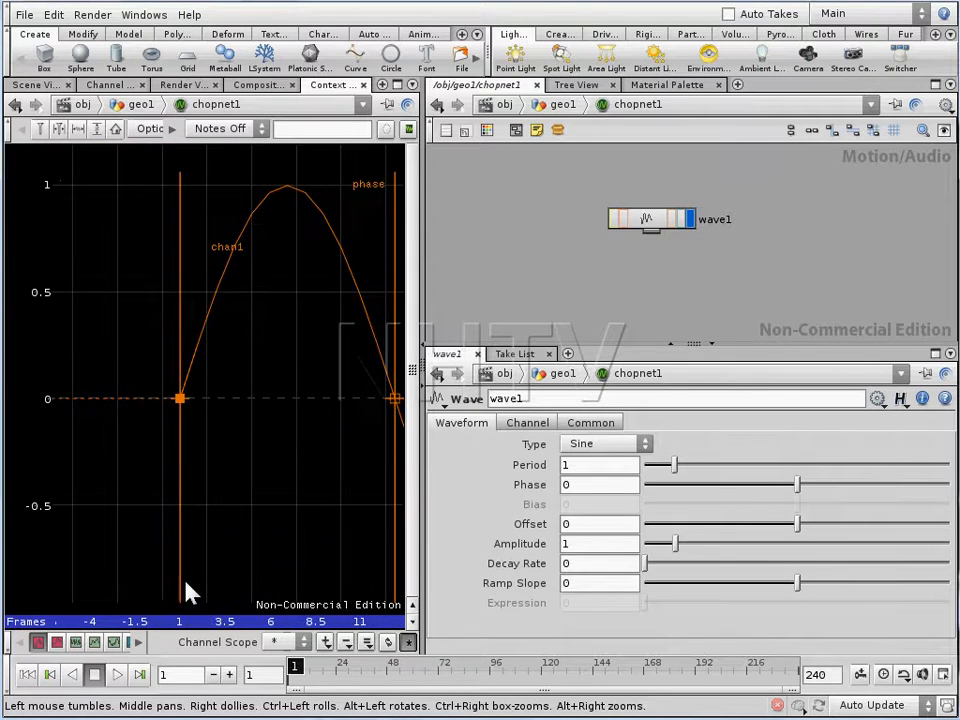
middle_drag(240, 375, 238, 394)
right_drag(238, 394, 295, 388)
right_drag(230, 481, 370, 451)
middle_drag(188, 471, 256, 492)
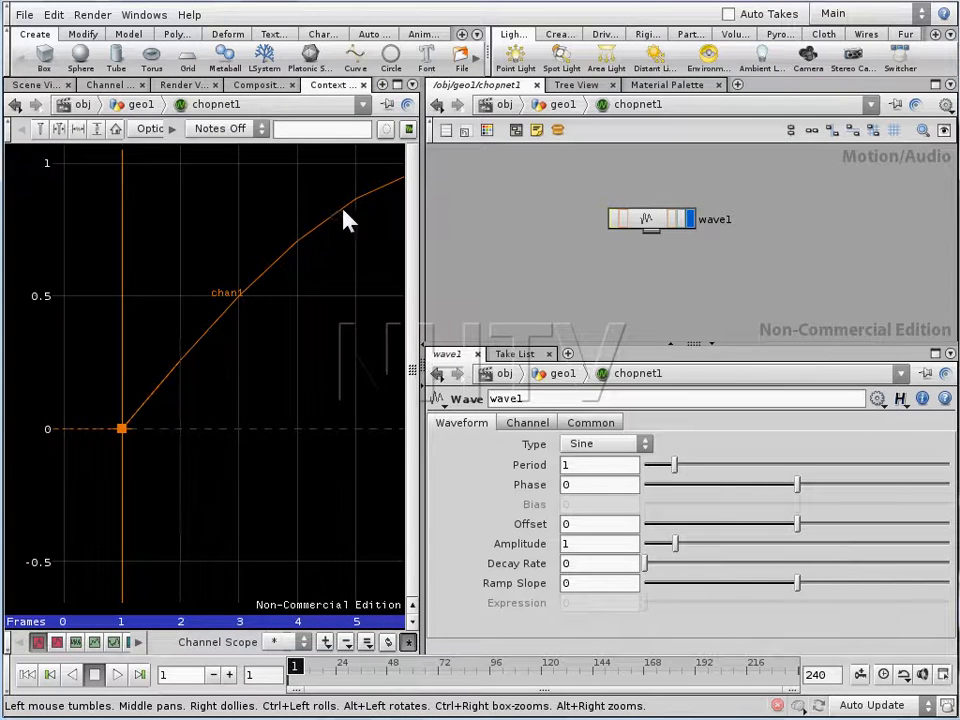
middle_drag(305, 400, 238, 396)
right_drag(298, 386, 141, 441)
right_drag(288, 440, 270, 586)
middle_drag(350, 474, 145, 461)
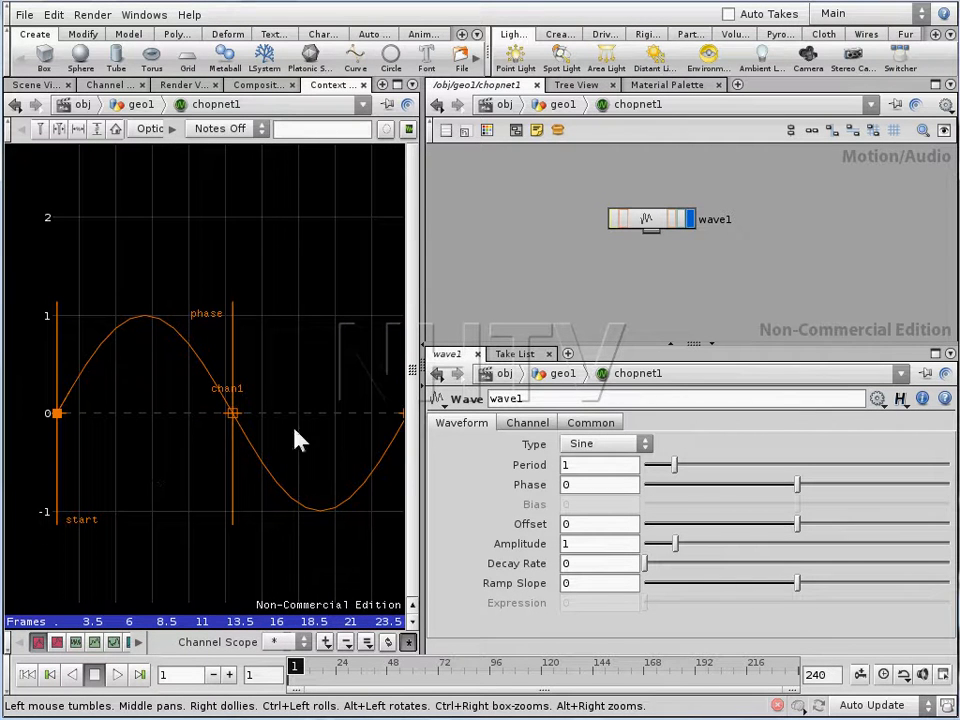
Return to geo1, select copy1 and start the Value 1 stamp expression with chopf("
key(u)
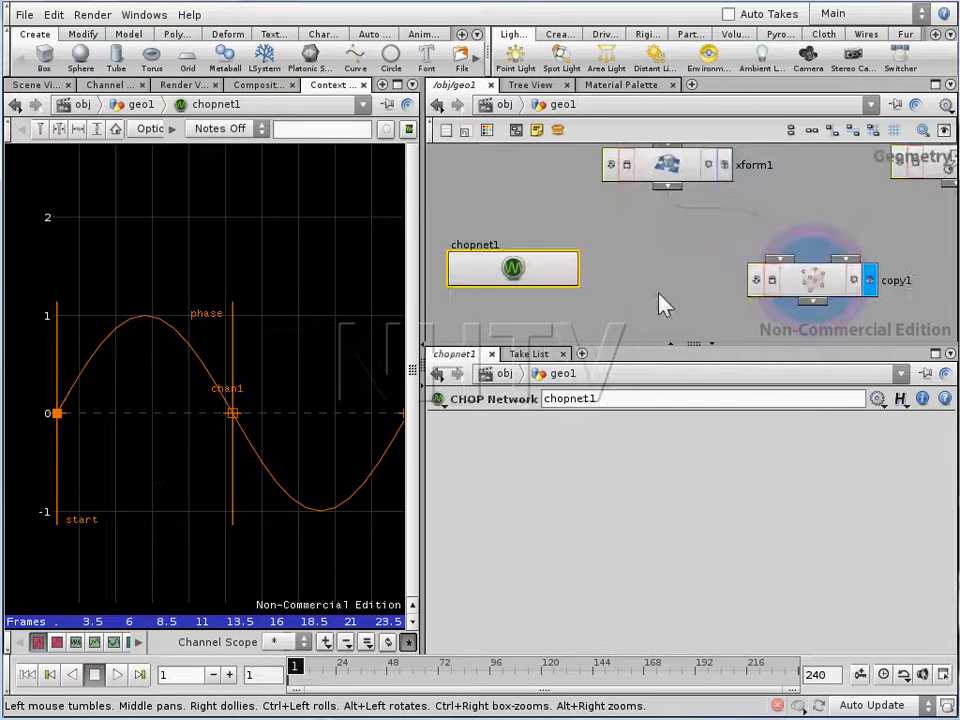
click(810, 302)
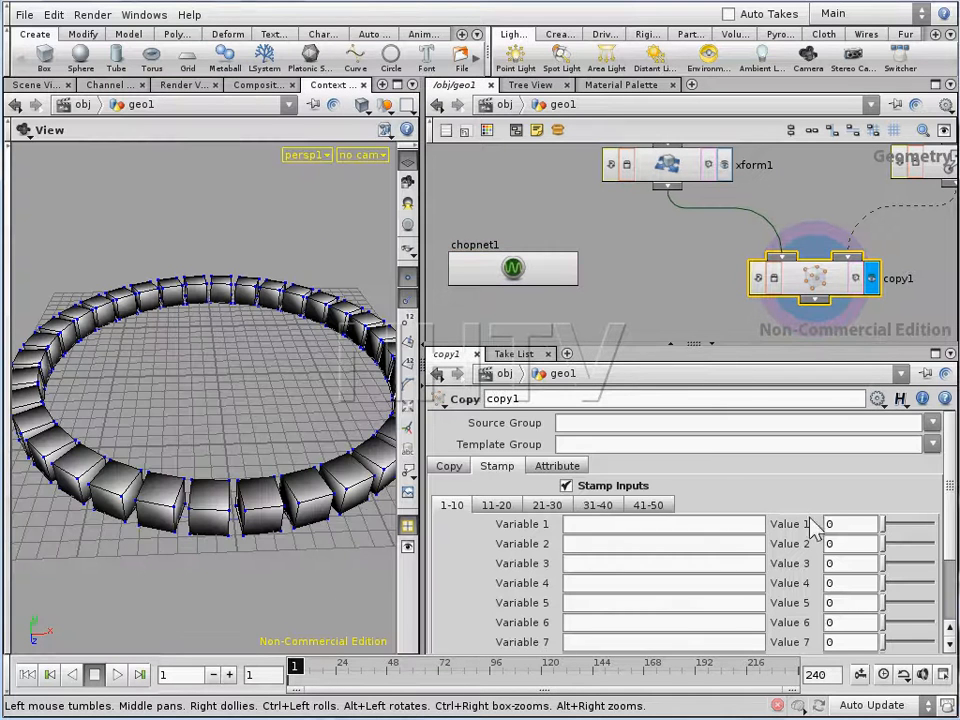
click(831, 525)
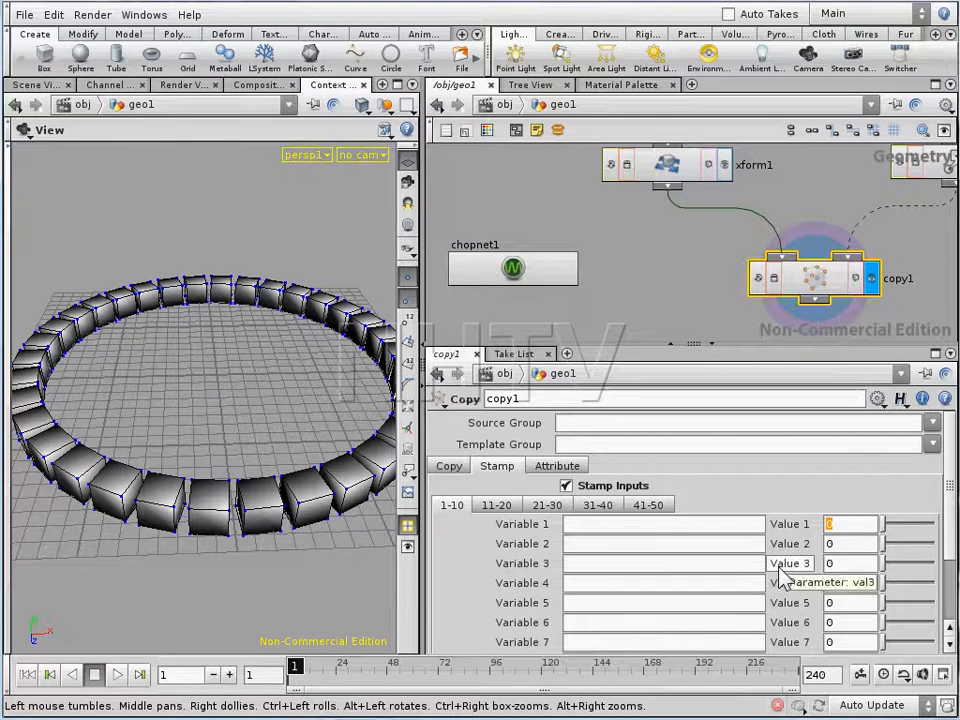
text(chof()
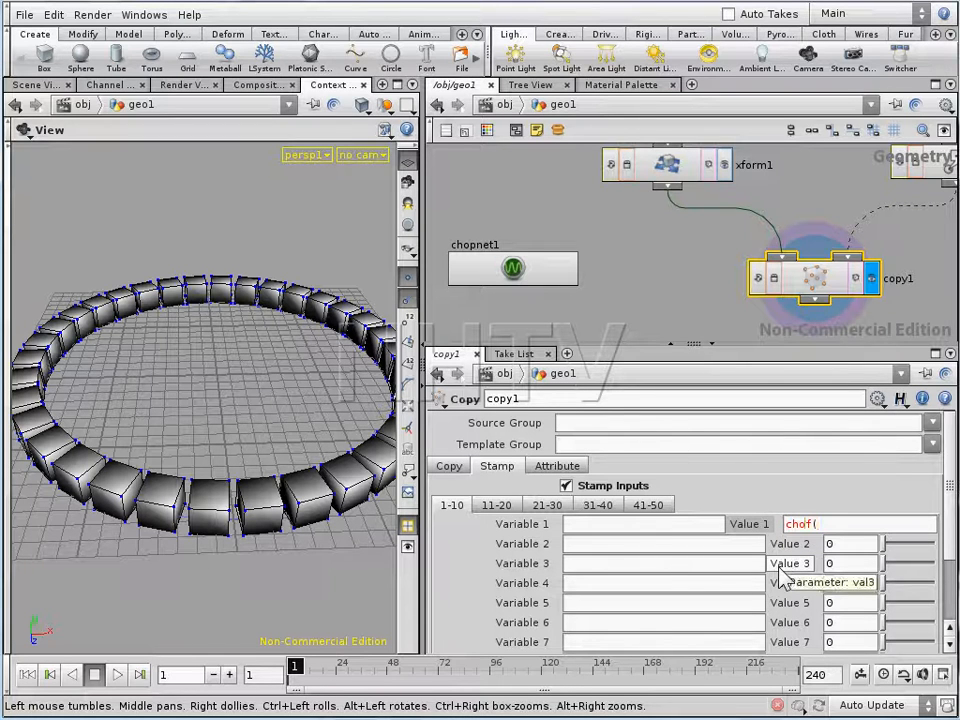
key(BackSpace)
key(BackSpace)
text(pf()
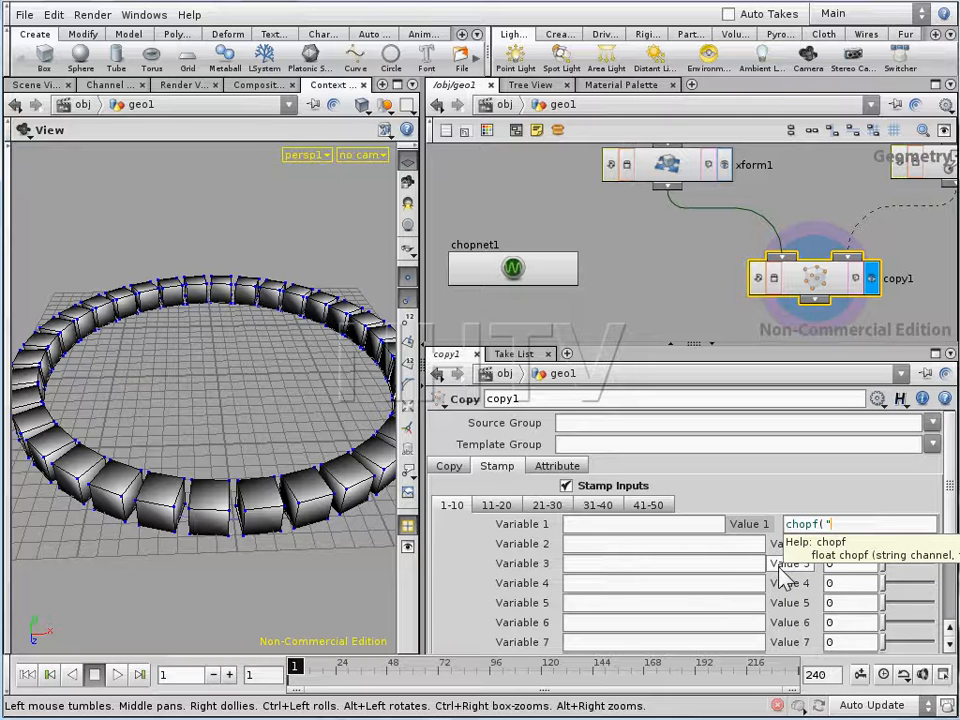
text(".)
key(BackSpace)
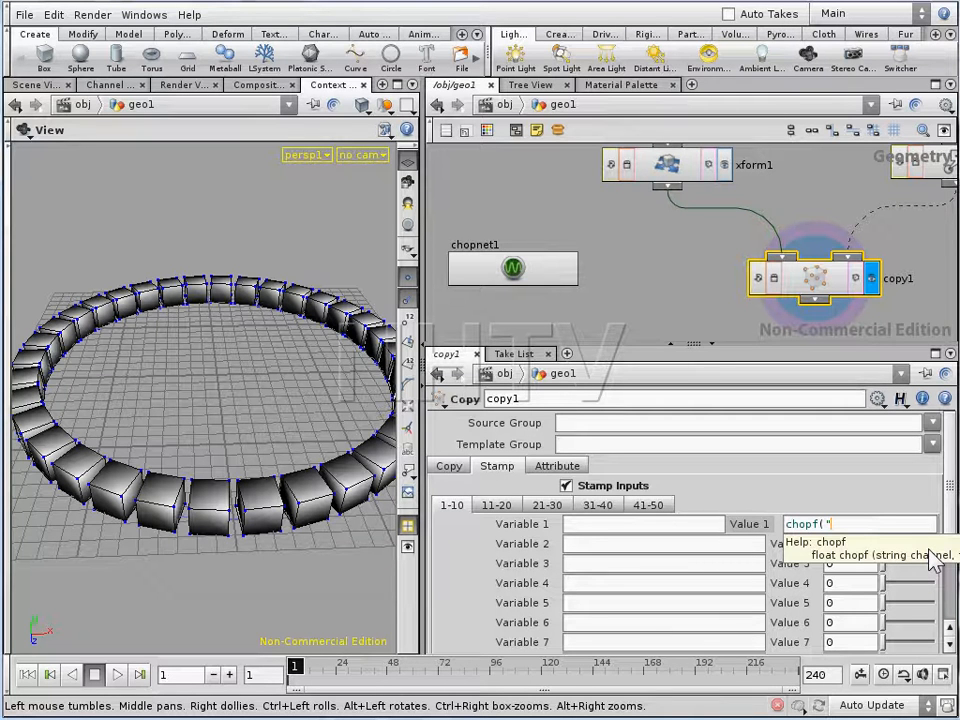
Extend the Value 1 expression with the relative path ../chopnet1/wave1 to reference the Wave node
text(../)
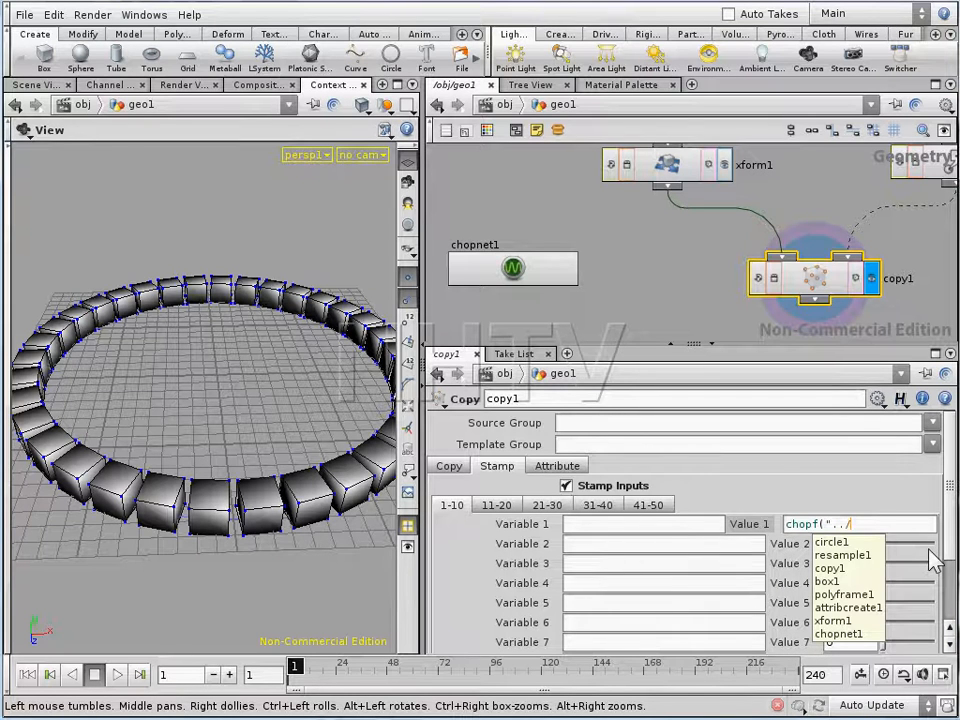
text(ch)
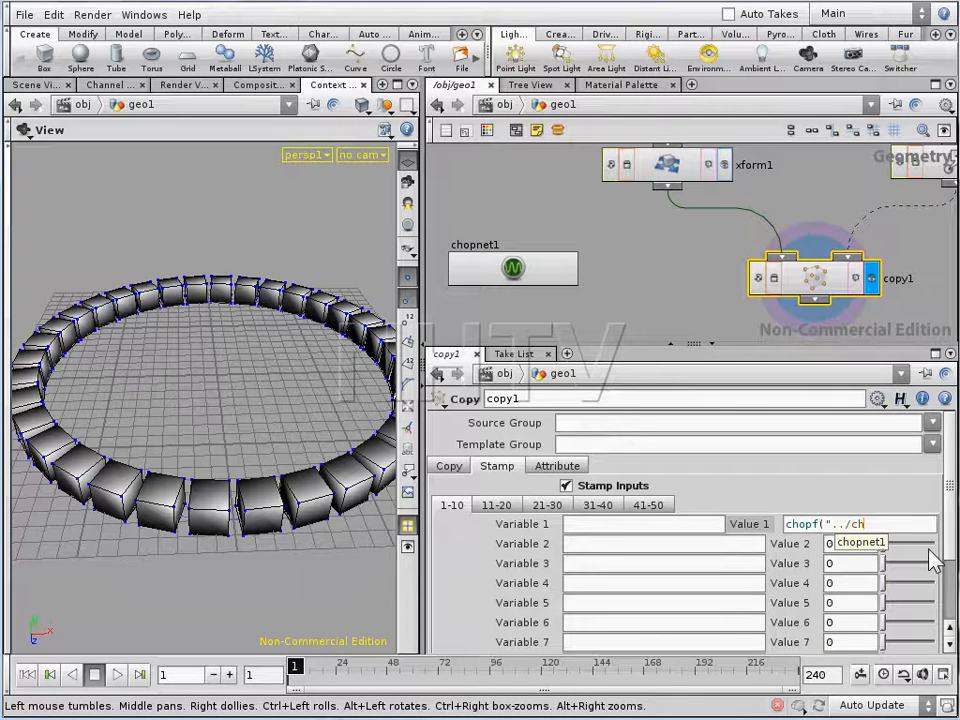
key(Down)
key(Return)
text(/)
key(Down)
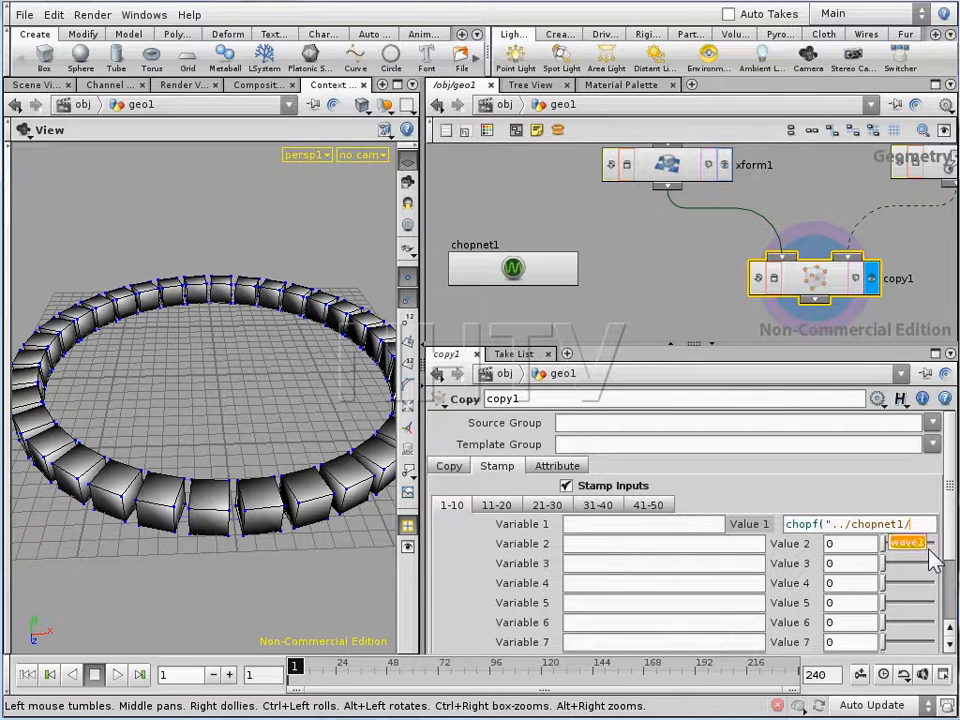
key(Return)
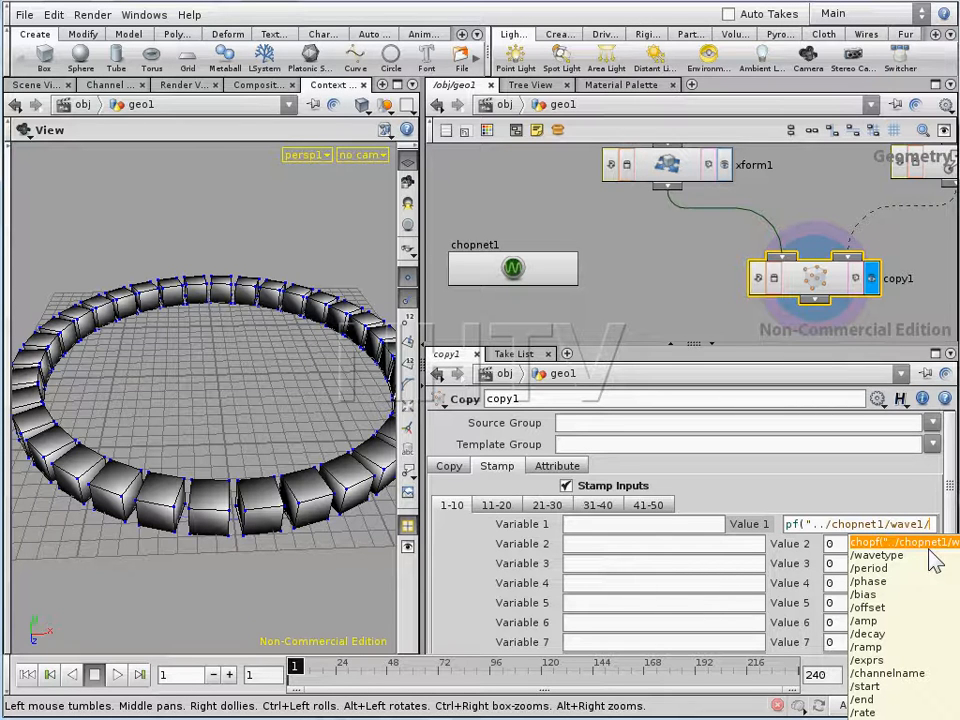
Extend the Value 1 expression's path with the channel name chan1 and close its quotation
scroll(903, 626, down, 2)
scroll(903, 626, up, 2)
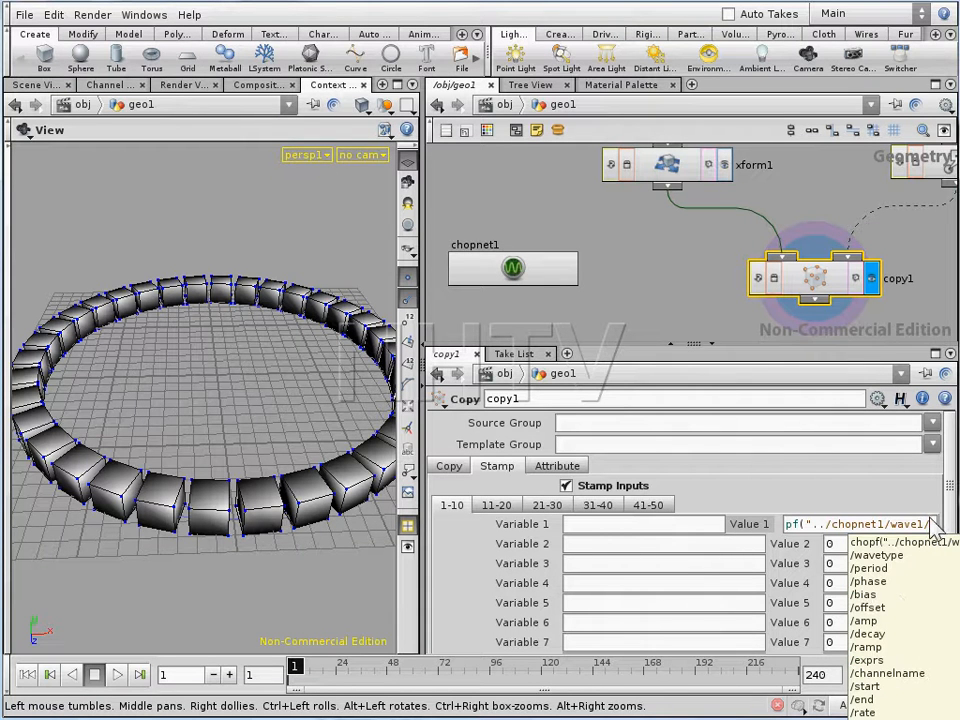
text(w)
key(BackSpace)
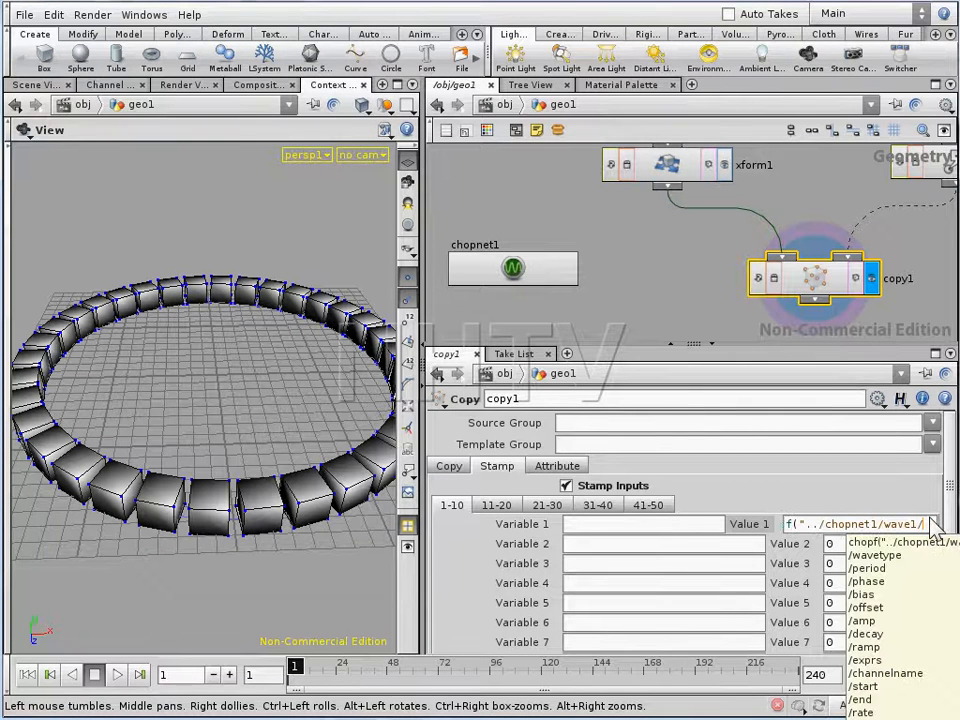
text(a)
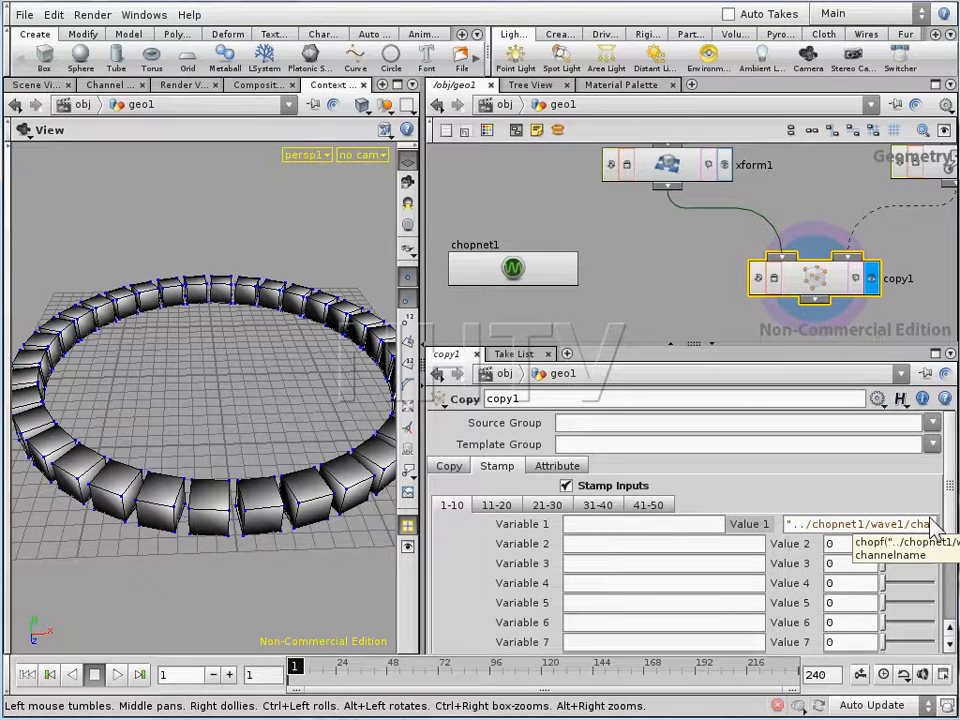
text(n1)
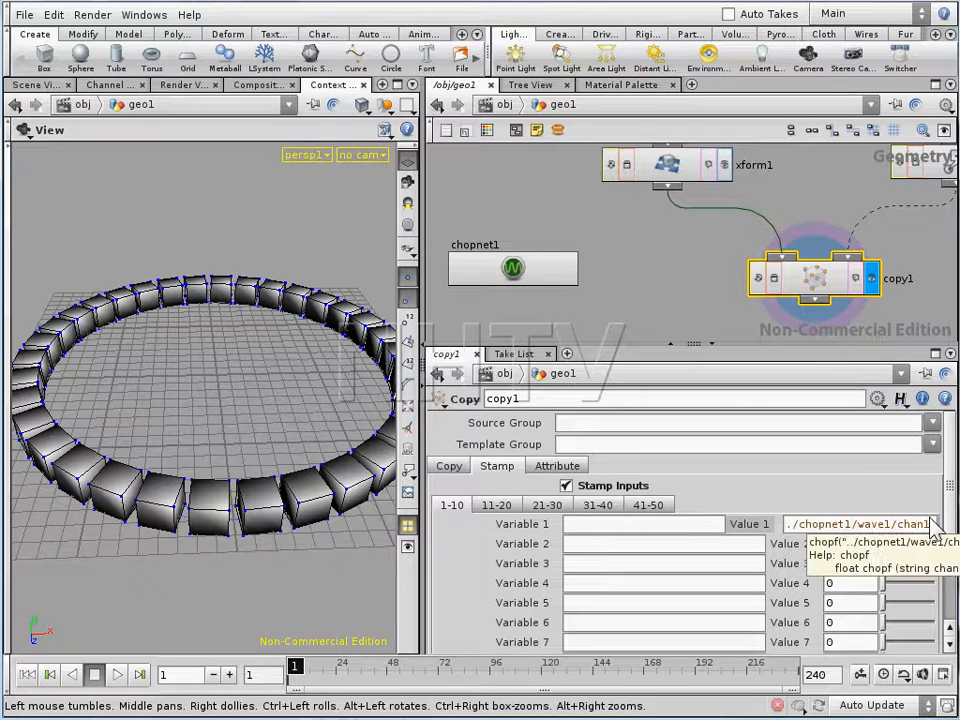
text(")
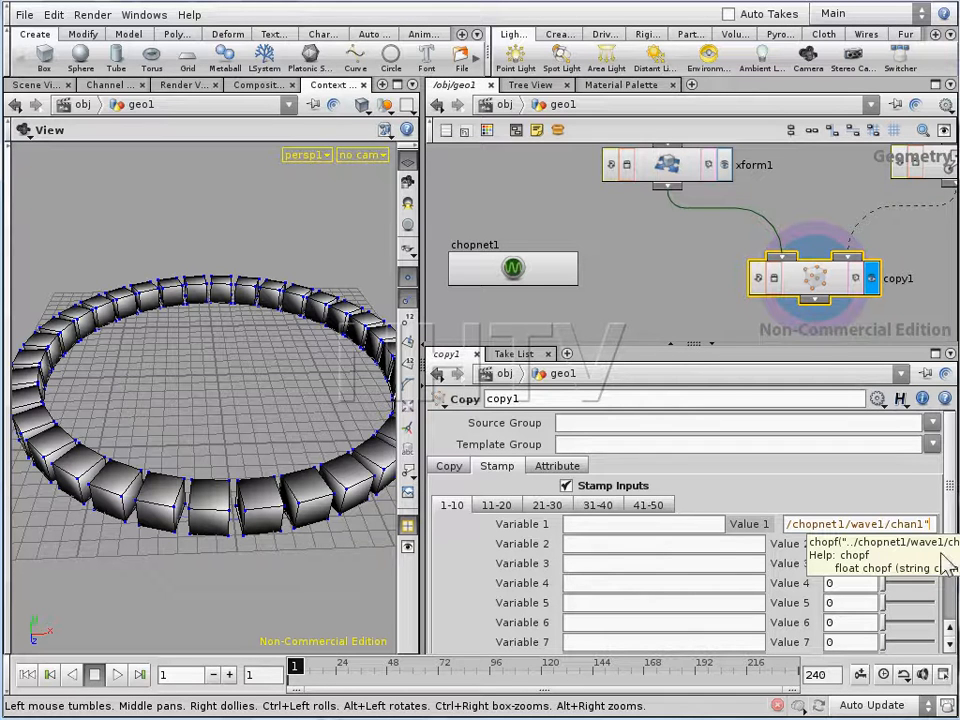
Complete and commit the Value 1 chopf expression with $PT as its frame argument
text())
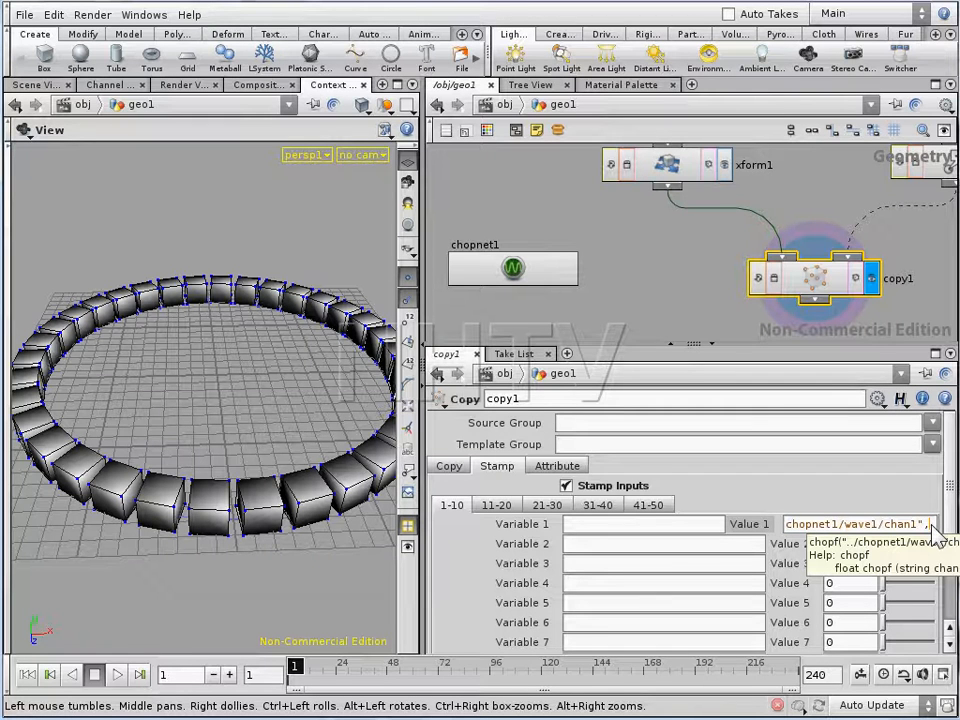
text($)
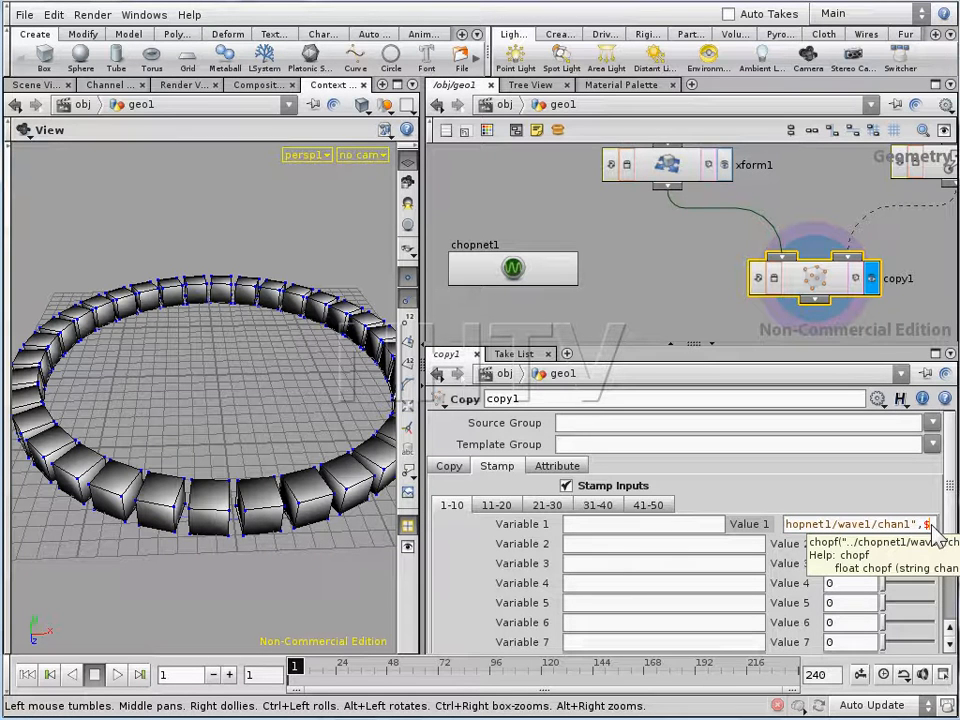
text(PT)
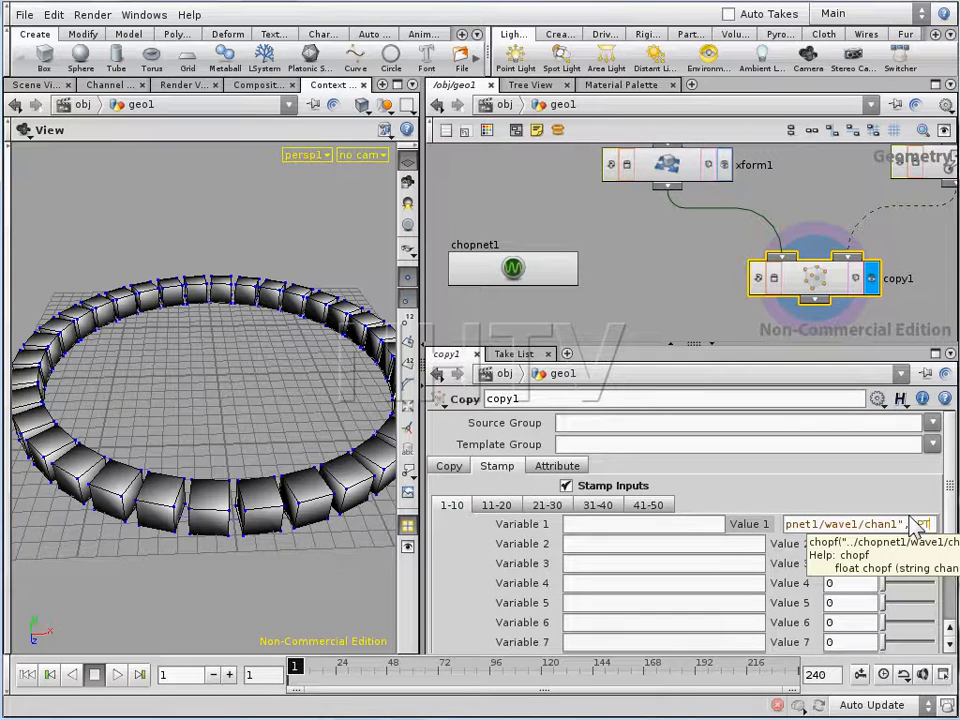
text())
key(Return)
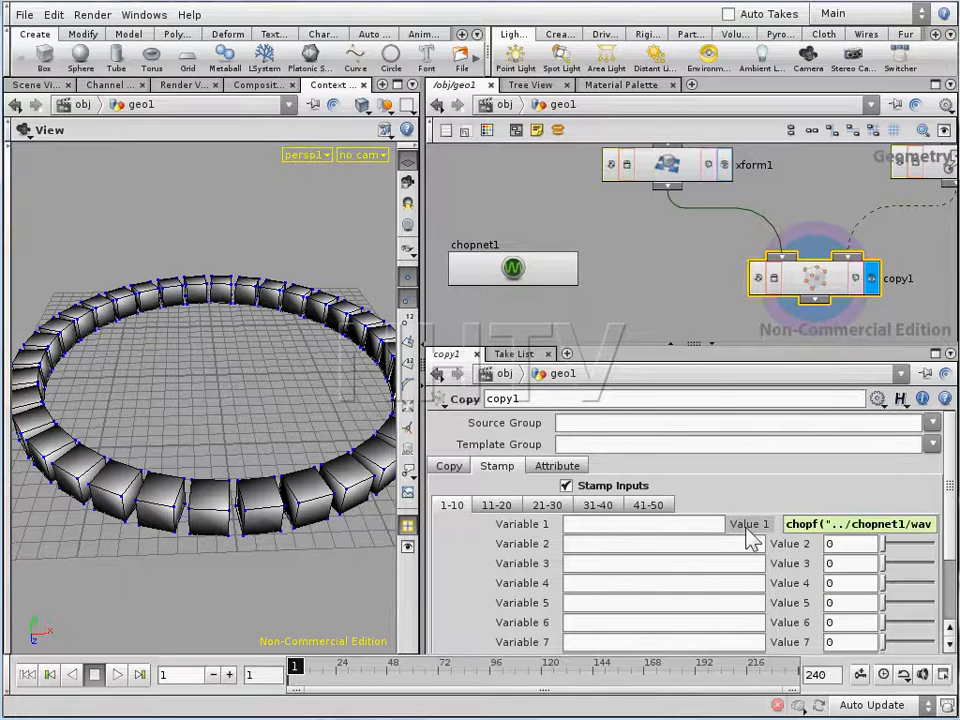
Name copy1's stamp Variable 1 copy and deselect the node
click(640, 526)
text(copy)
key(Return)
click(645, 325)
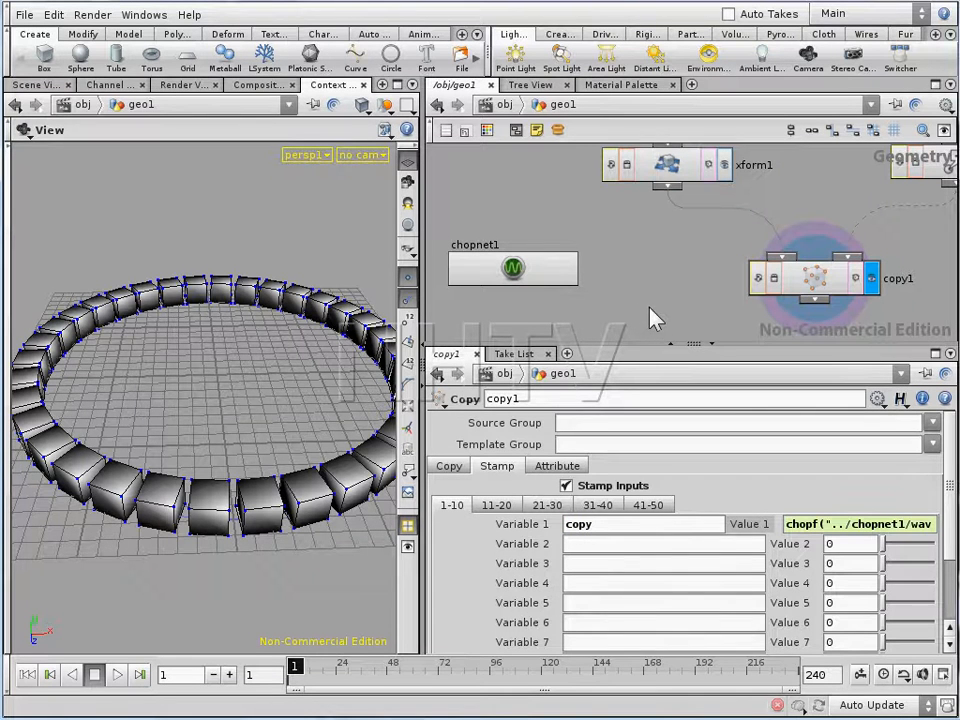
Examine wave1's sine curve past its first half cycle inside chopnet1, and return to copy1 in geo1
double_click(540, 274)
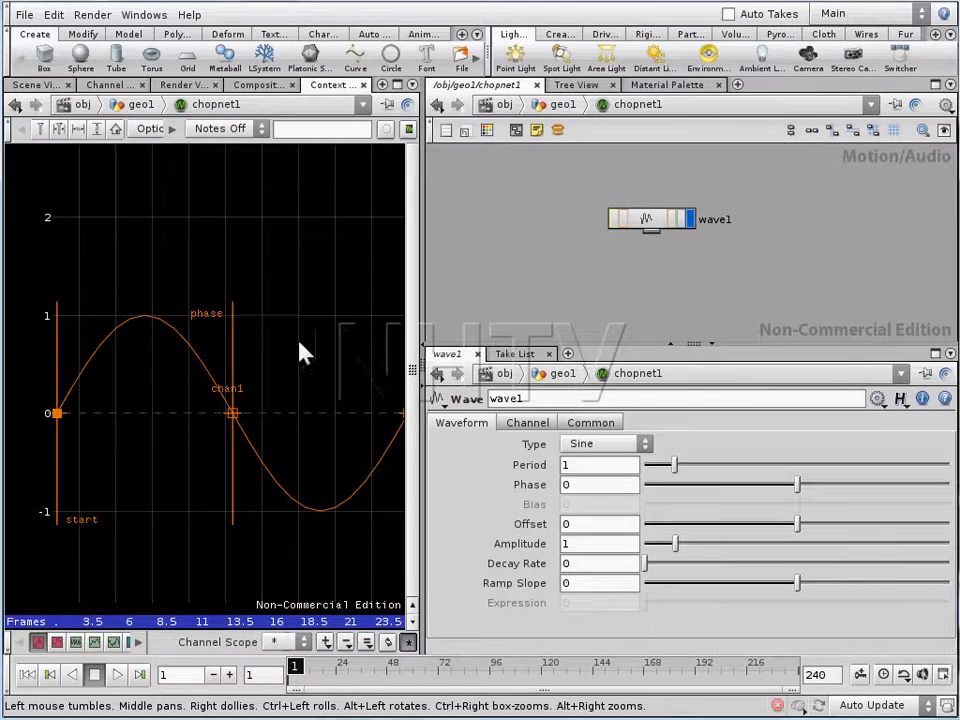
middle_drag(291, 367, 234, 394)
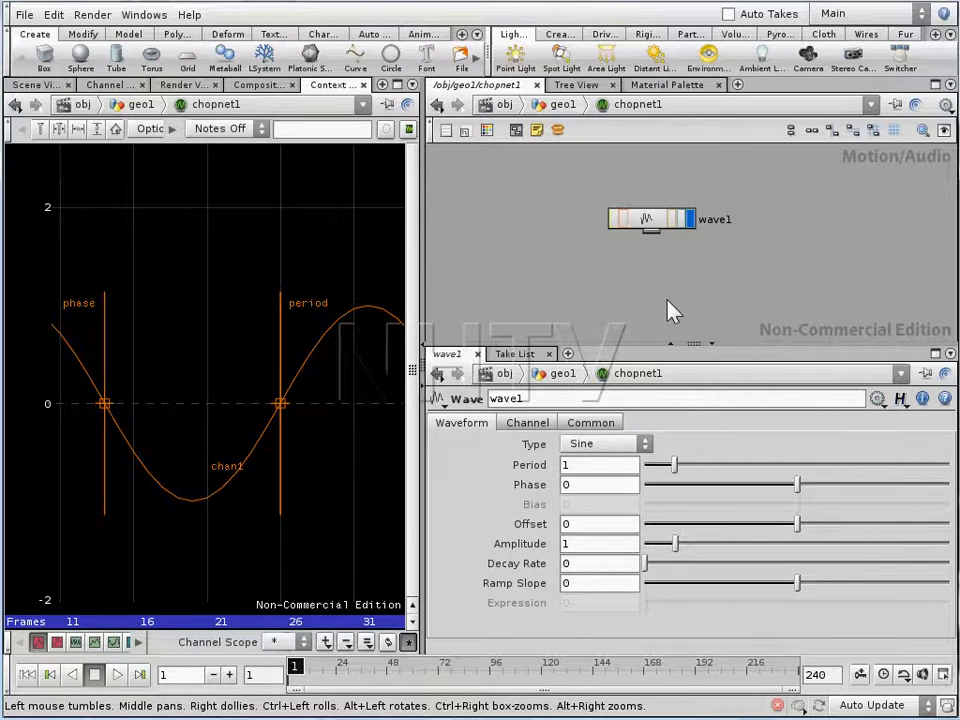
key(u)
click(805, 286)
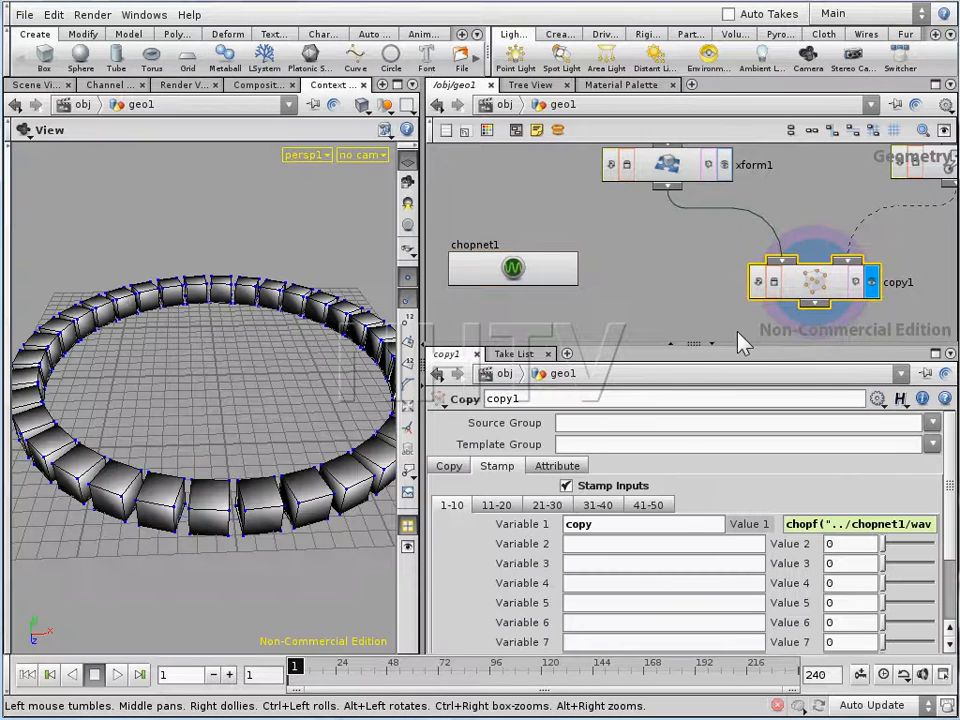
Set xform1's Y Scale to the expression stamp("../copy1","copy",0)
middle_drag(655, 300, 631, 350)
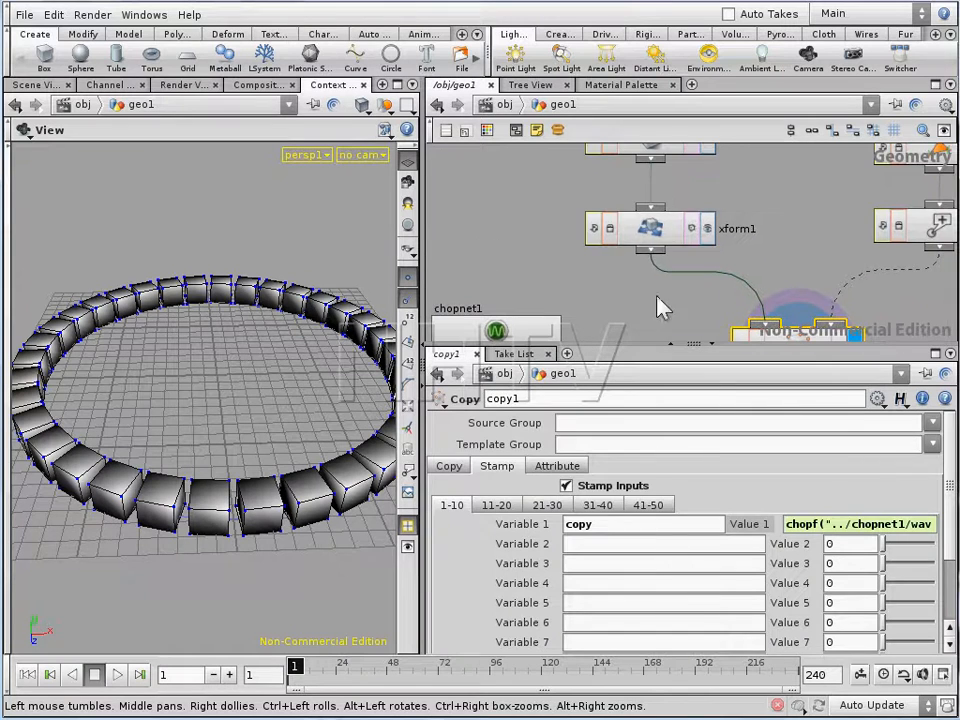
click(656, 240)
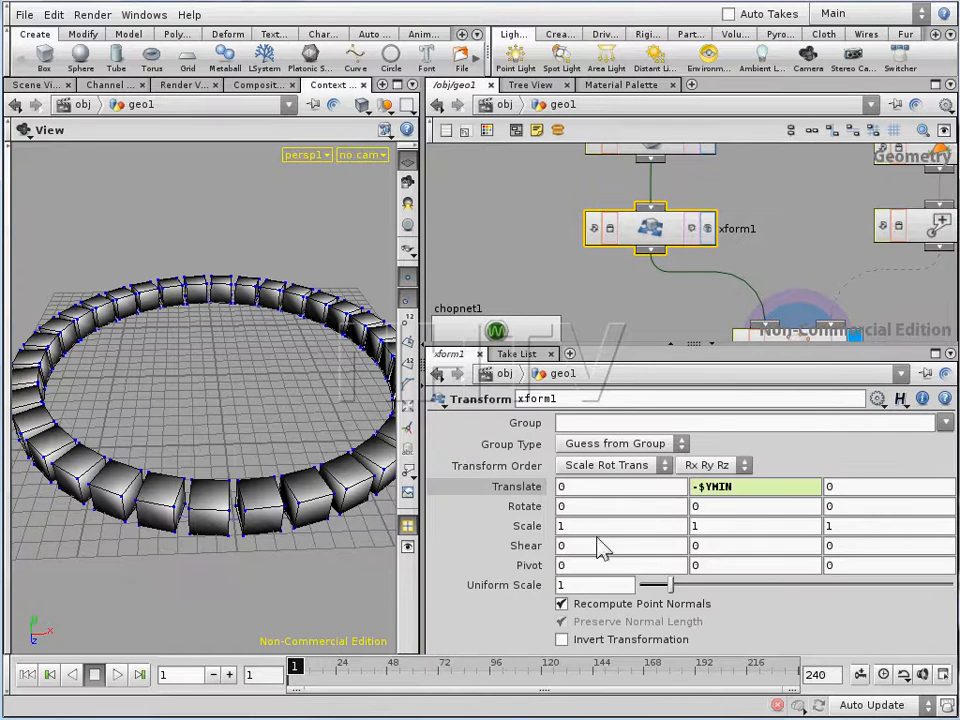
double_click(694, 527)
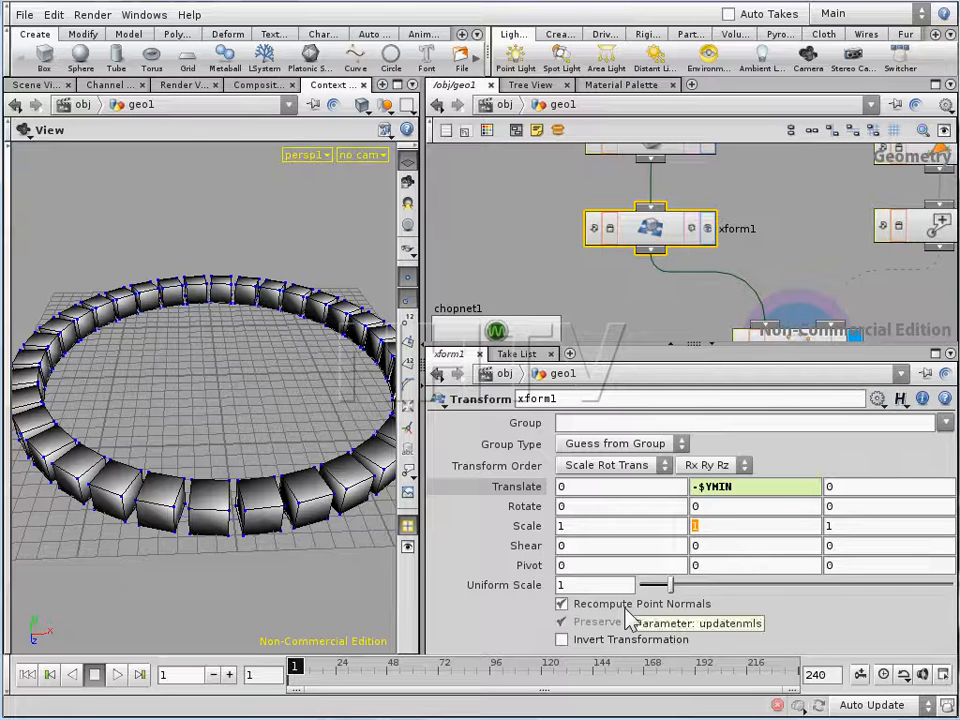
text(stamp)
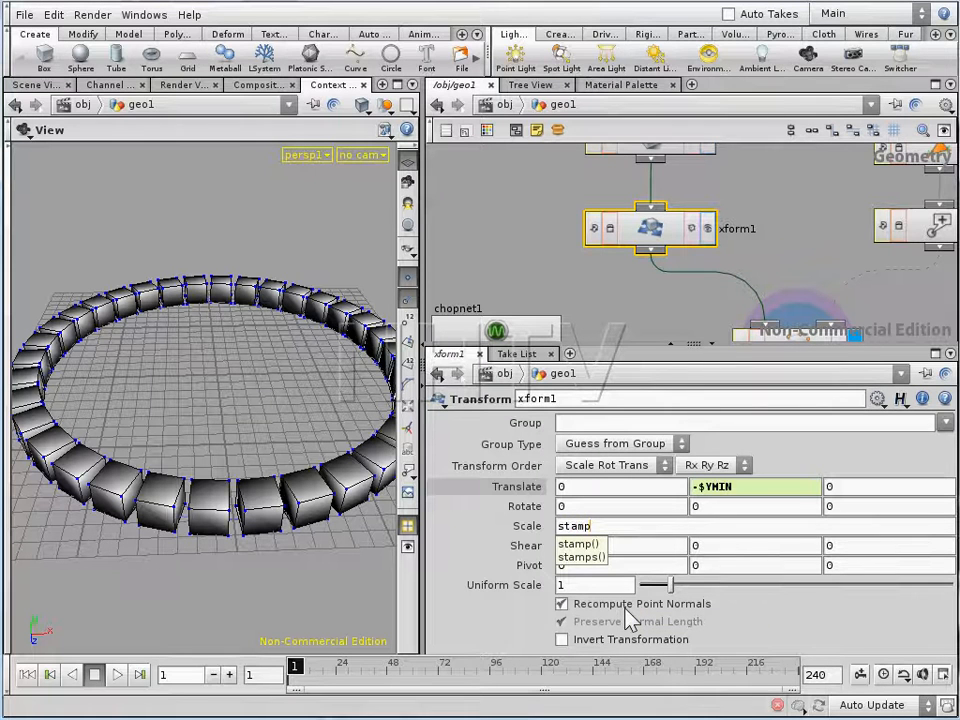
text((")
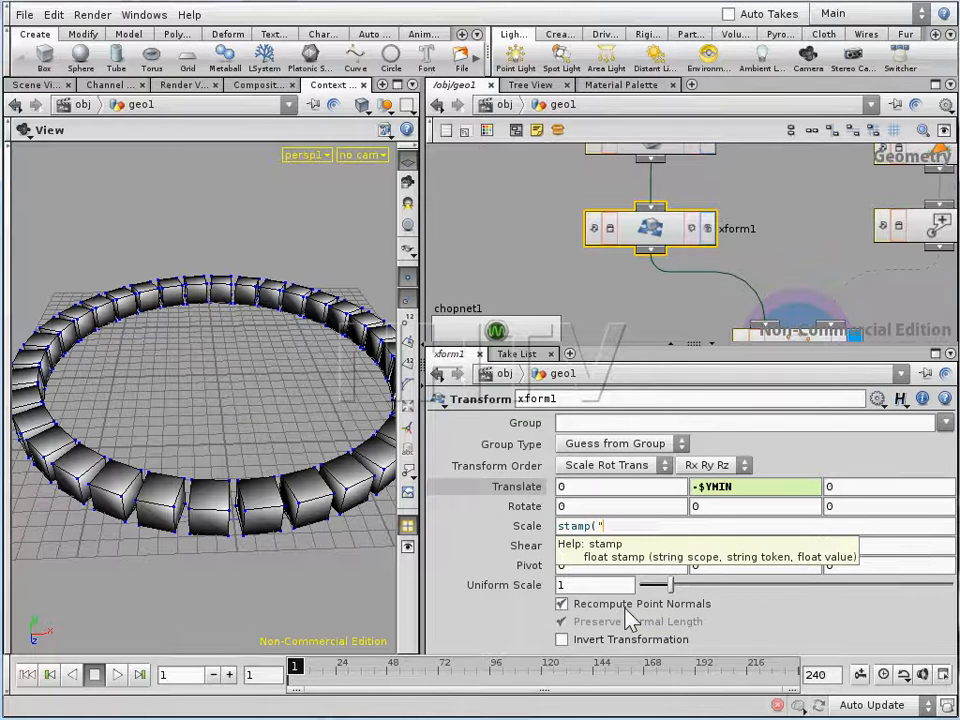
text(../cop)
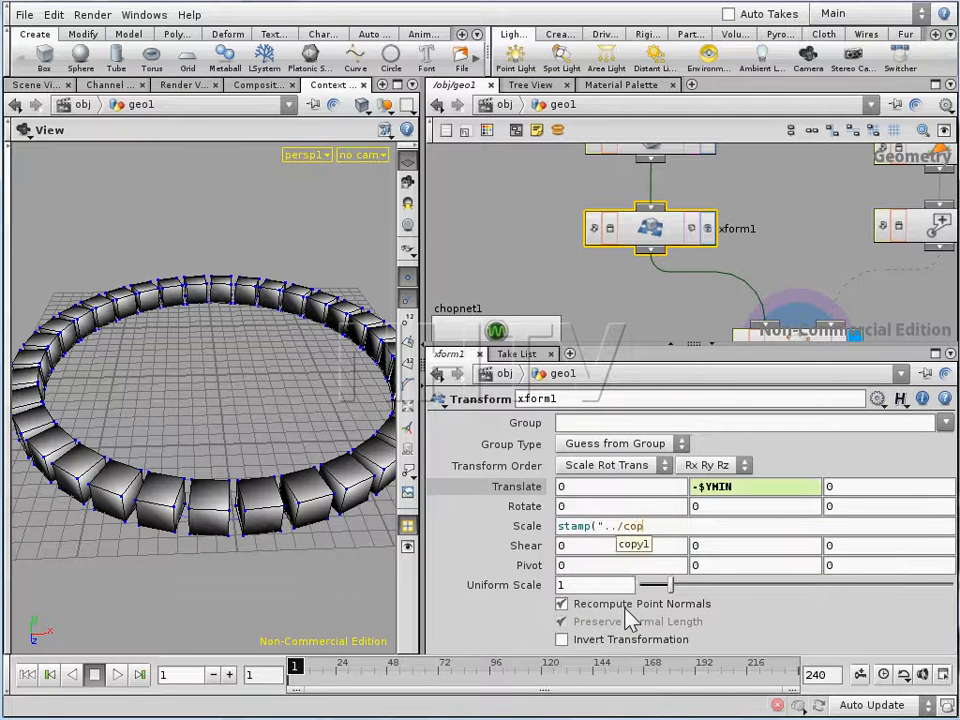
text(y1)
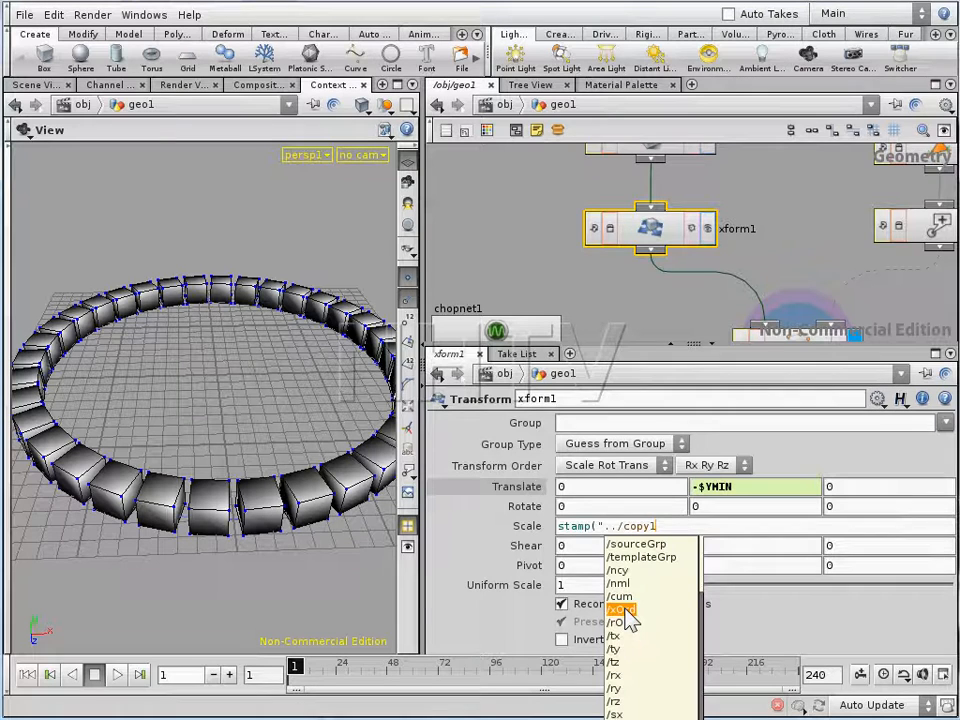
text(","copy)
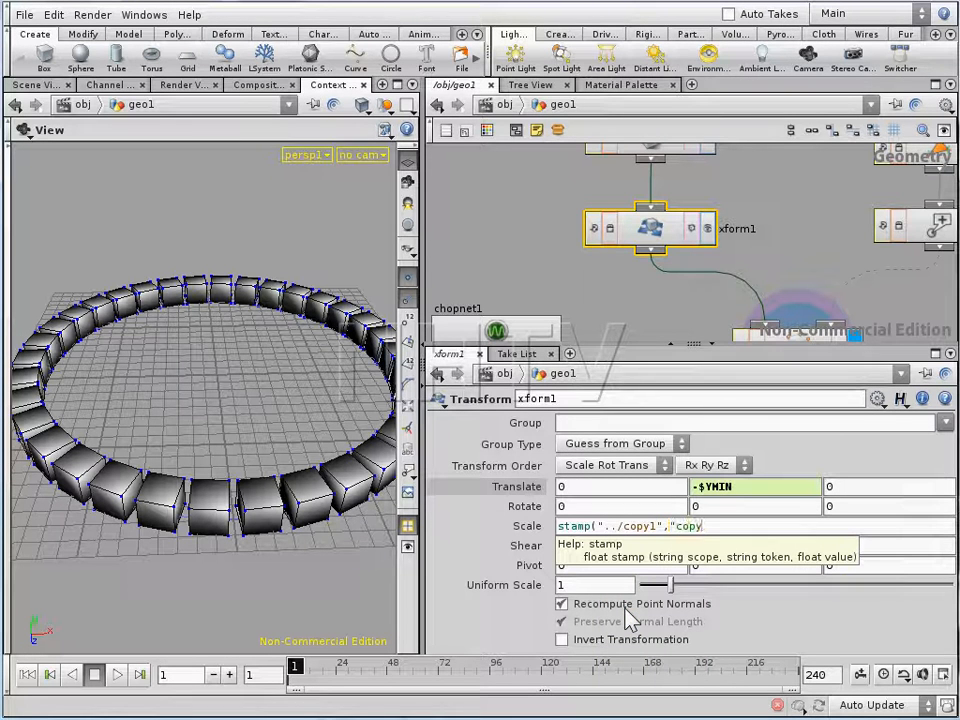
text(",0))
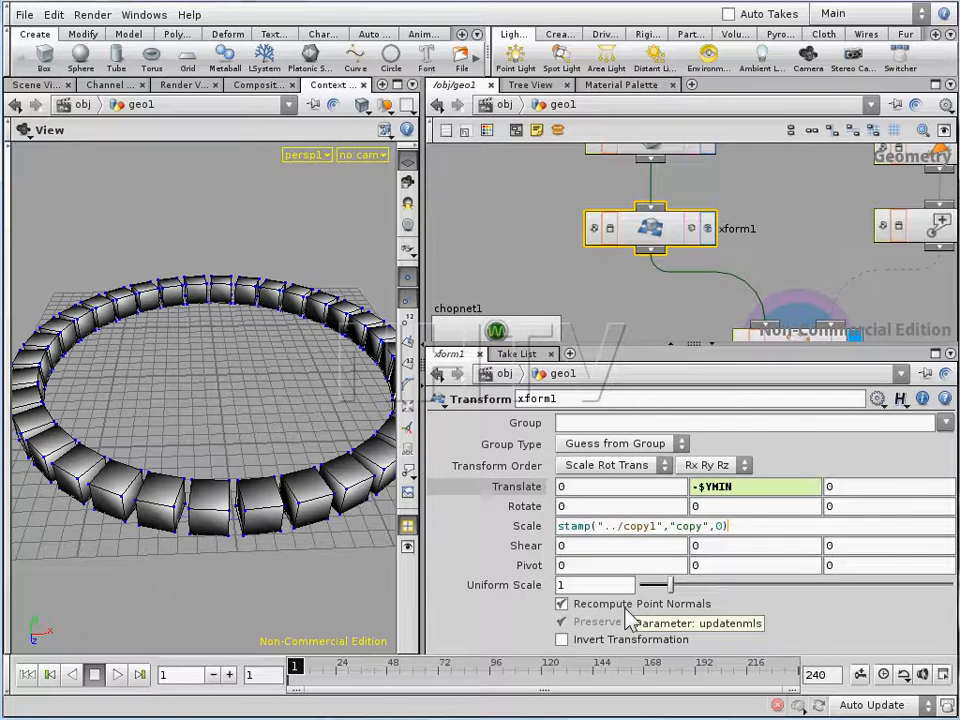
key(Return)
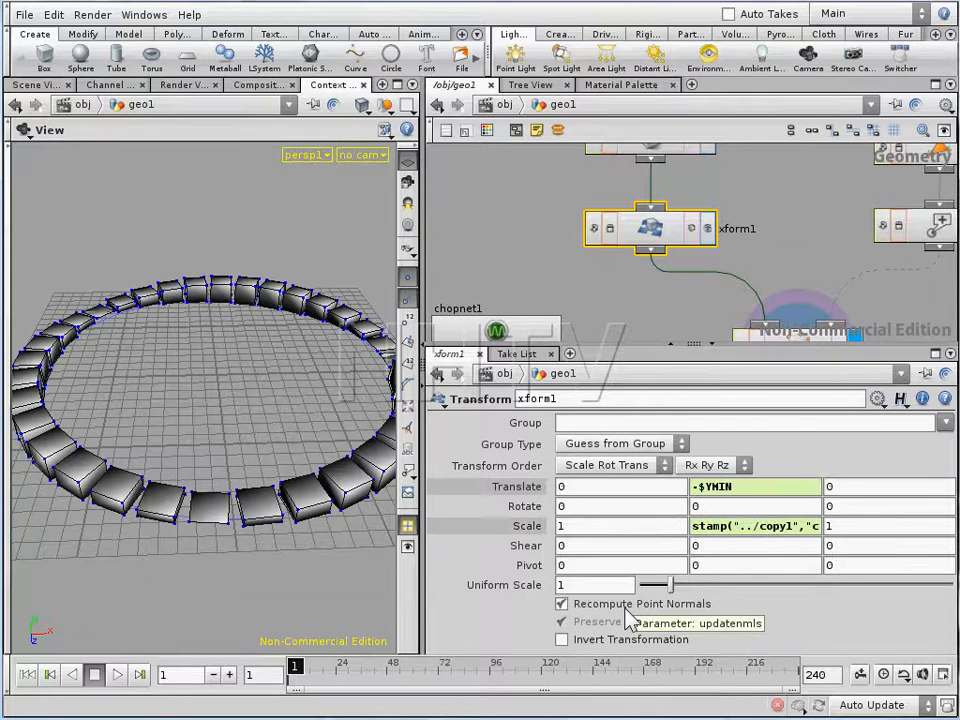
Check the boxes from ground level and change xform1's Transform Order to Trans Rot Scale
drag(108, 372, 161, 455)
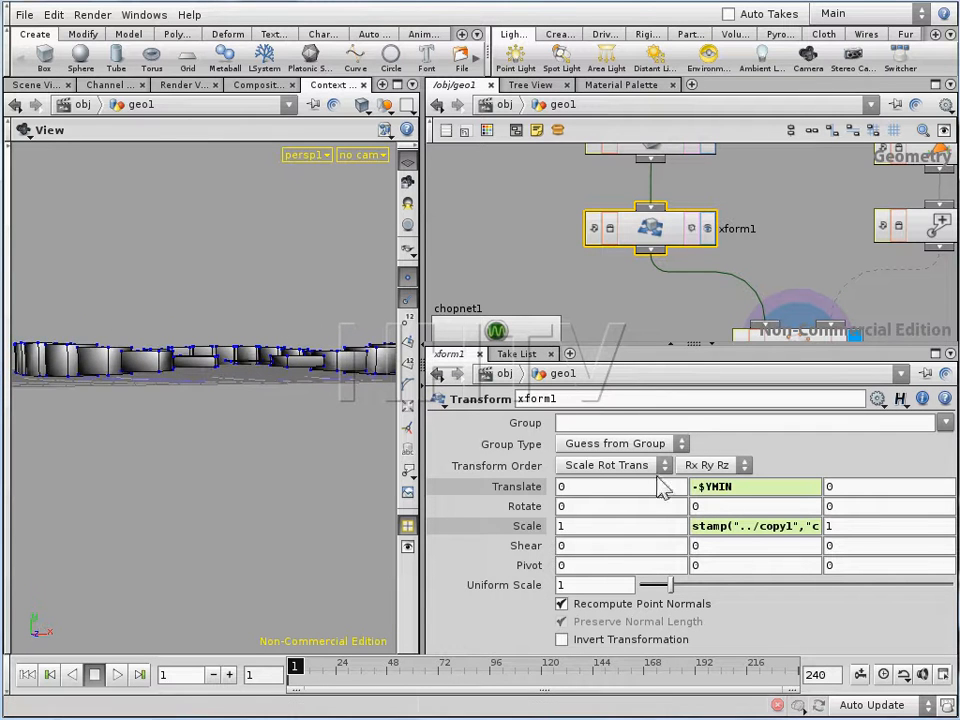
drag(231, 467, 242, 463)
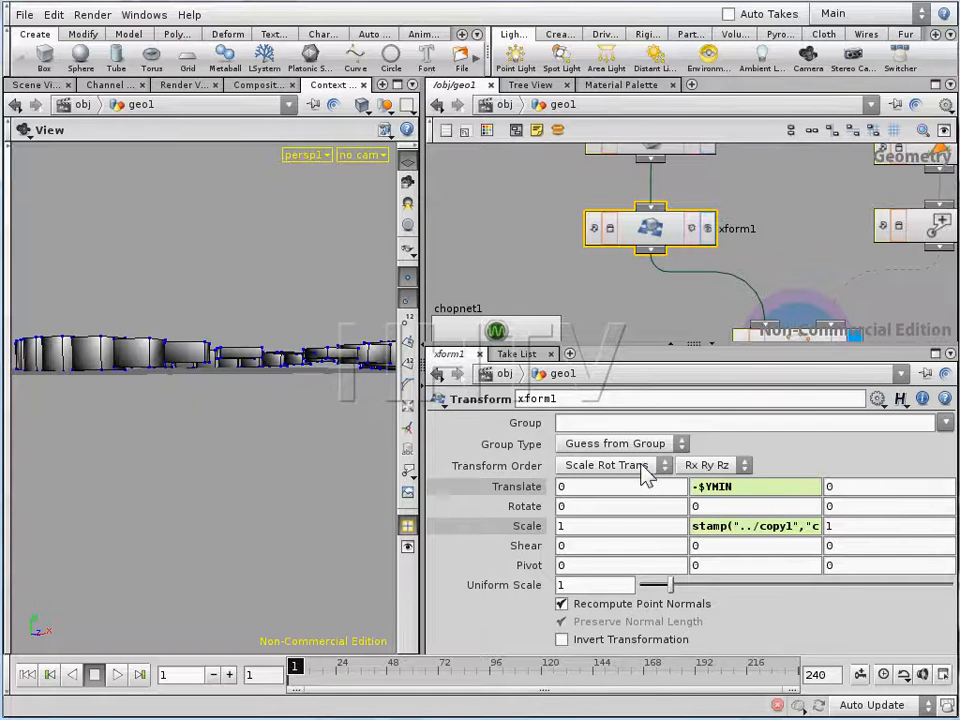
click(645, 475)
click(628, 568)
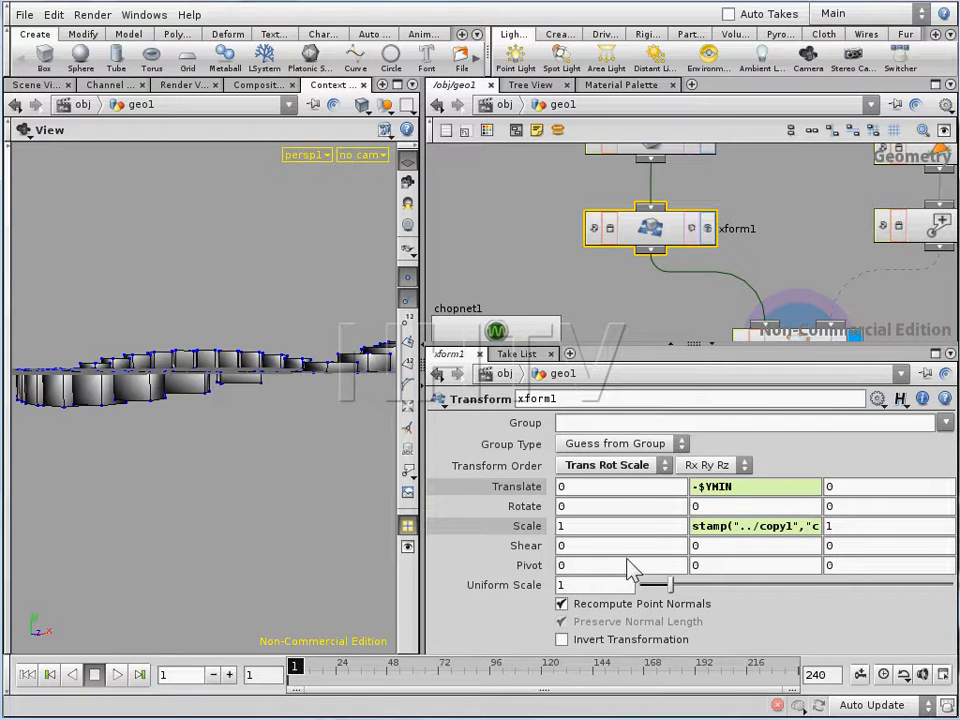
Multiply xform1's Y Scale stamp expression by 10
drag(156, 416, 317, 452)
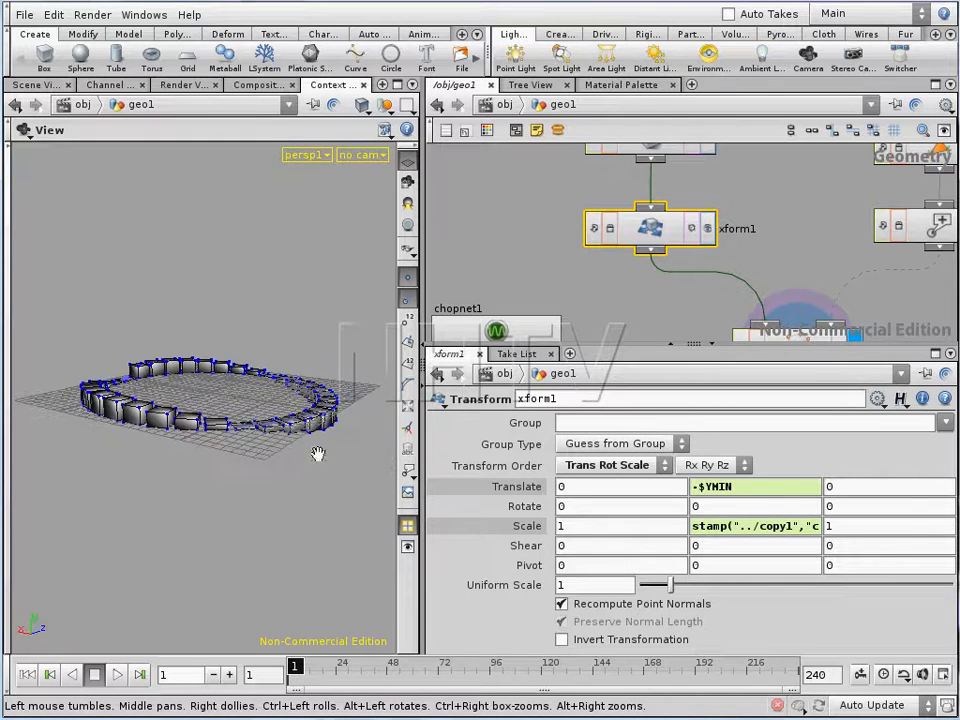
click(749, 526)
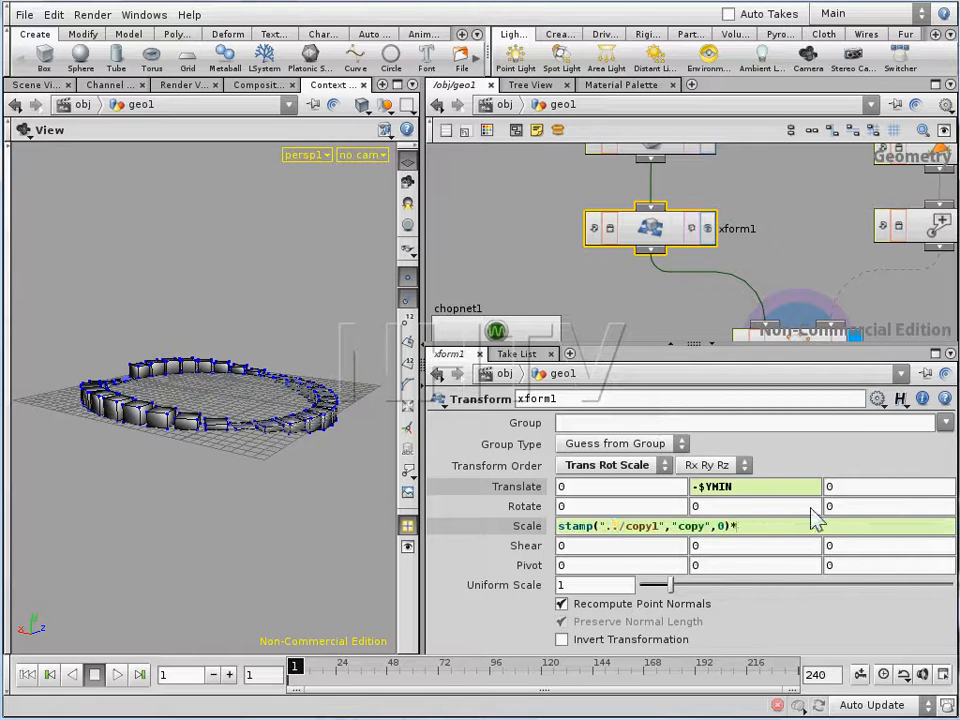
text(*10)
key(Return)
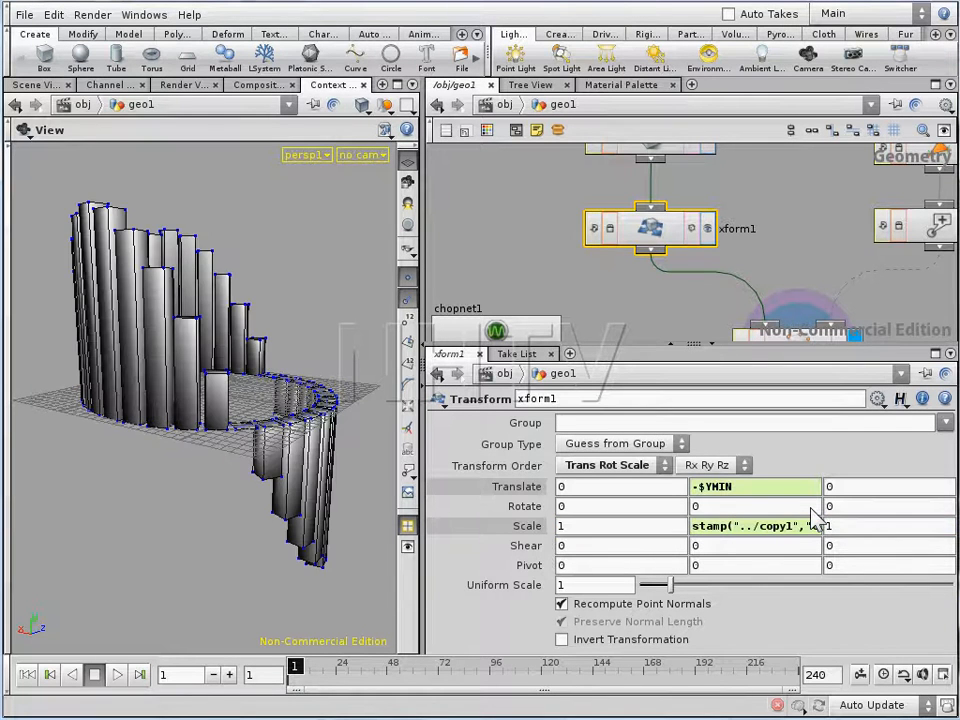
Change the multiplier in xform1's Y Scale stamp expression to 5
click(795, 532)
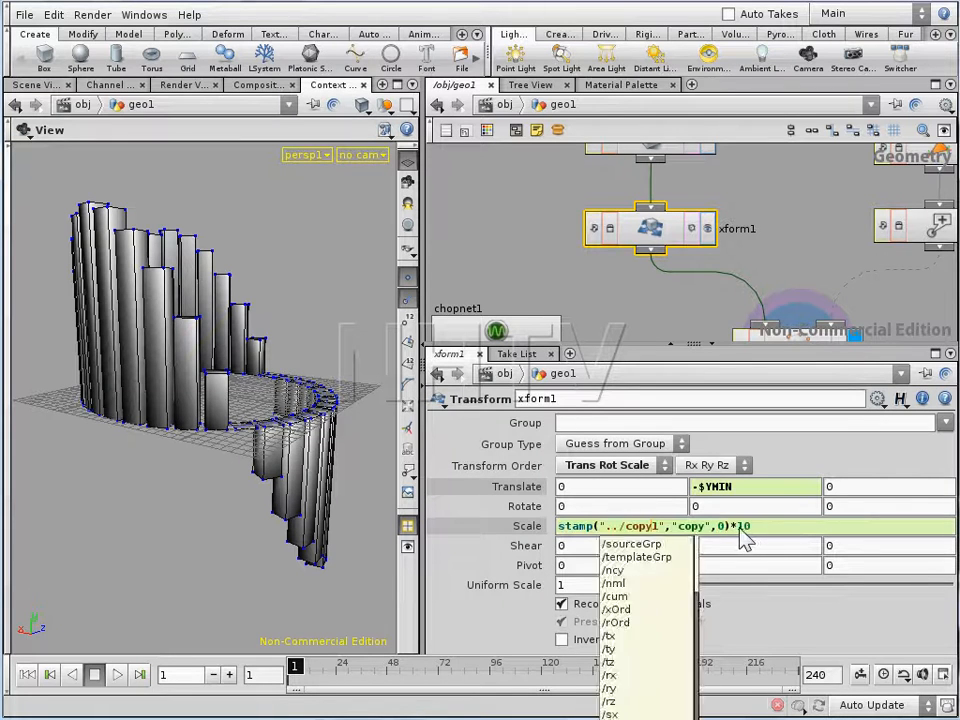
text(5)
key(Return)
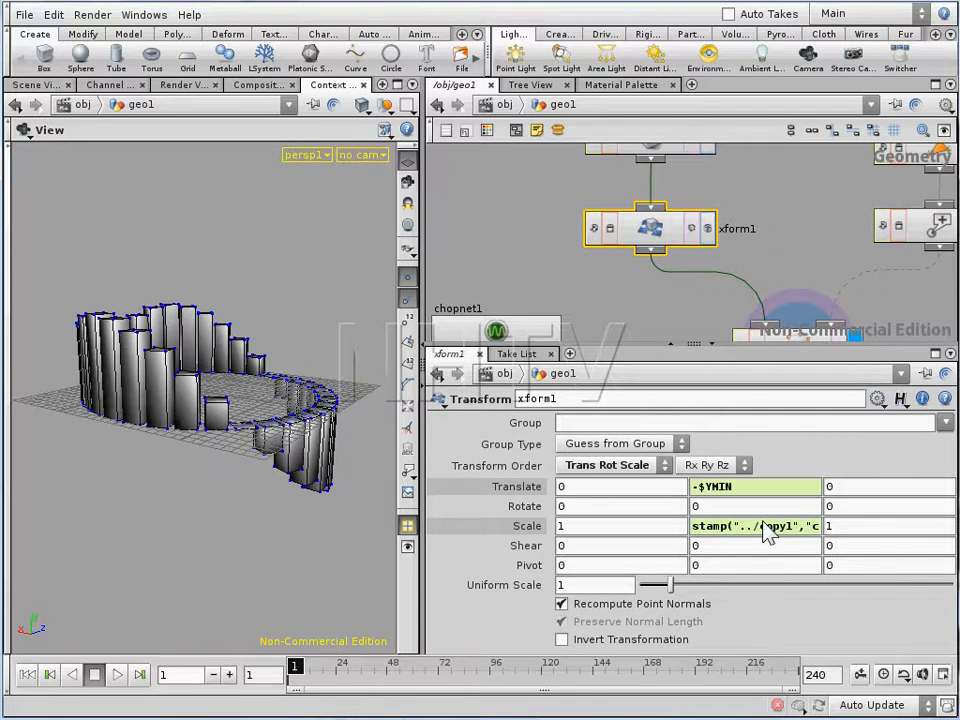
Select the chopnet1 node and move it up closer to xform1 in the network
mouse_move(169, 366)
mouse_down()
mouse_move(112, 401)
mouse_move(170, 378)
mouse_up()
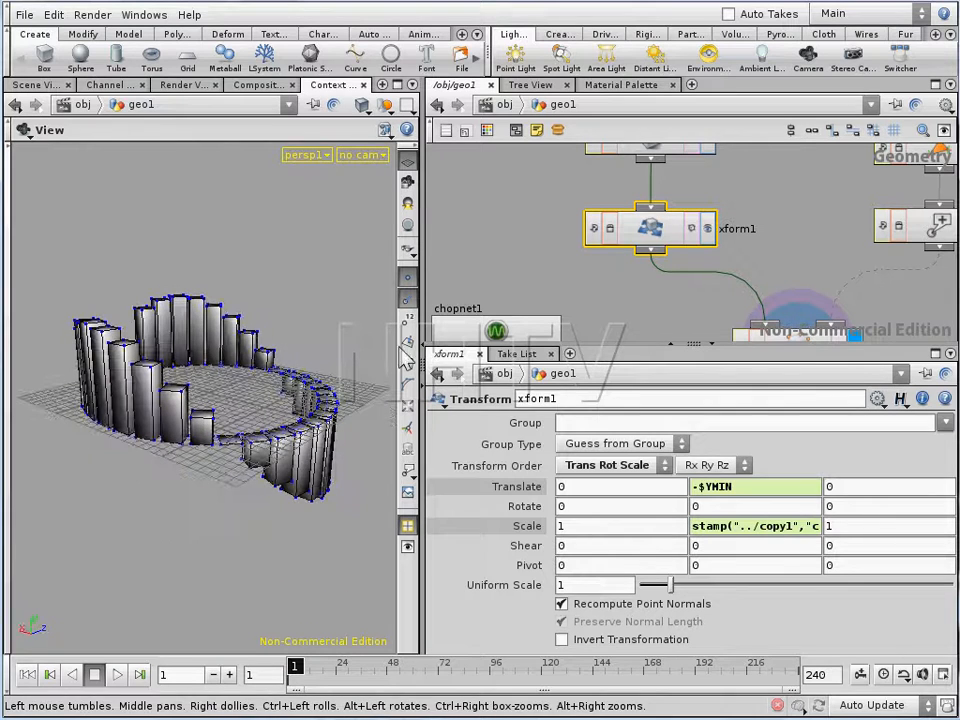
click(516, 334)
drag(520, 338, 534, 277)
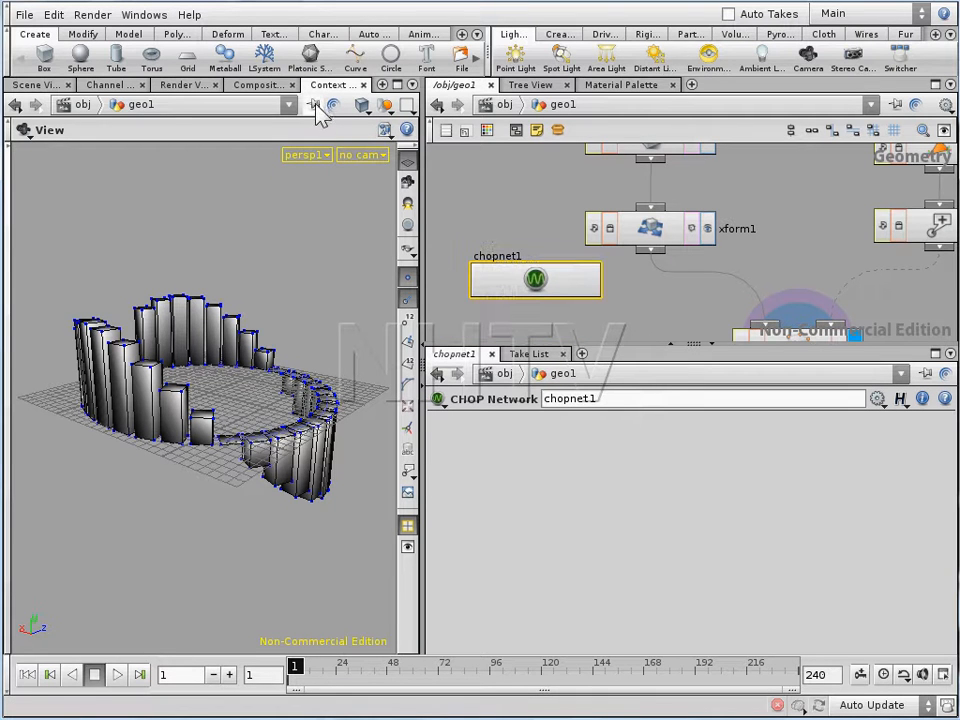
Pin the 3D viewer to geo1, go inside chopnet1 and select the wave1 node
click(316, 105)
double_click(529, 292)
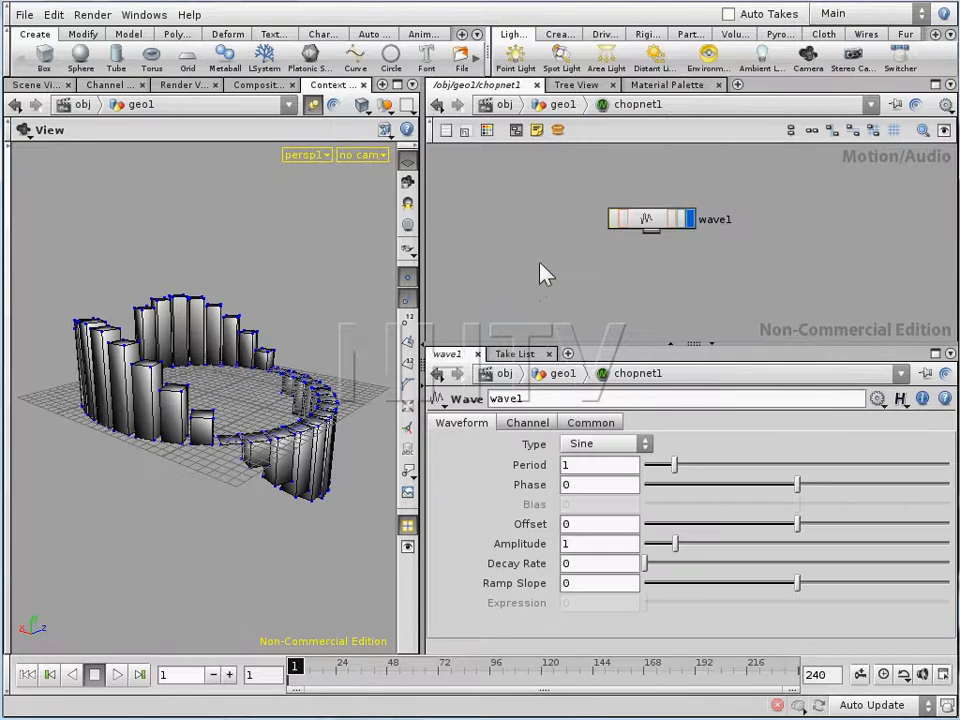
click(648, 226)
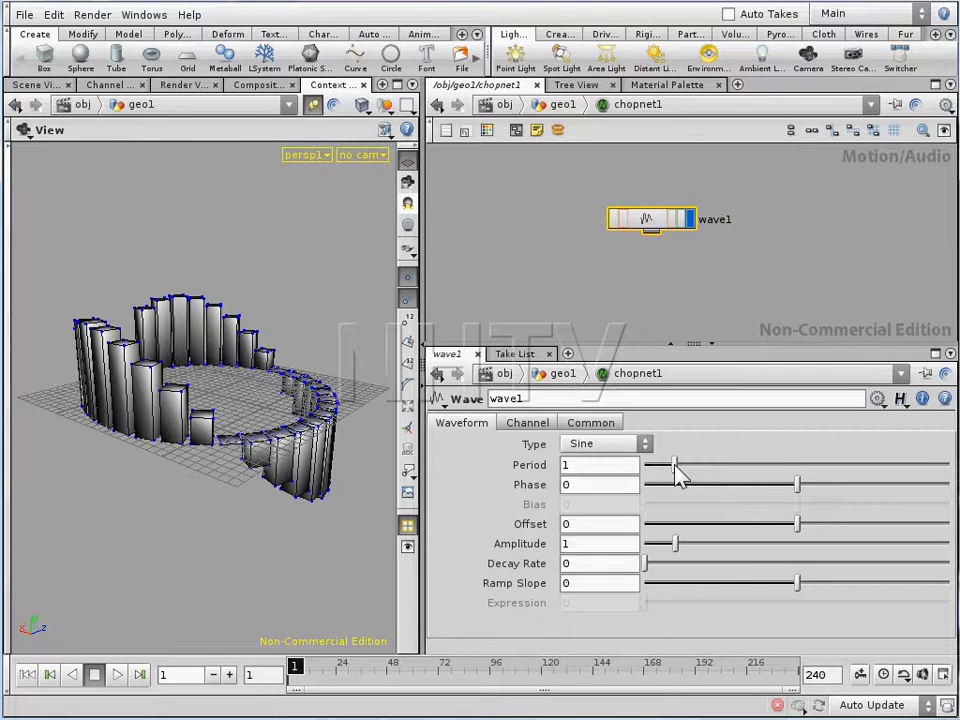
Set wave1's Period to 1.98 and unpin the viewer so it follows chopnet1 and shows the wave curve
drag(679, 476, 705, 454)
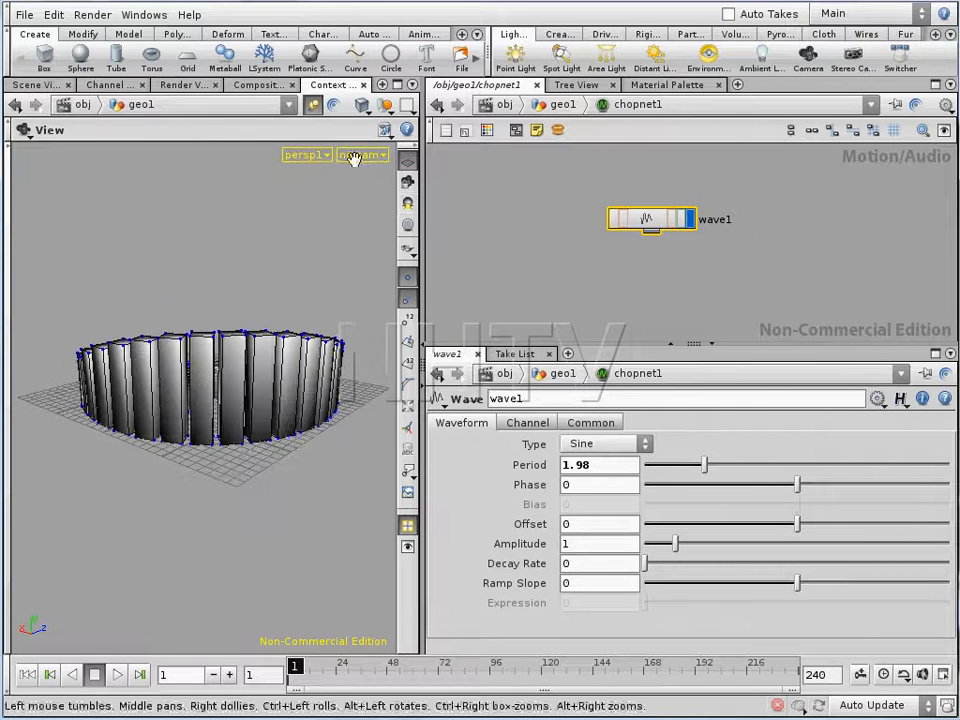
click(314, 110)
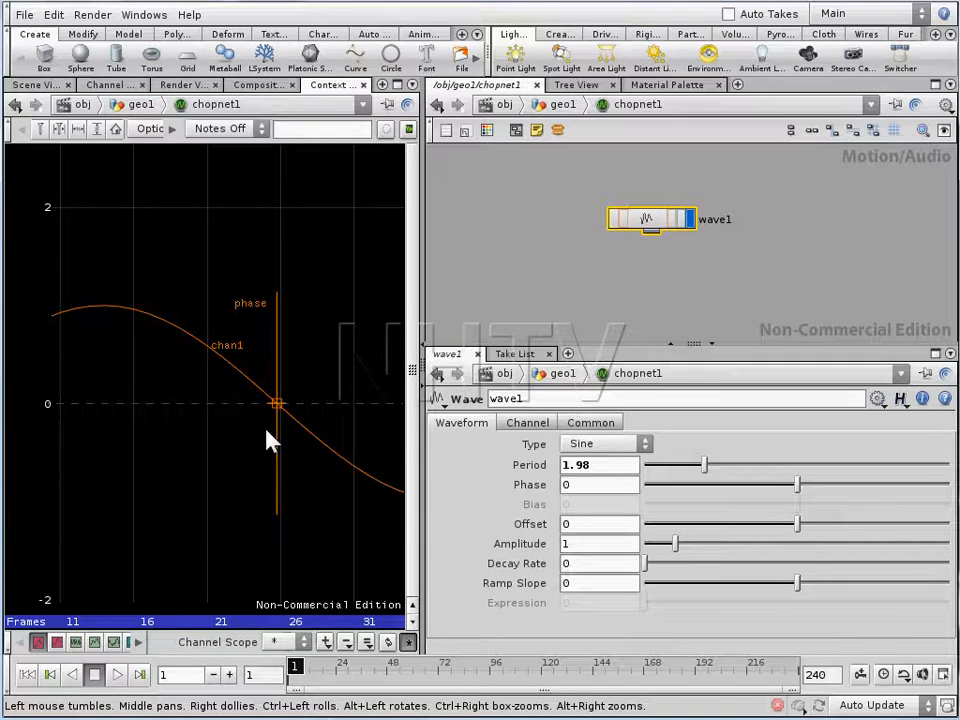
Split the viewer pane into two stacked panes and make the lower one a Scene View of geo1, ending back inside chopnet1
key(alt+bracketright)
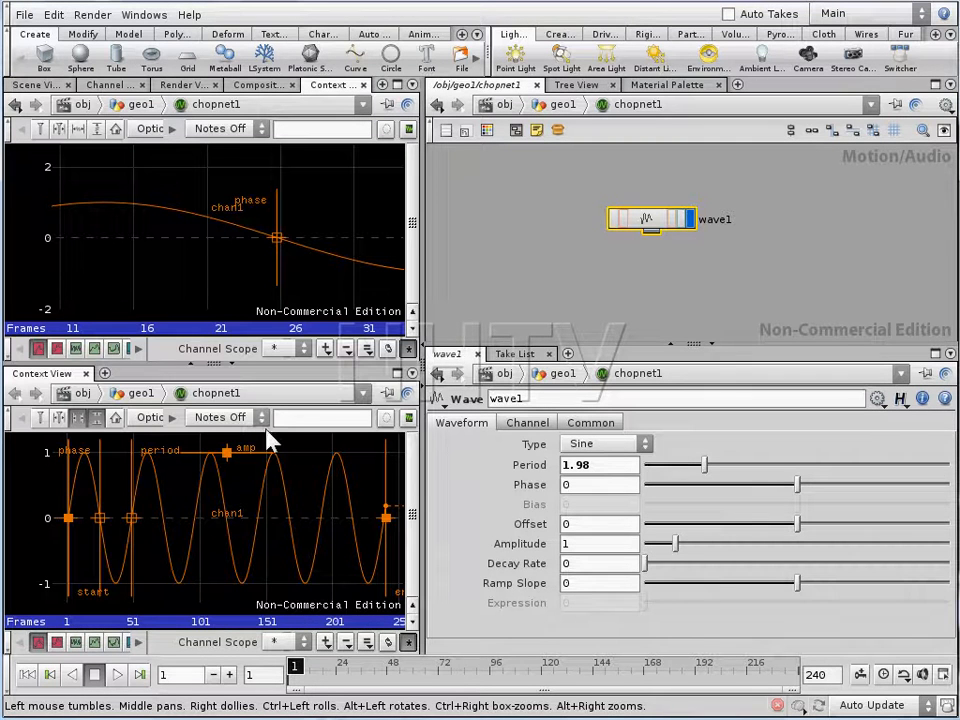
click(50, 376)
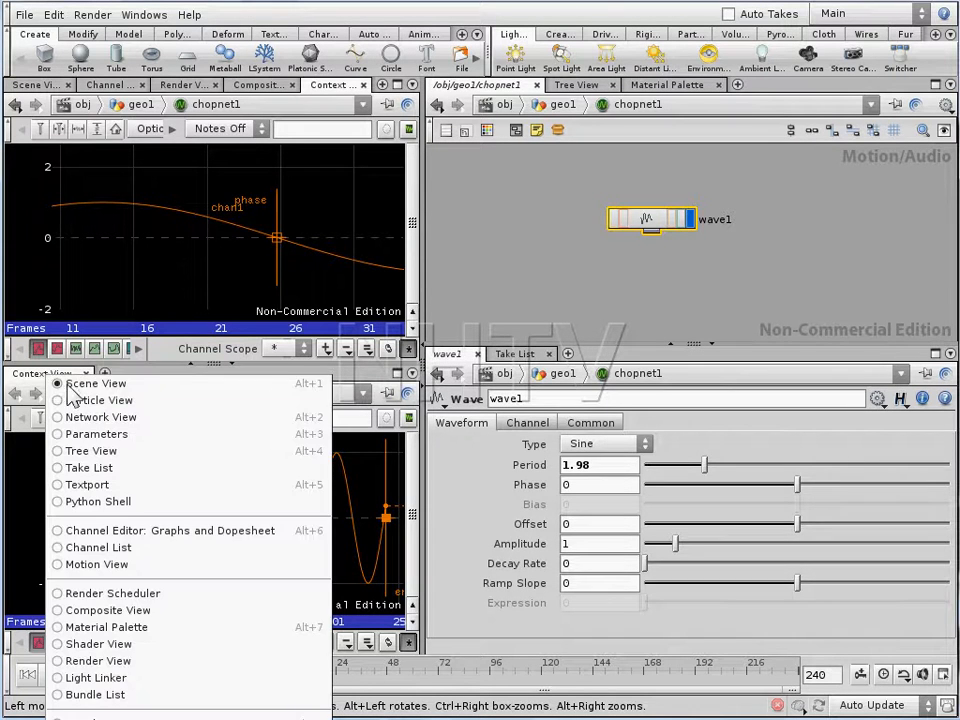
click(80, 382)
double_click(612, 200)
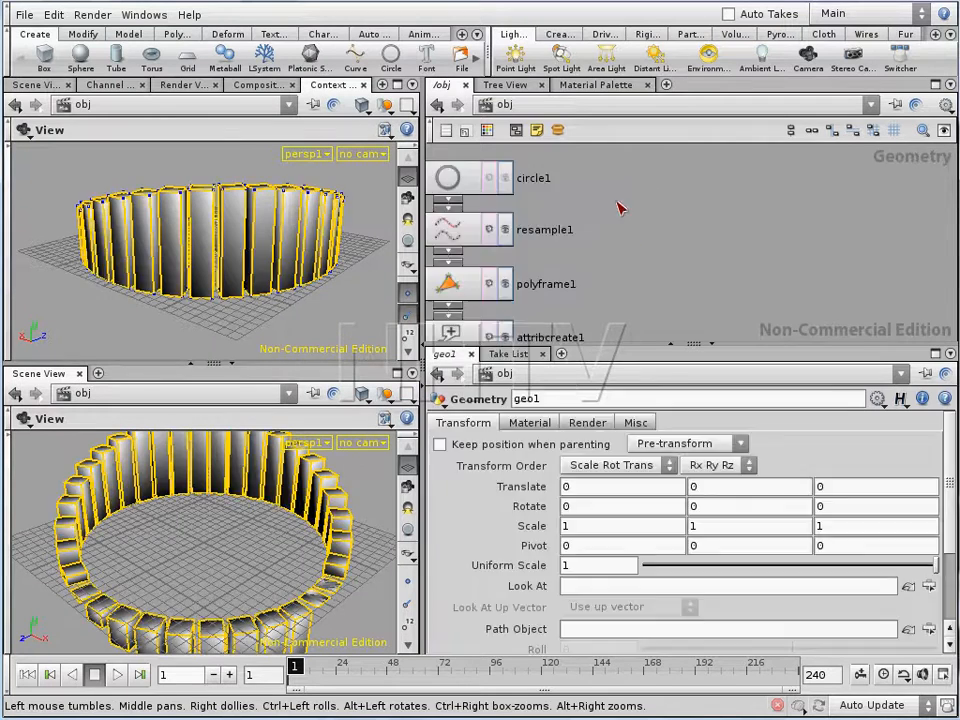
double_click(550, 282)
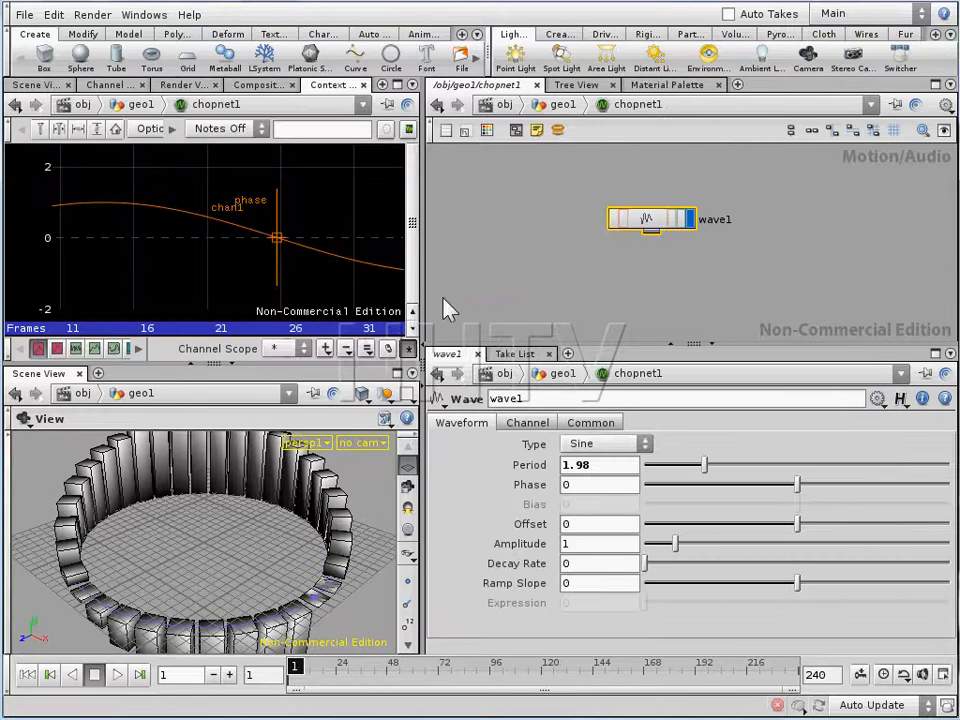
Widen the stacked wave graph and Scene View panes and hide the toolbar strip in each
drag(422, 272, 617, 281)
scroll(420, 223, down, 3)
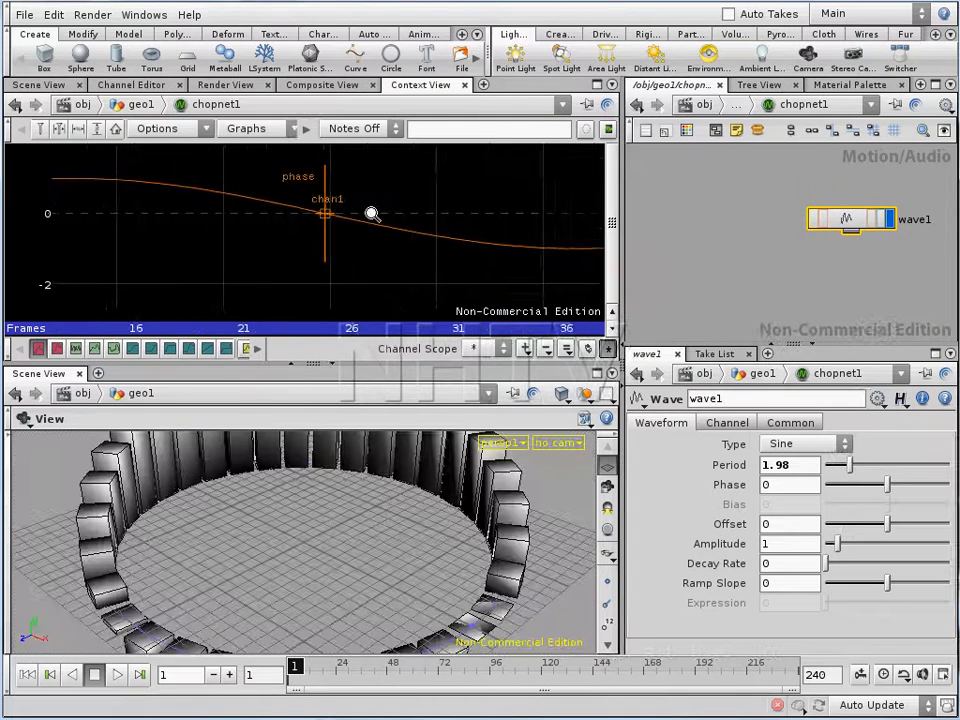
right_drag(406, 212, 125, 255)
right_drag(408, 214, 250, 228)
middle_drag(443, 238, 218, 250)
right_drag(222, 260, 557, 272)
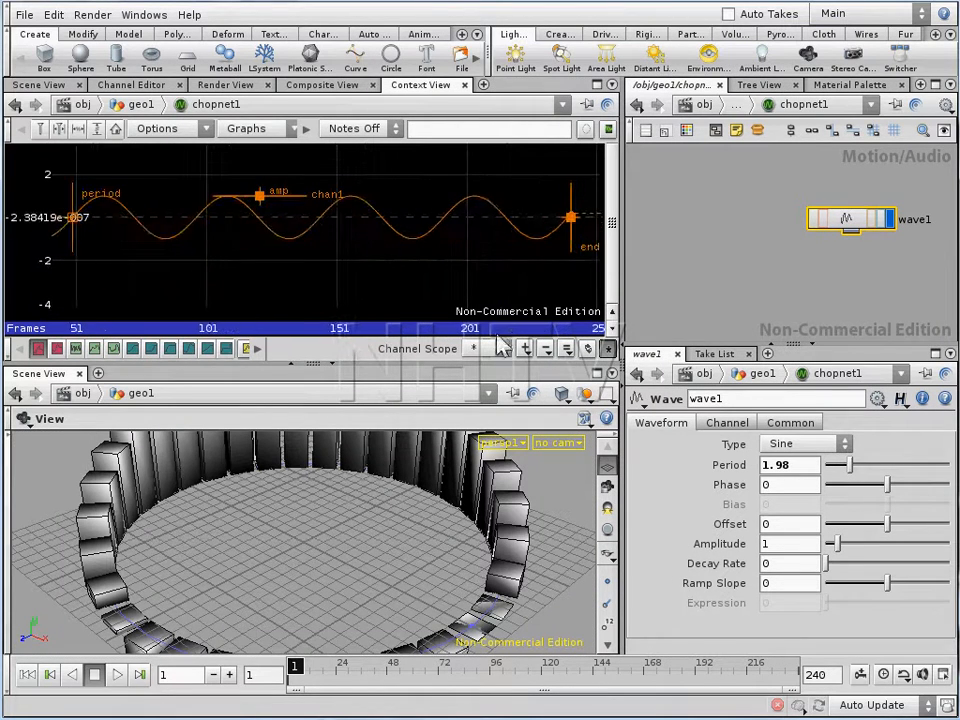
drag(409, 367, 409, 364)
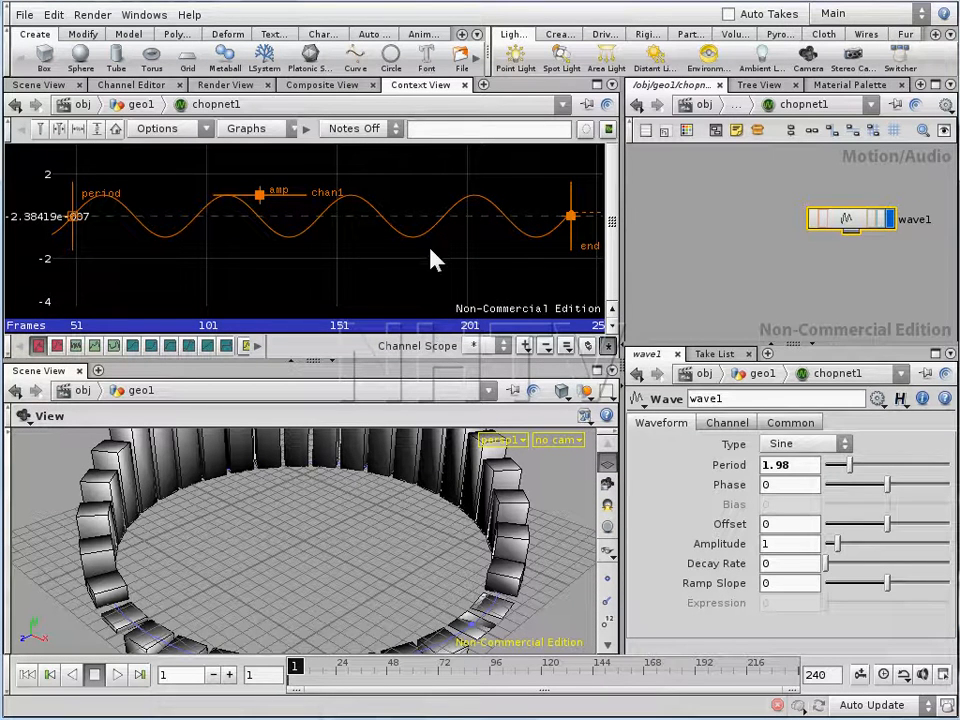
click(12, 133)
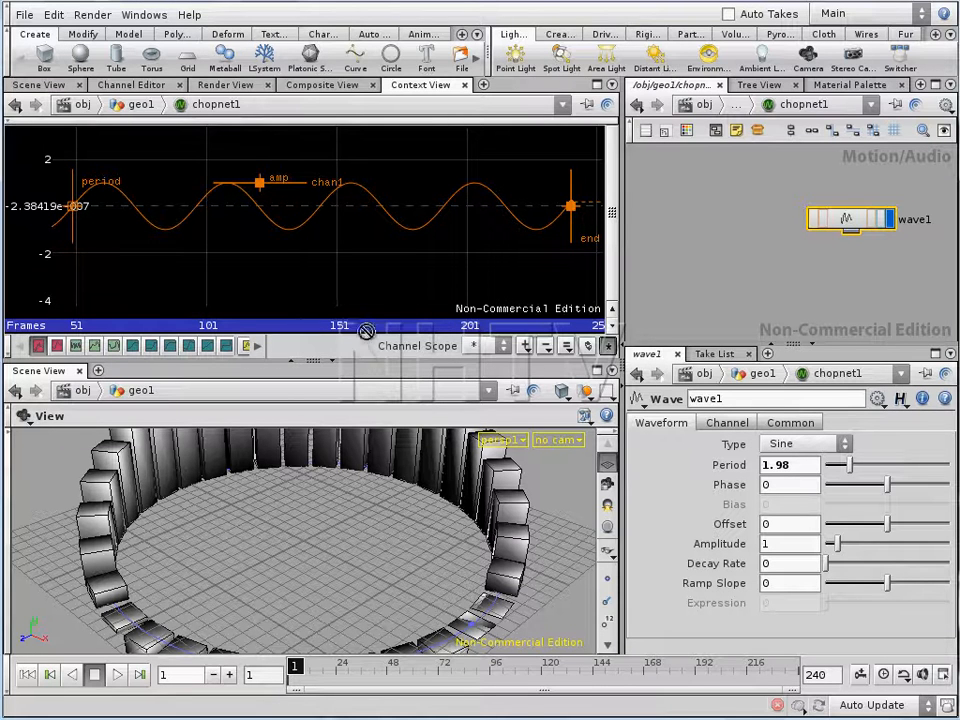
click(10, 415)
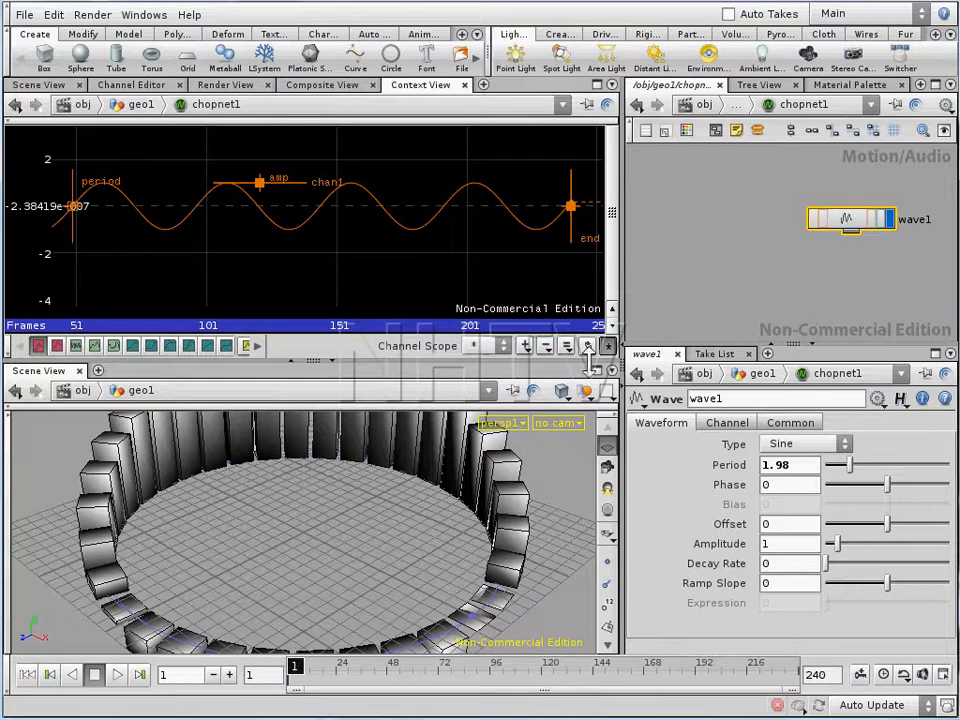
Set wave1's Period to 2.74 and its Phase to -0.18 while watching the curve and the ring of boxes
middle_drag(294, 486, 297, 497)
right_drag(297, 497, 189, 542)
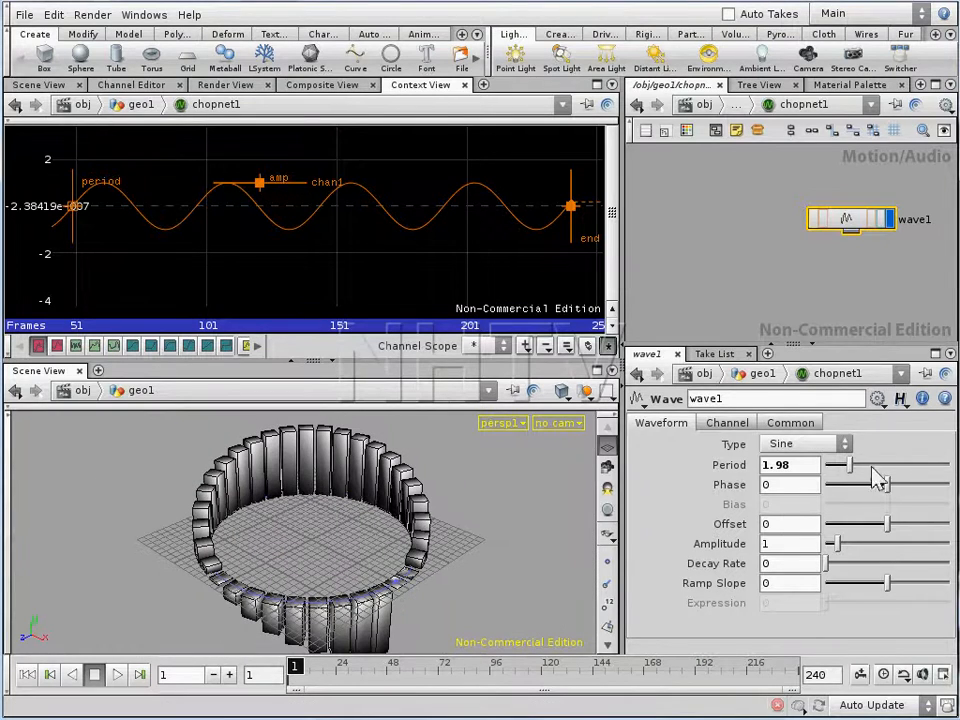
mouse_move(852, 466)
mouse_down()
mouse_move(880, 474)
mouse_move(897, 466)
mouse_move(858, 470)
mouse_up()
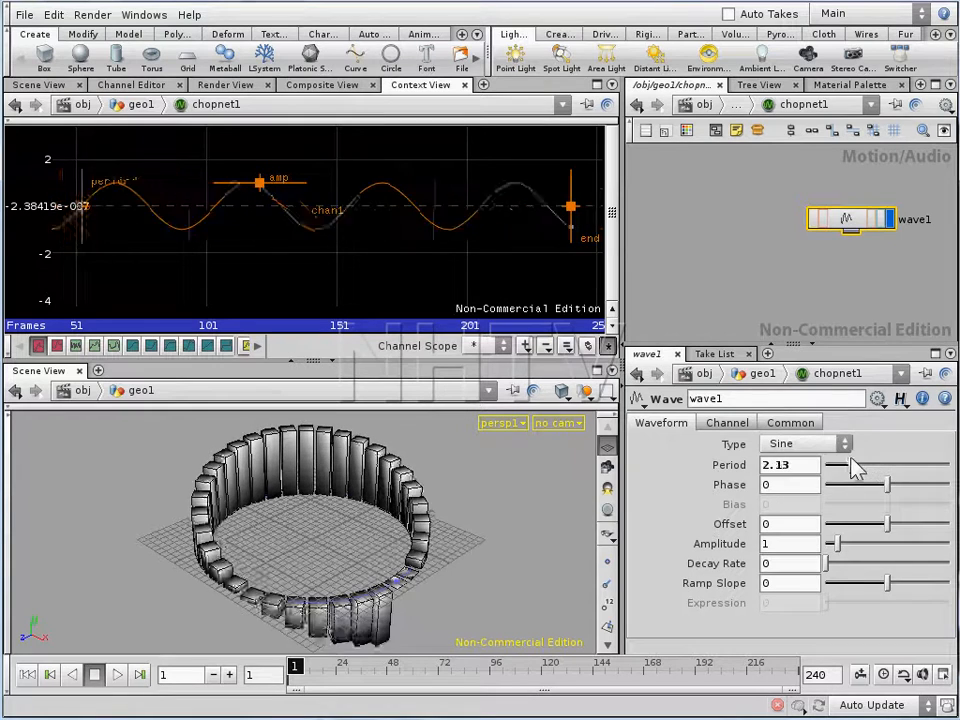
middle_drag(312, 258, 342, 258)
right_drag(342, 258, 296, 272)
drag(874, 476, 845, 462)
drag(857, 462, 865, 488)
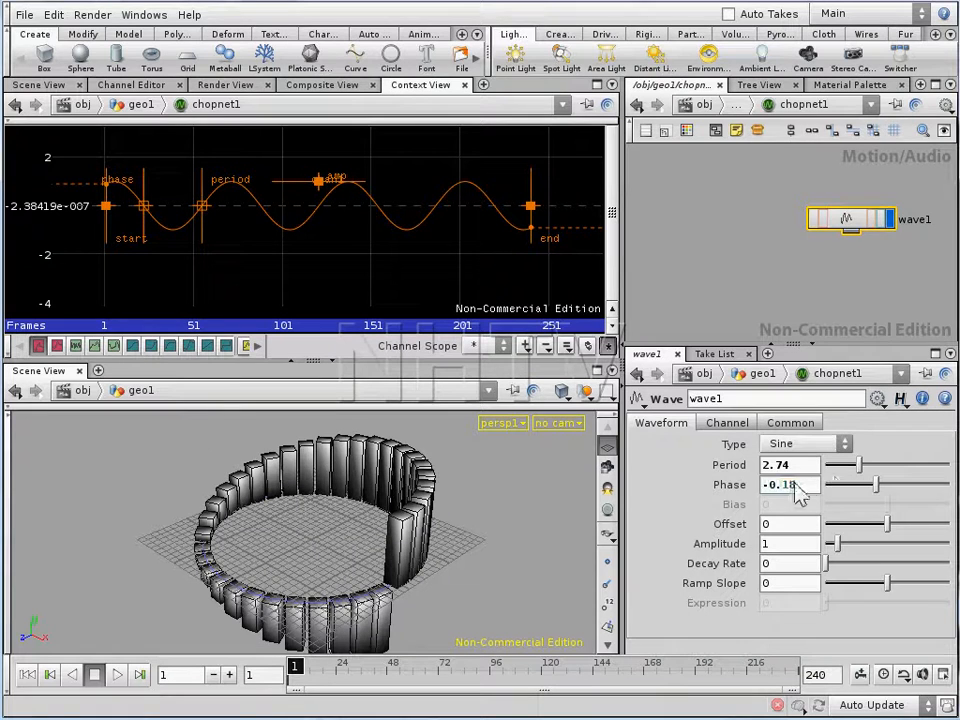
Drive wave1's Phase with the expression $F, and play the timeline before returning to frame 1
text($F)
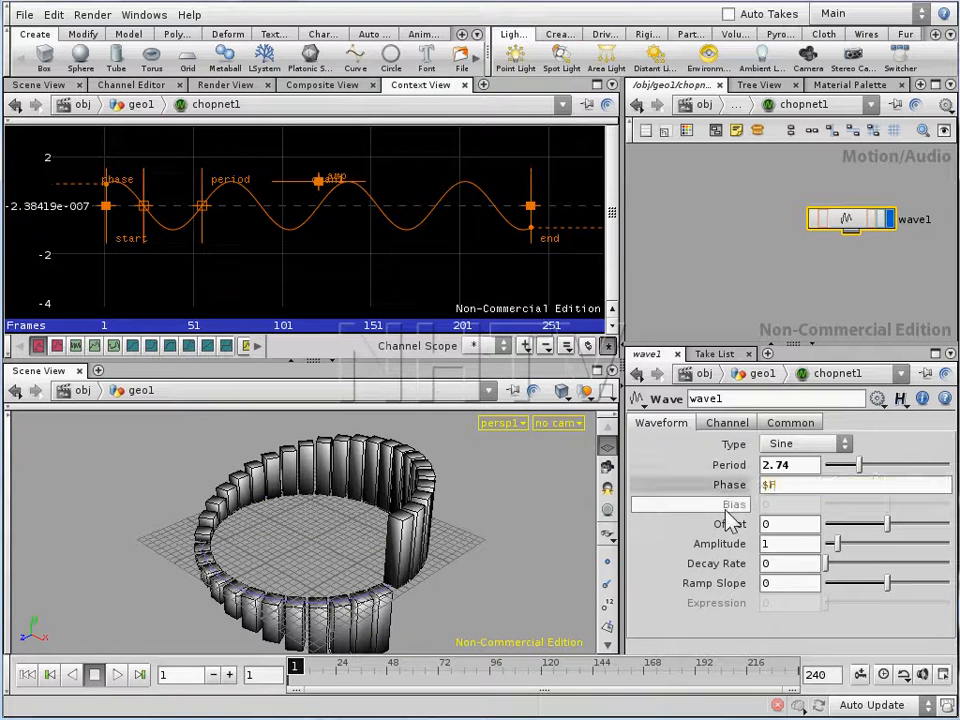
key(Return)
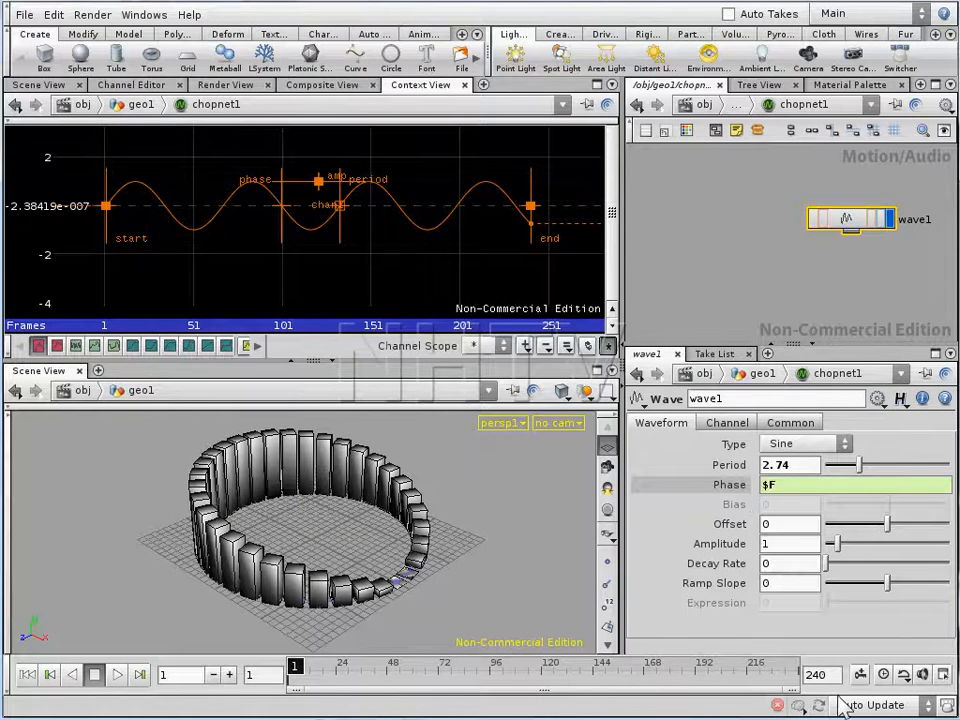
click(117, 674)
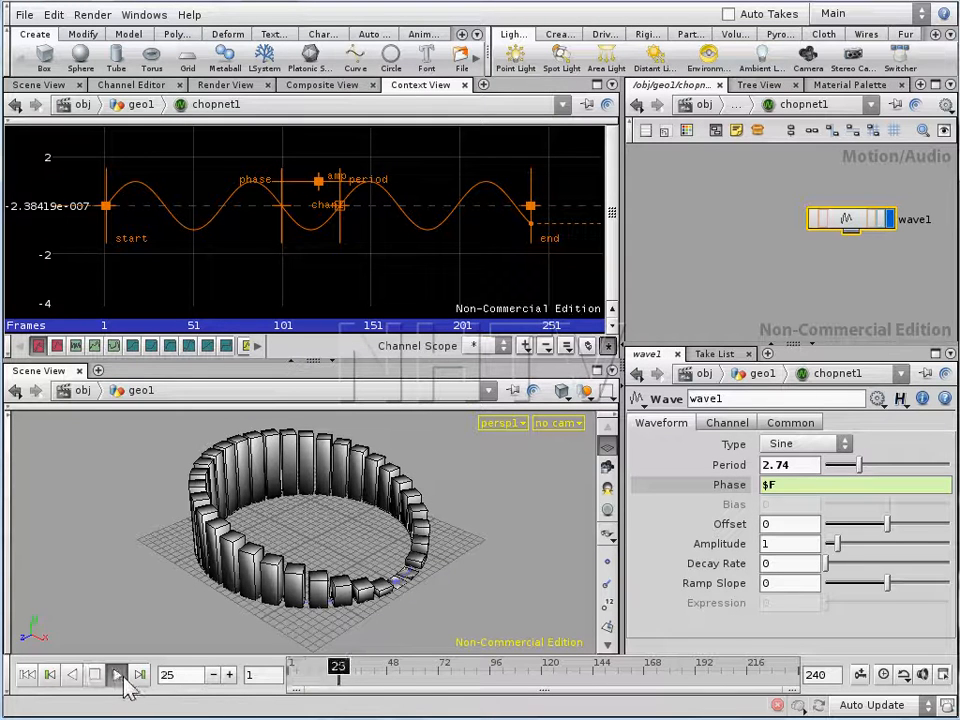
click(95, 676)
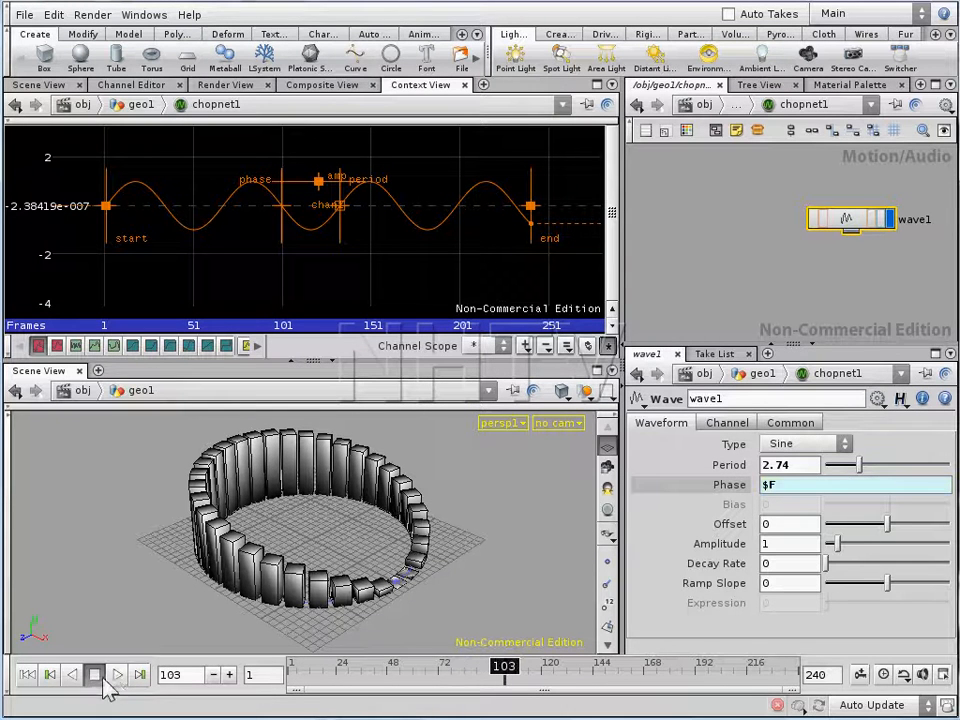
click(117, 676)
click(95, 676)
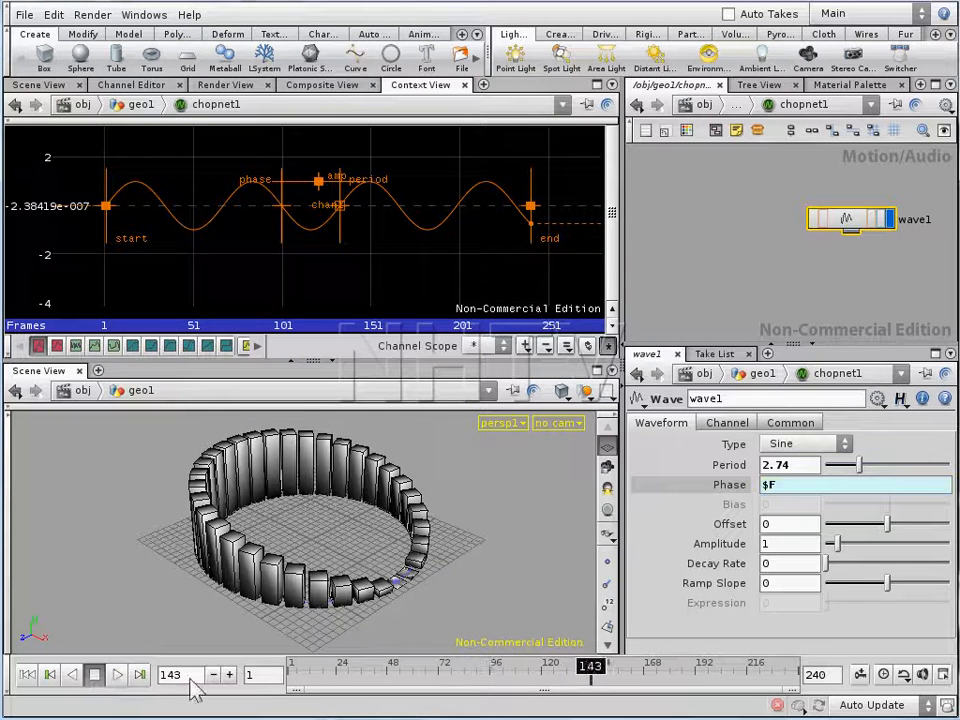
drag(410, 681, 290, 672)
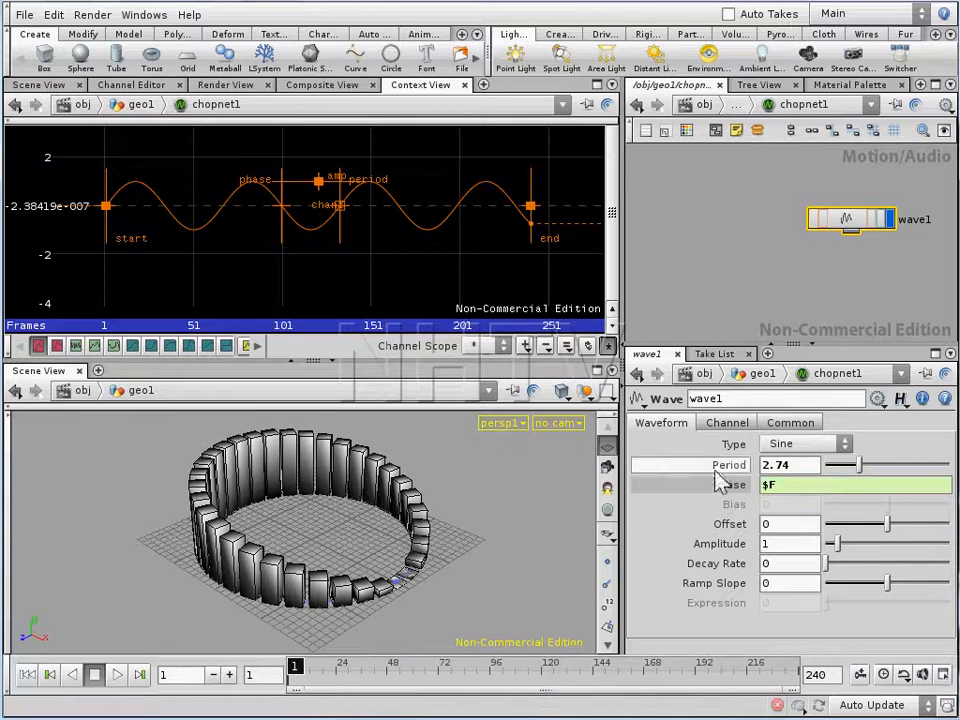
Replace wave1's Phase expression with 0.03, and set Offset to -0.15, Amplitude to 1.15, Decay Rate to 0.121 and Ramp Slope to -0.08
click(742, 488)
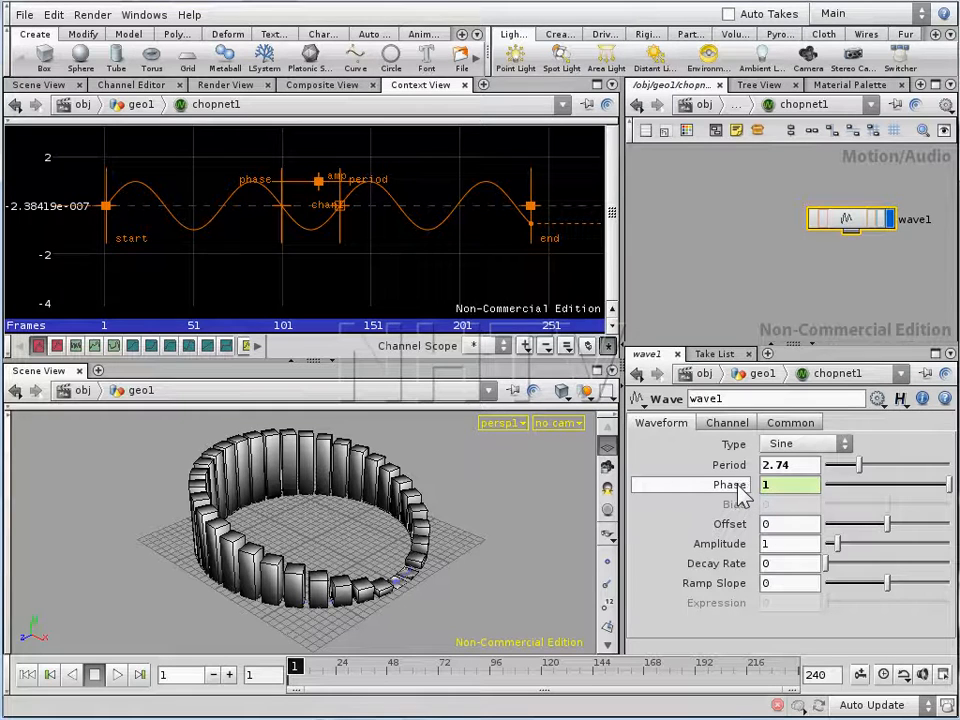
ctrl+shift+click(737, 486)
drag(773, 486, 750, 488)
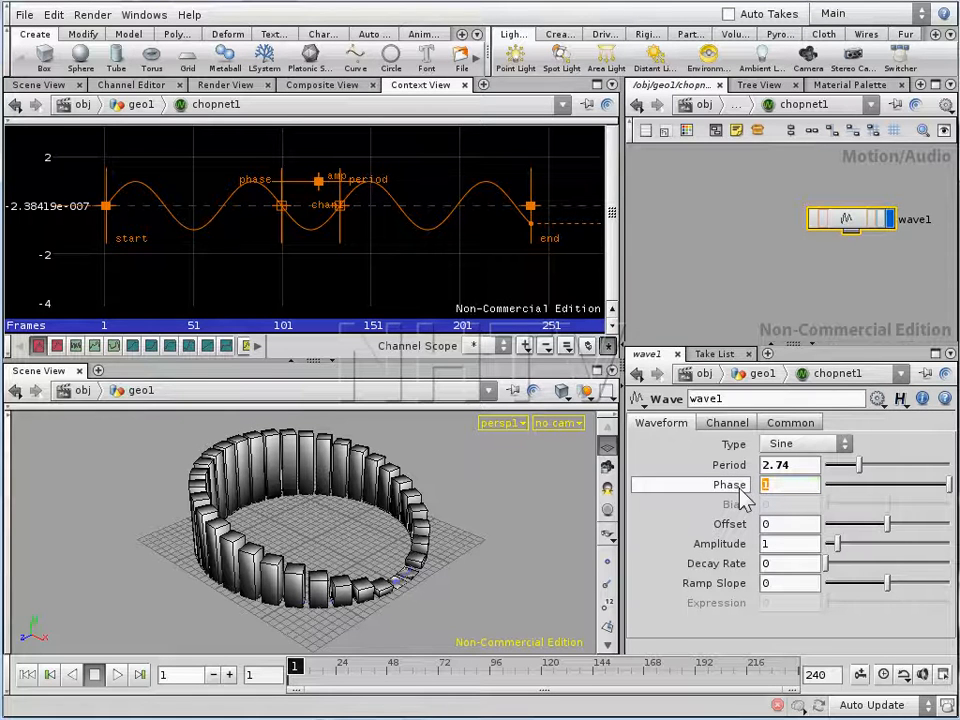
drag(946, 485, 897, 494)
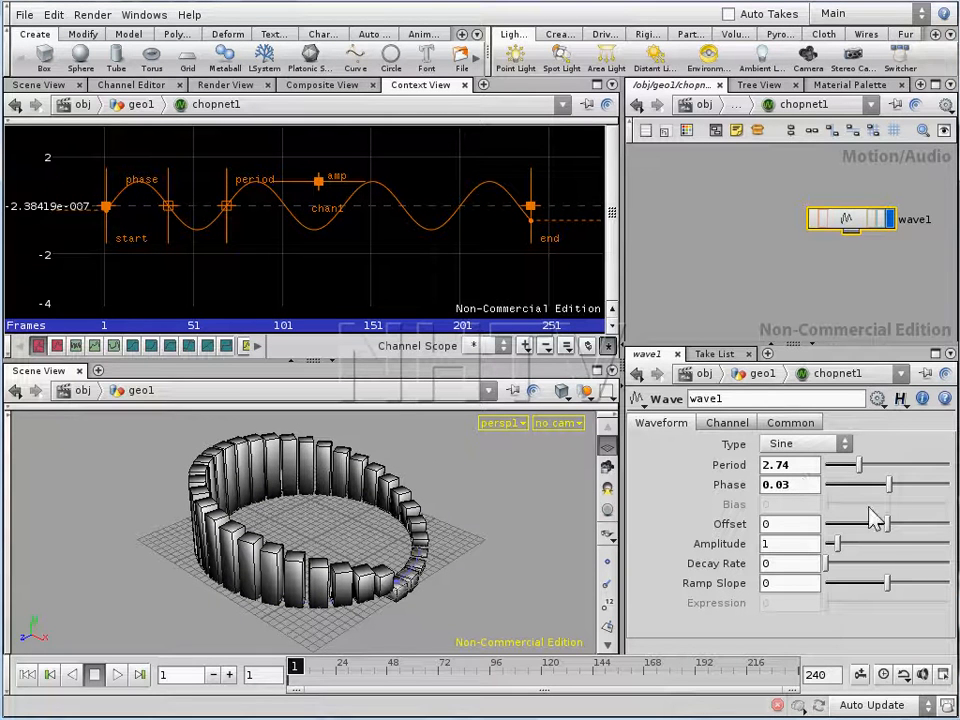
drag(886, 524, 882, 585)
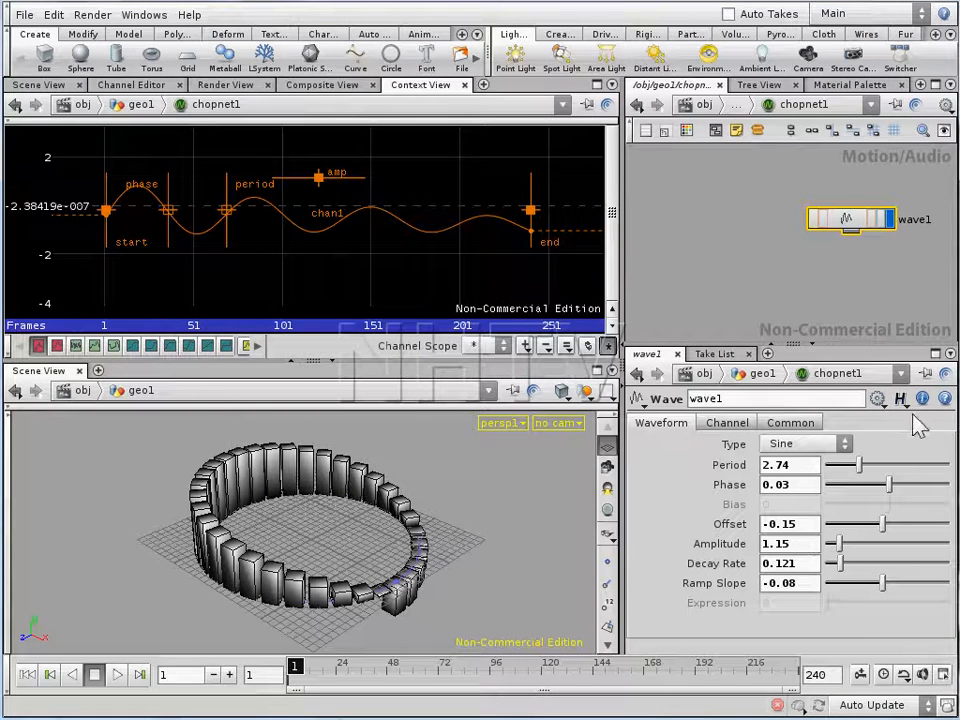
Revert all of wave1's parameters to their defaults and view the ring of boxes from another side
click(877, 399)
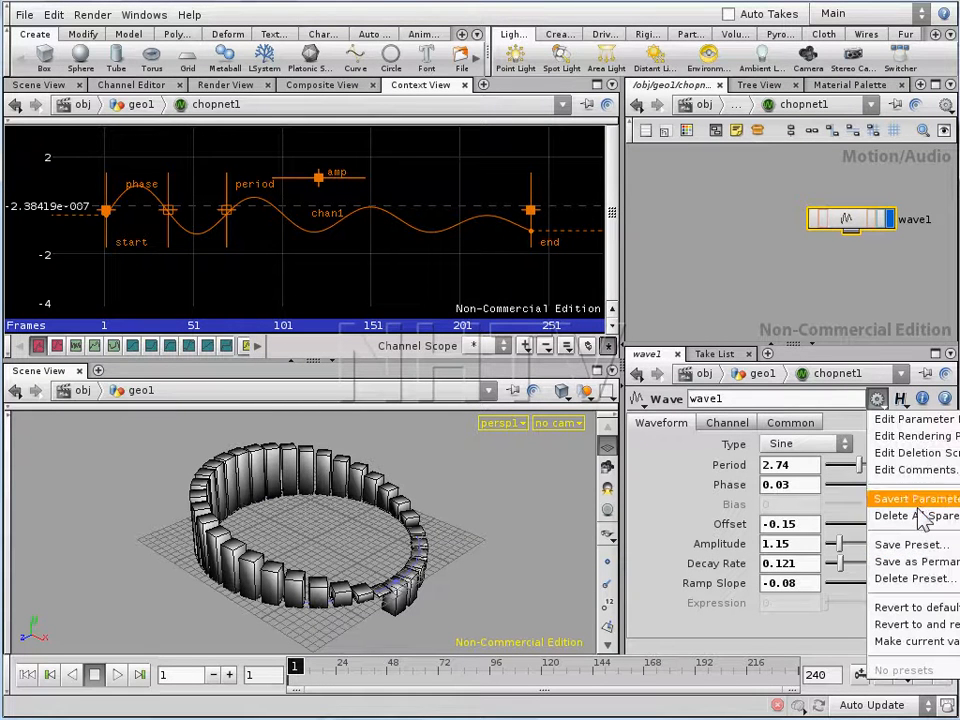
click(885, 607)
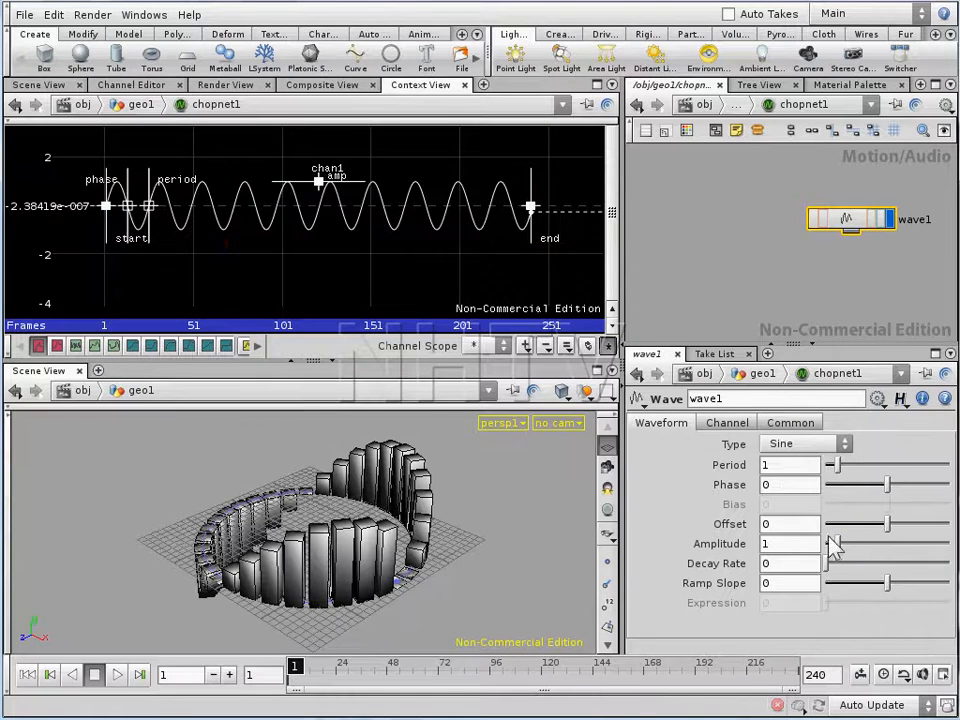
drag(360, 528, 65, 517)
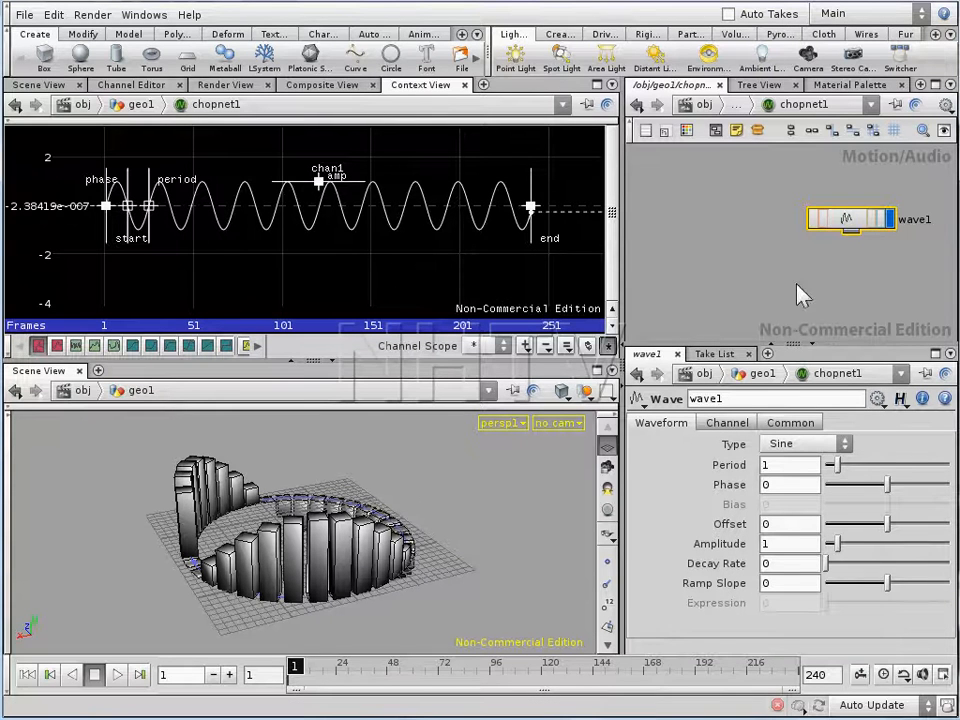
Move wave1 to the left in the network and close the Scene View pane so the wave graph takes the full height
drag(858, 225, 736, 208)
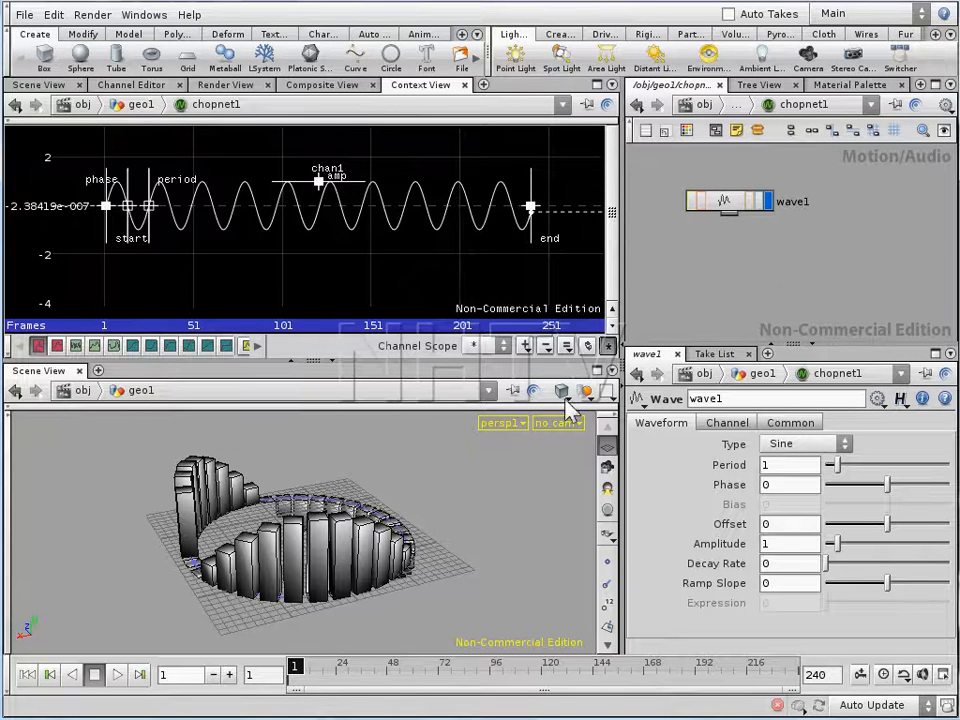
click(79, 371)
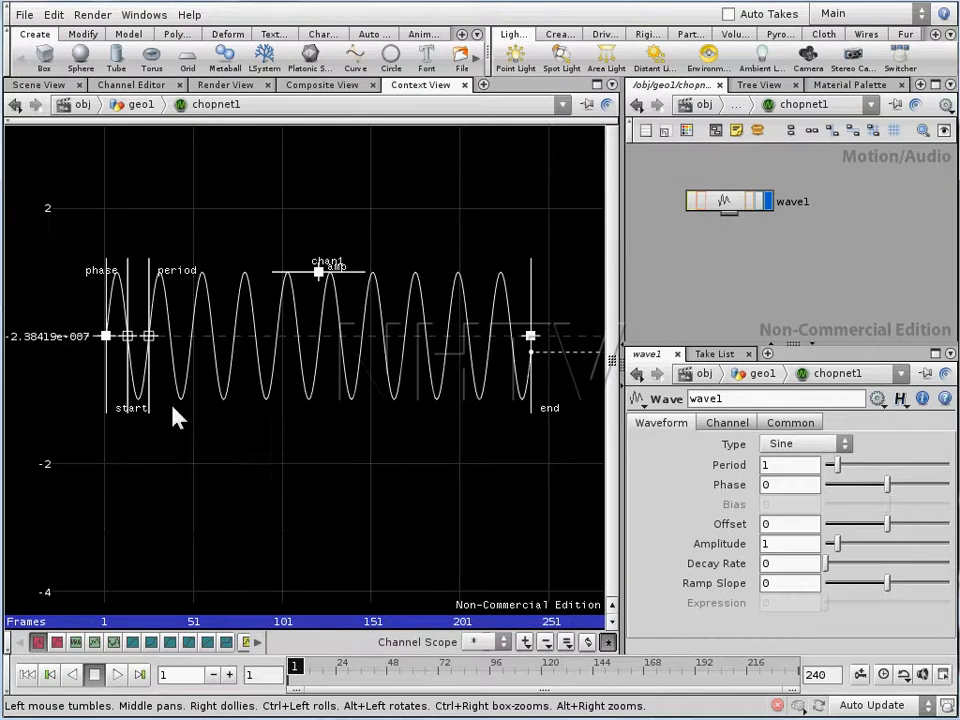
mouse_move(294, 313)
middle_down()
mouse_move(300, 336)
mouse_move(276, 328)
mouse_move(276, 314)
middle_up()
right_drag(328, 331, 446, 480)
middle_drag(328, 370, 441, 398)
right_drag(411, 375, 345, 421)
middle_drag(406, 399, 293, 380)
right_drag(328, 389, 252, 382)
middle_drag(313, 411, 312, 421)
right_drag(311, 424, 478, 411)
middle_drag(207, 428, 378, 434)
right_drag(252, 441, 362, 475)
middle_drag(357, 413, 347, 463)
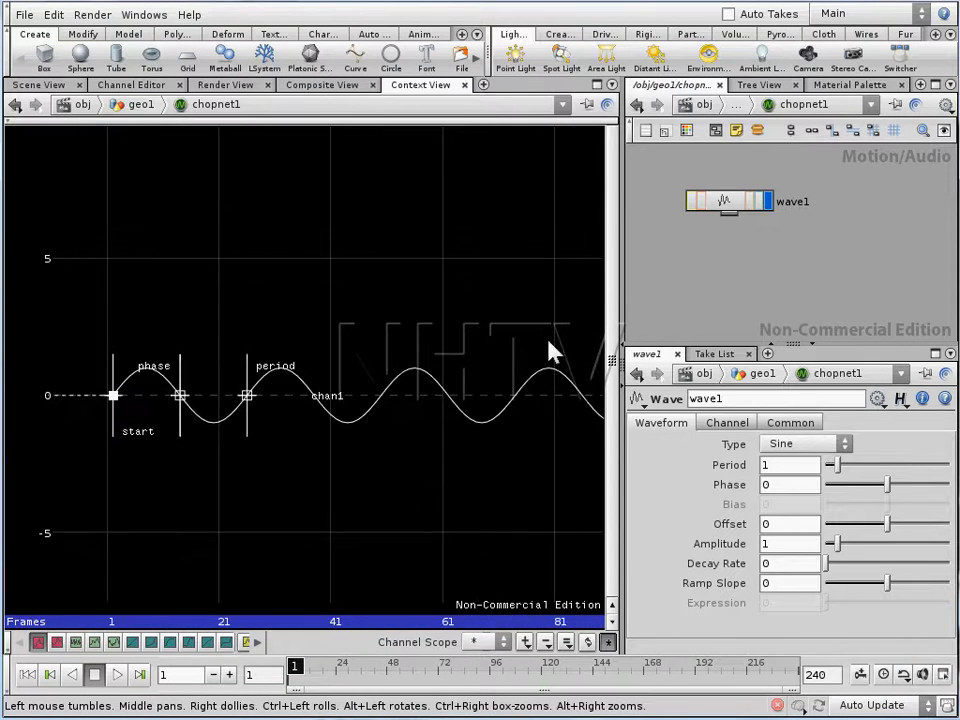
Duplicate the wave1 node and place the copy, wave2, to its lower right in the network
drag(728, 208, 732, 211)
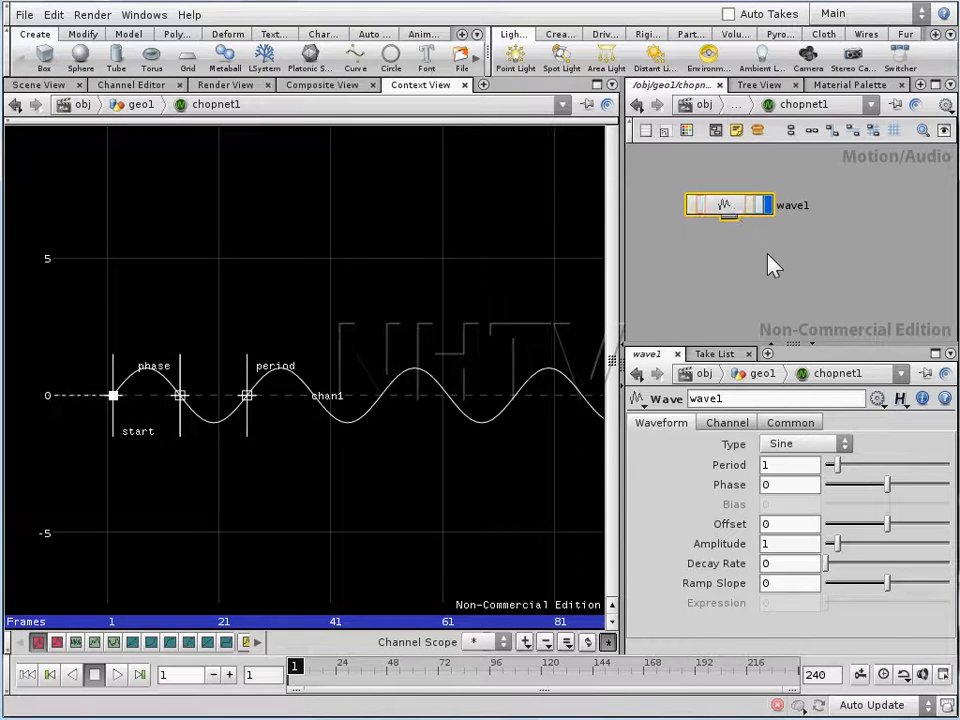
key(ctrl+v)
drag(778, 259, 800, 242)
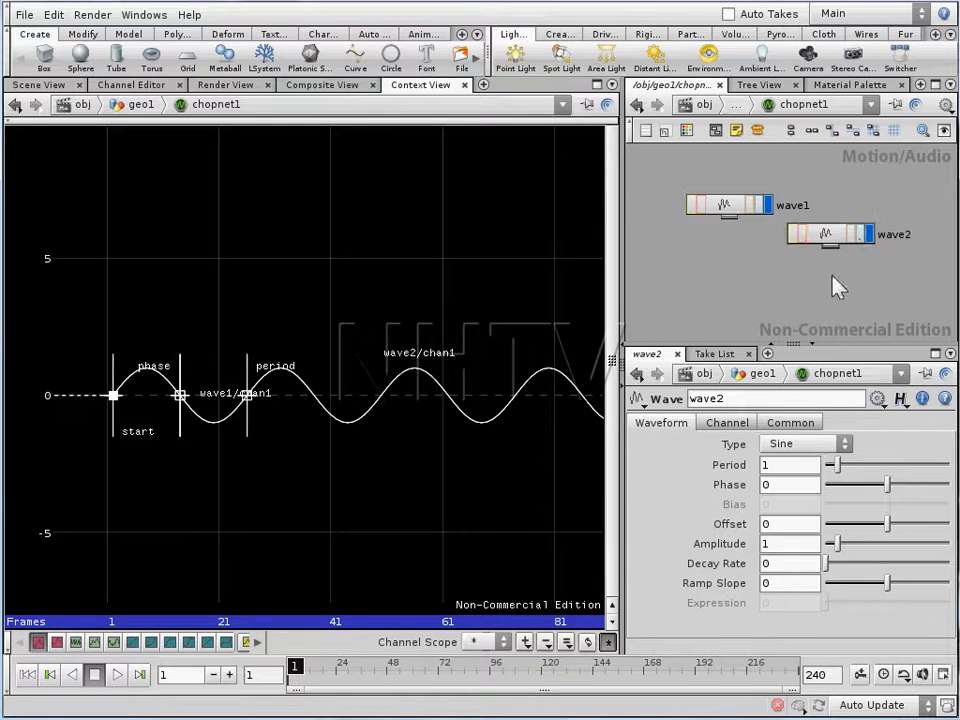
Turn on the display of wave2 only, with wave1's display off, and move wave1 slightly up
click(728, 206)
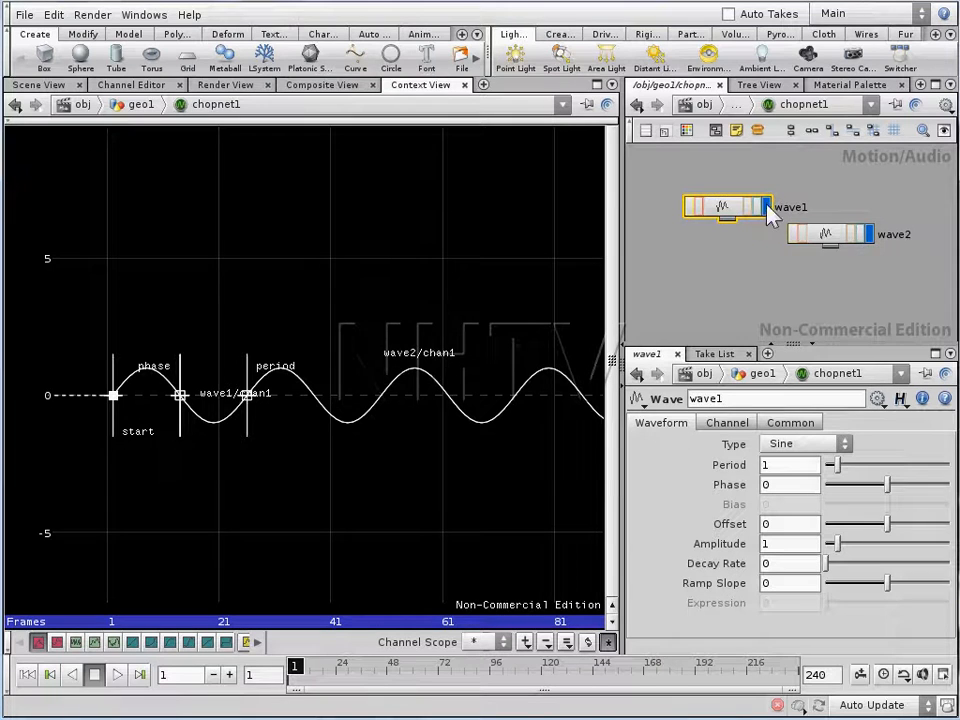
click(867, 236)
click(831, 240)
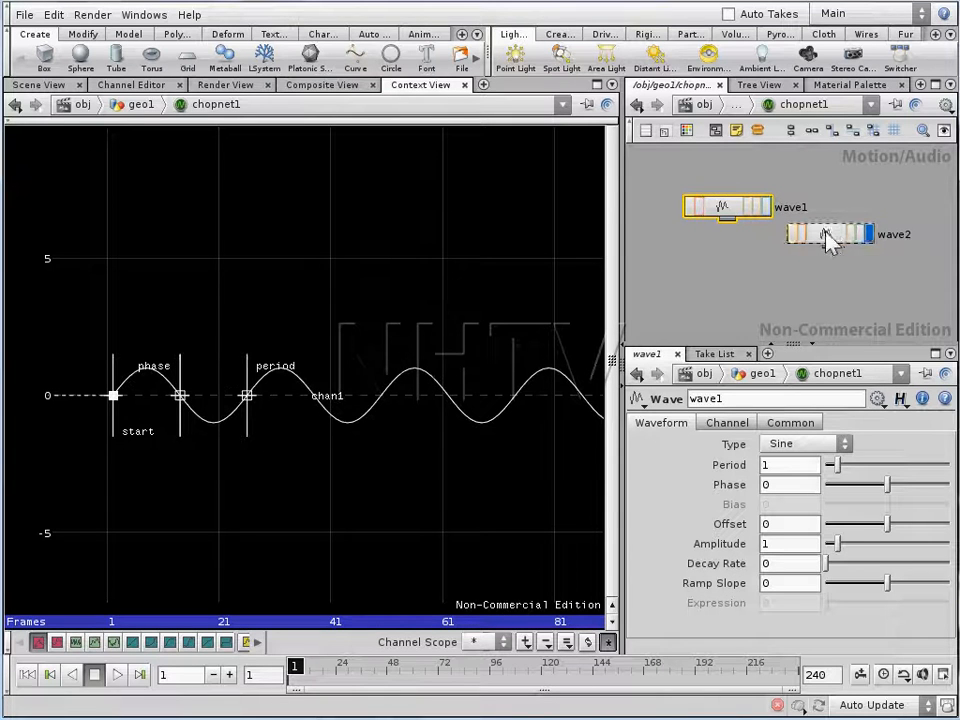
drag(724, 207, 720, 195)
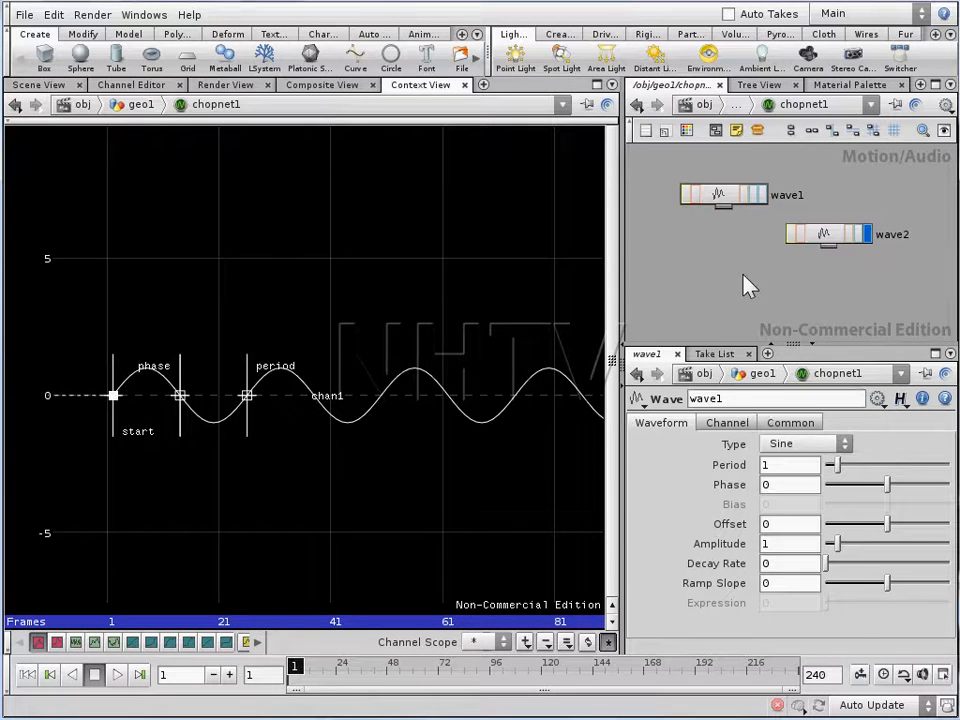
Add a Math node below wave1 and wave2, and move the two waves slightly up to space out the network
key(Tab)
text(Math)
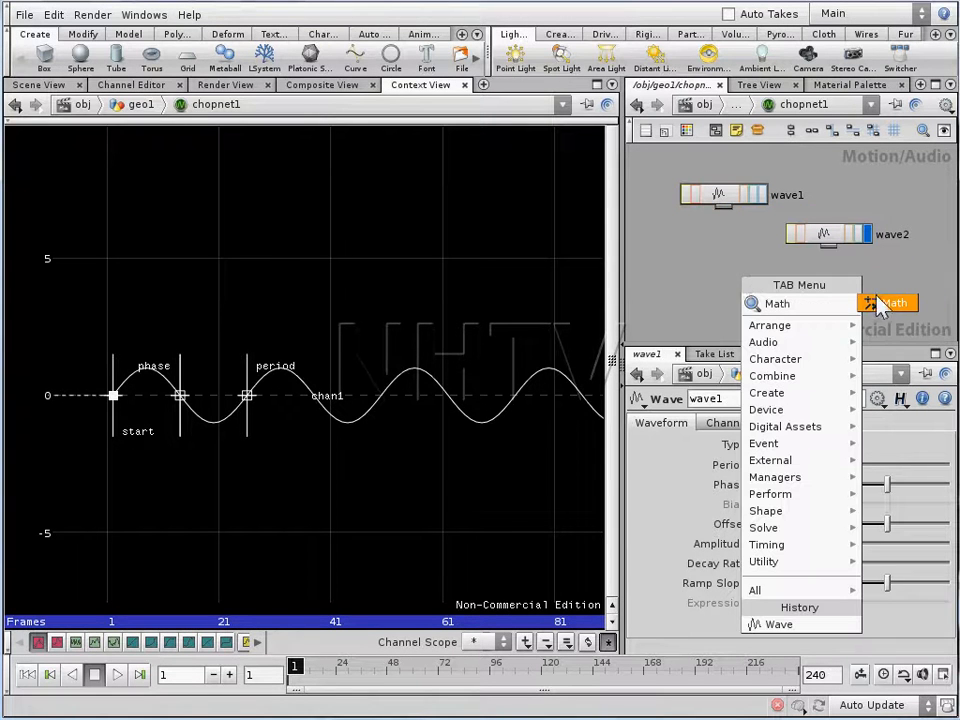
click(880, 303)
click(755, 298)
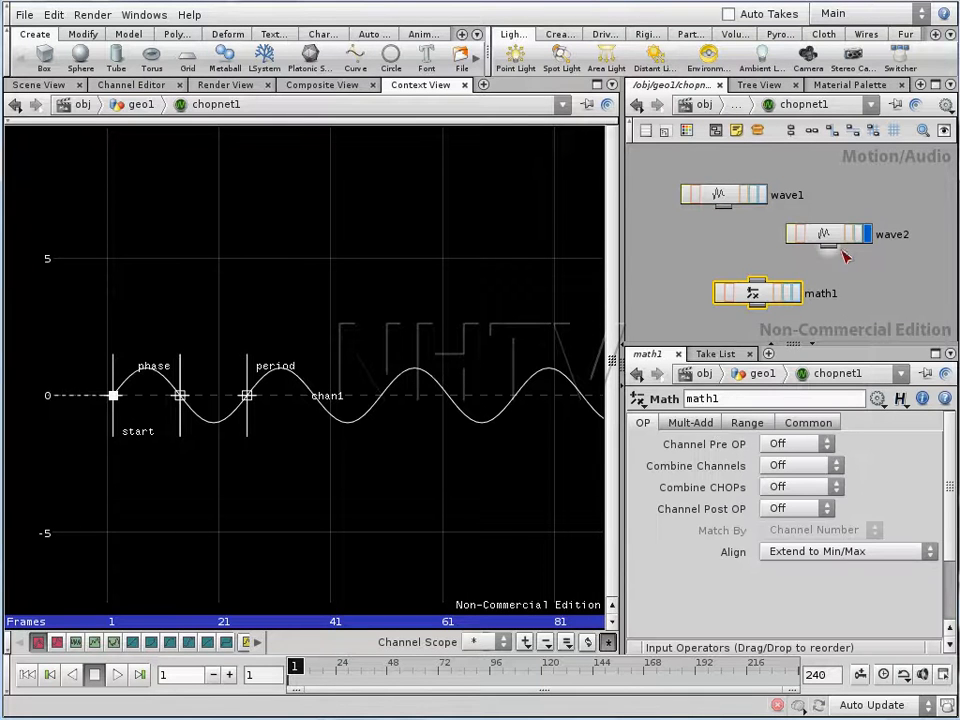
drag(826, 240, 829, 225)
drag(724, 199, 721, 188)
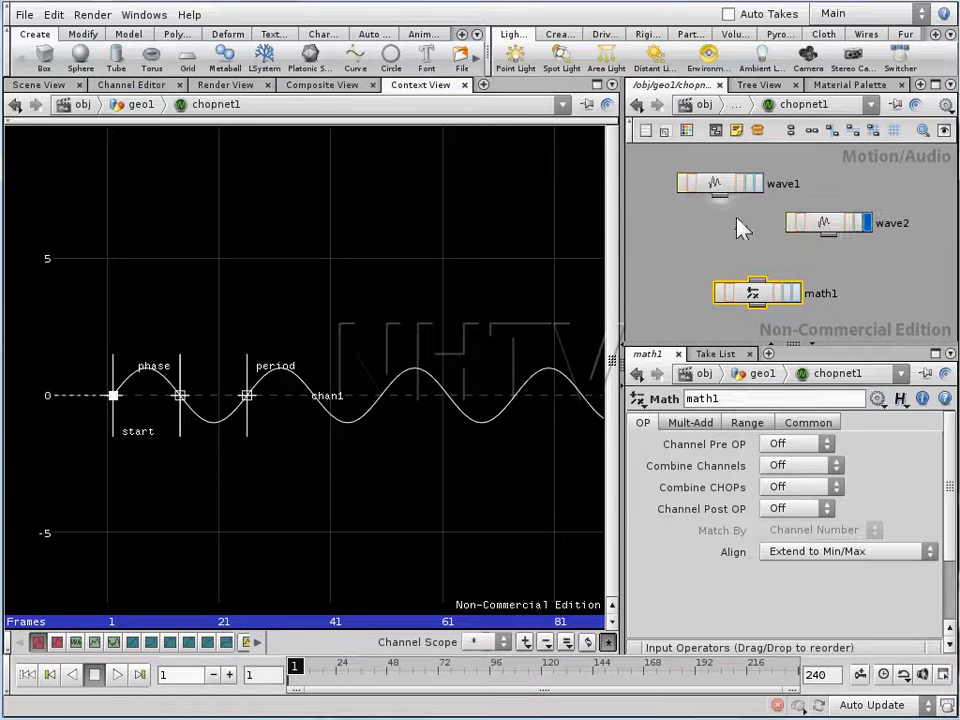
drag(758, 303, 756, 297)
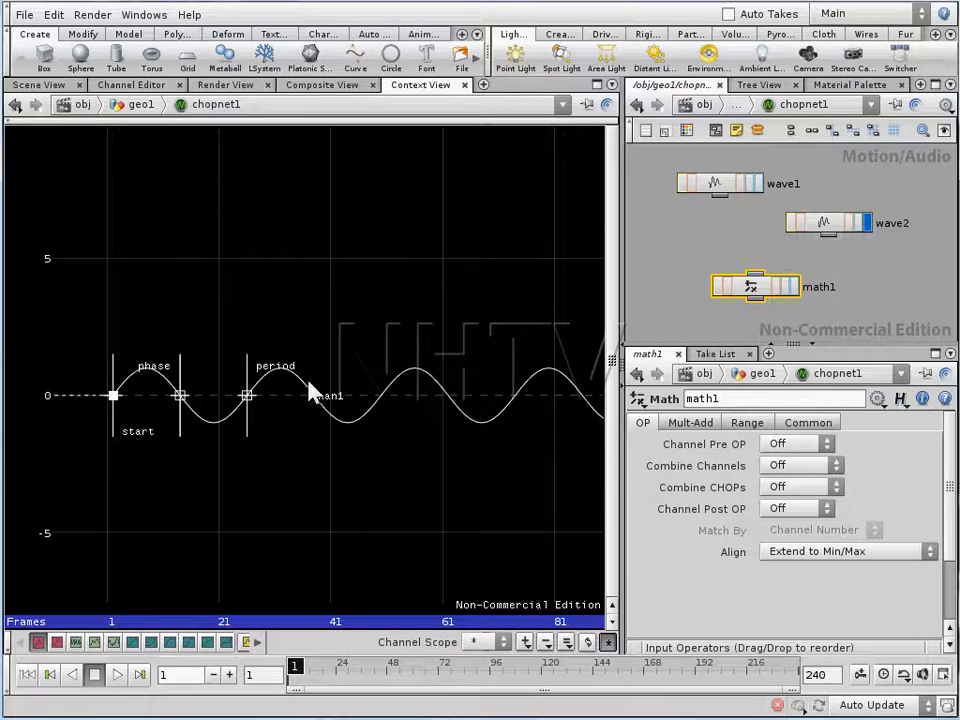
Examine wave2's sine curve in the graph over its whole frame range and full amplitude
right_drag(500, 400, 326, 362)
middle_drag(447, 384, 304, 379)
right_drag(310, 379, 302, 354)
middle_drag(493, 391, 357, 391)
right_drag(358, 392, 285, 255)
middle_drag(323, 418, 341, 374)
right_drag(346, 398, 353, 279)
middle_drag(398, 327, 397, 367)
right_drag(398, 366, 446, 330)
middle_drag(427, 349, 404, 356)
right_drag(421, 364, 396, 358)
mouse_move(404, 358)
middle_down()
mouse_move(432, 354)
mouse_move(387, 357)
middle_up()
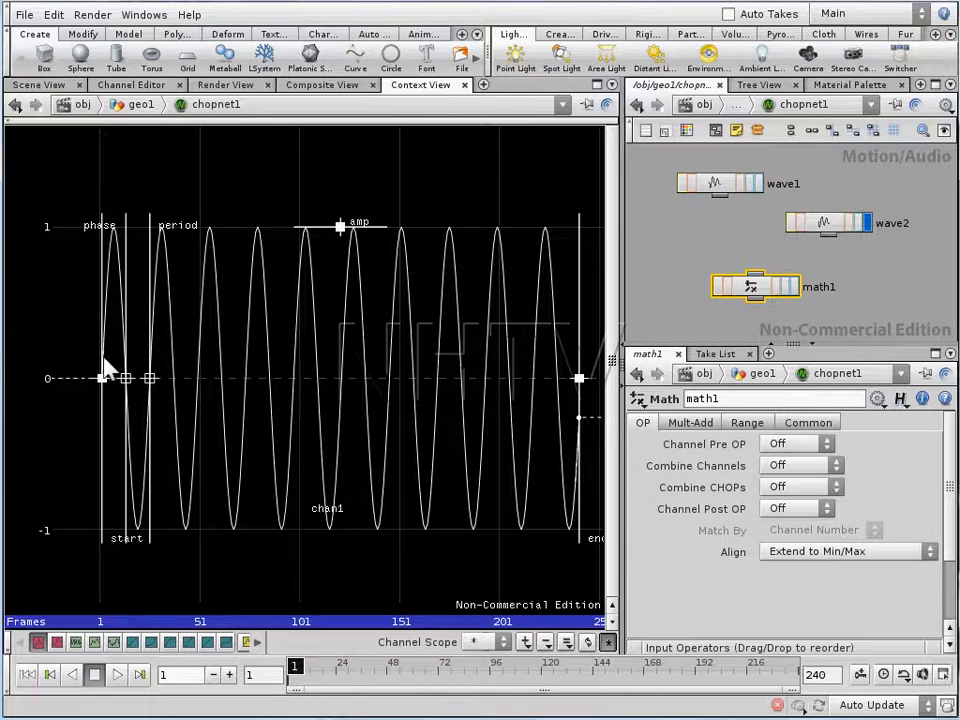
Connect the outputs of wave1 and wave2 to the input of math1, with math1 placed slightly lower between them
drag(754, 290, 744, 298)
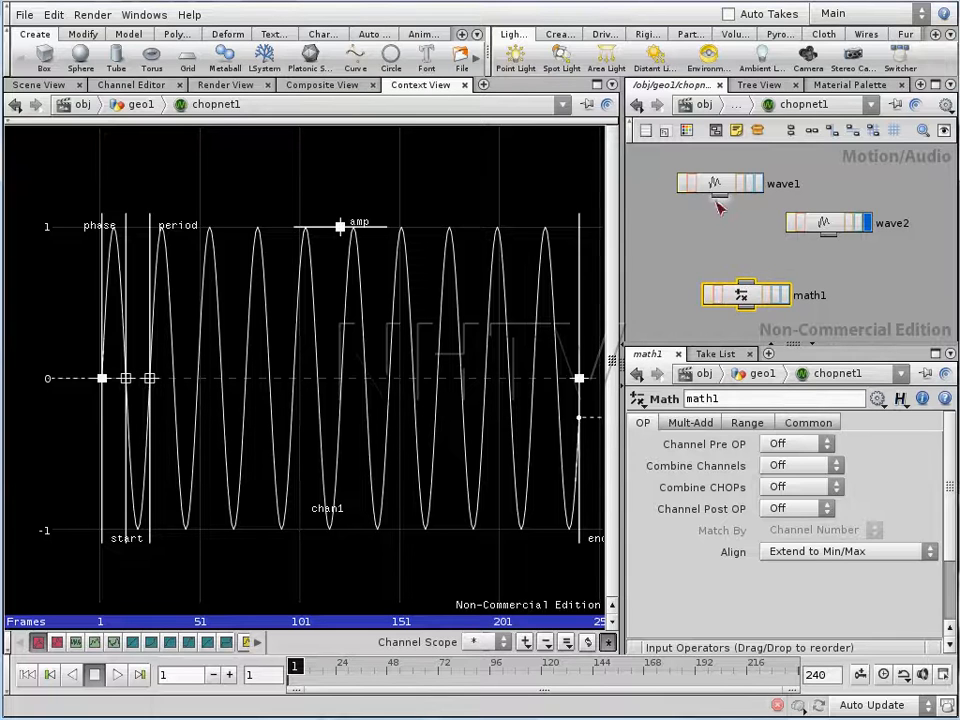
click(749, 280)
click(831, 238)
click(751, 279)
click(826, 226)
click(740, 184)
click(824, 222)
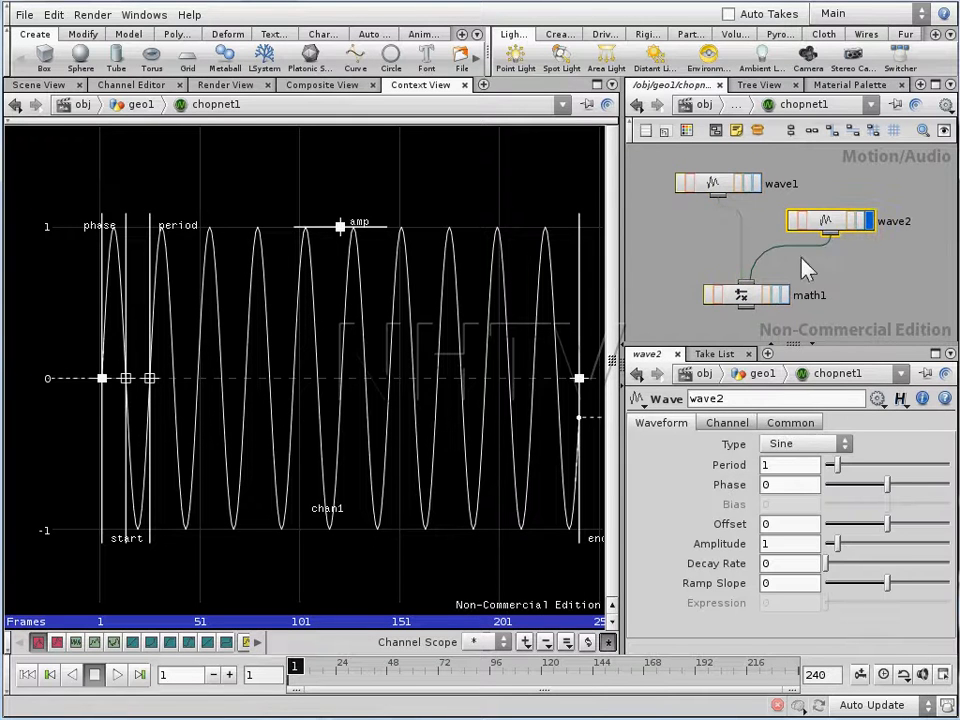
click(746, 290)
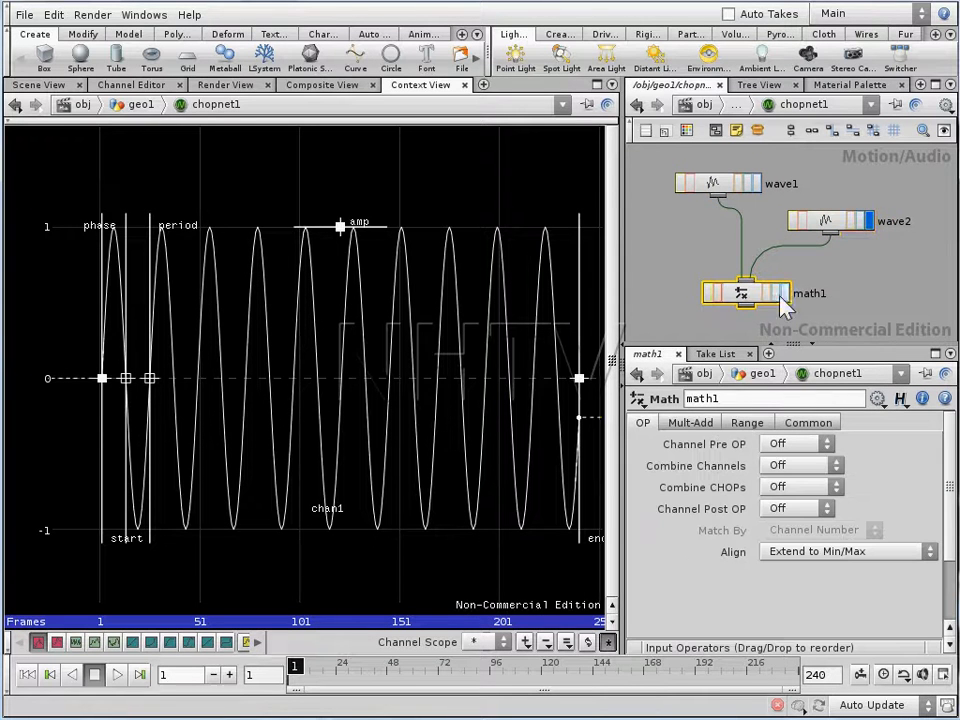
Display math1 and set its Combine CHOPs option to Add, with the whole summed curve fitted in the graph
click(805, 488)
click(803, 491)
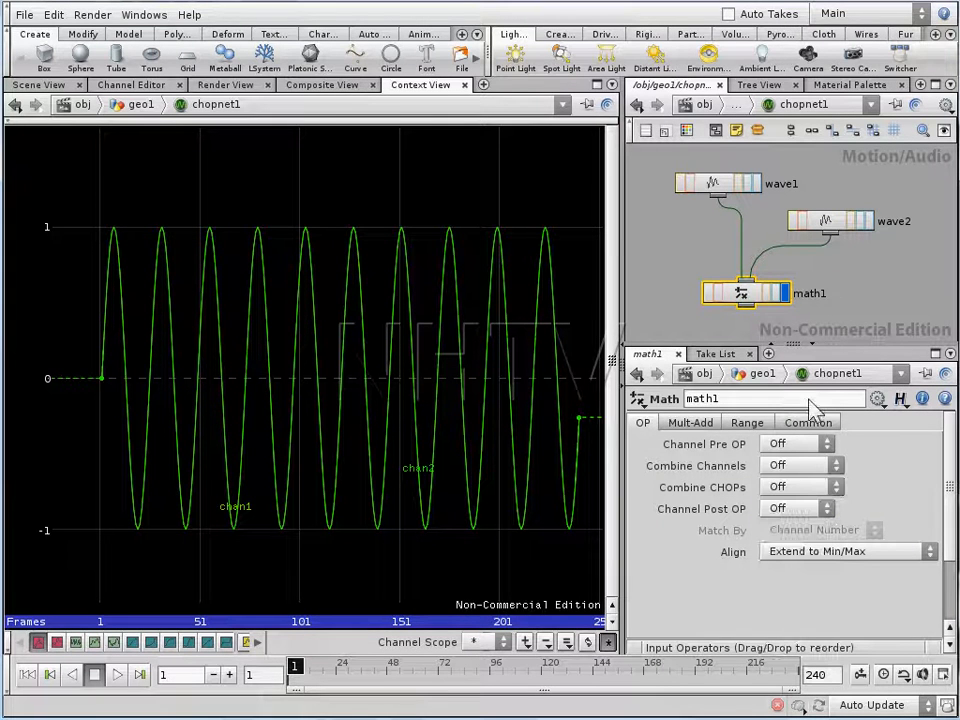
drag(730, 190, 729, 186)
click(828, 226)
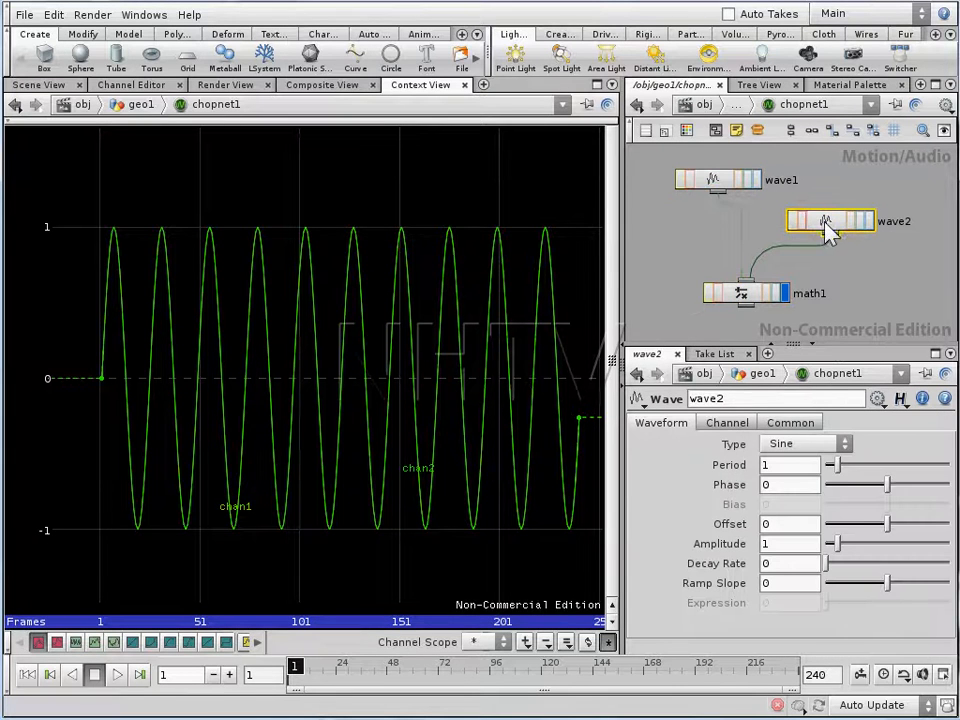
click(752, 296)
click(803, 488)
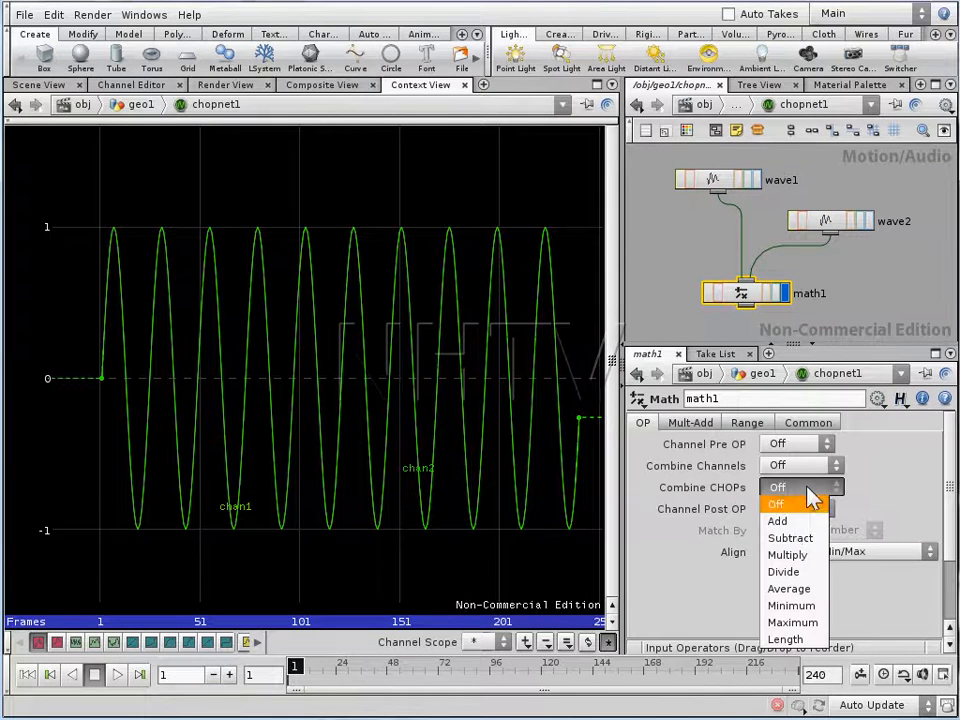
click(800, 519)
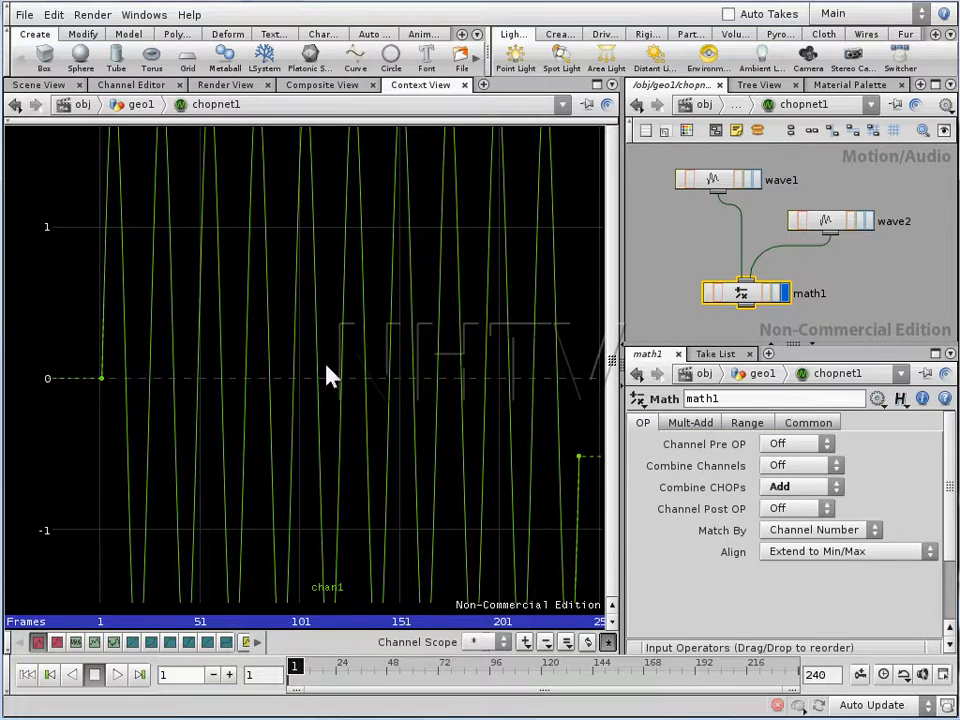
middle_drag(336, 330, 332, 345)
right_drag(332, 345, 321, 454)
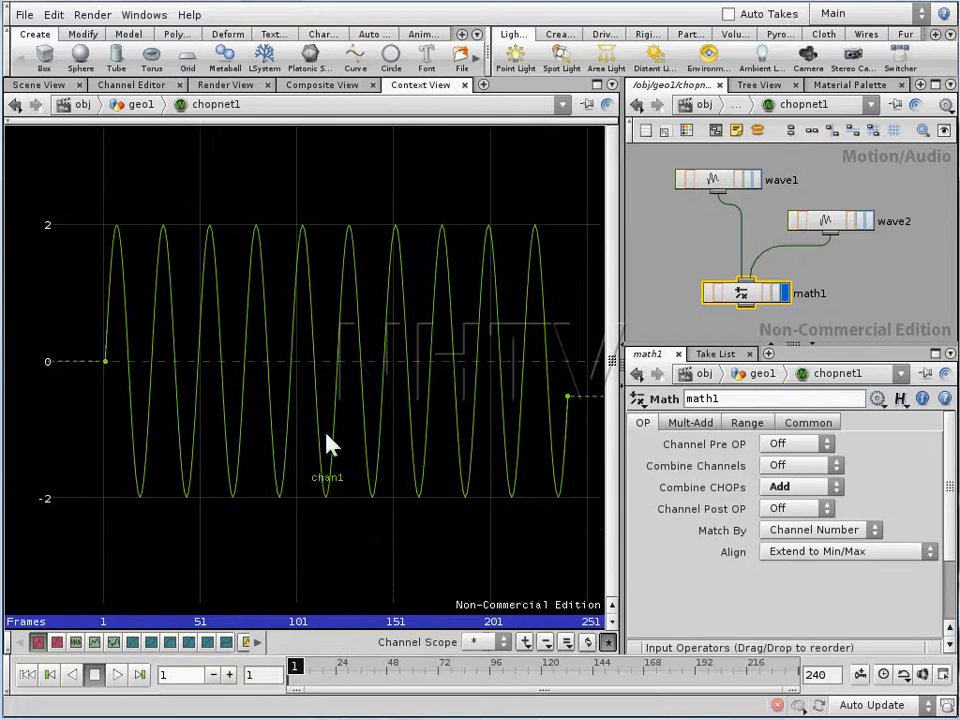
middle_drag(328, 436, 335, 451)
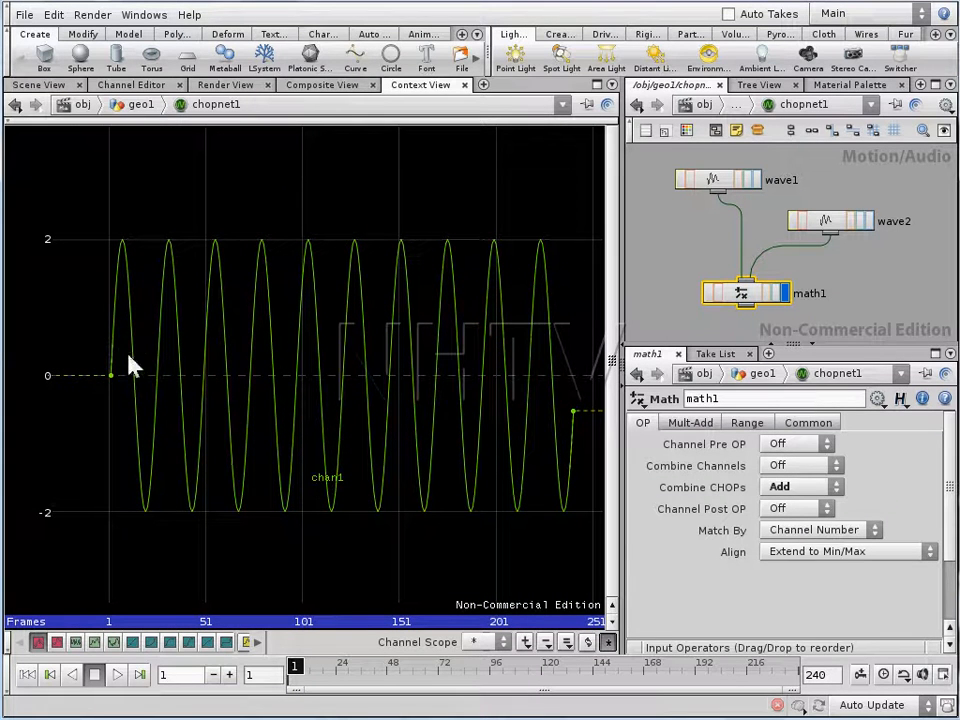
Compare the individual curves of wave2 and wave1 with the combined math1 curve by displaying each in turn
click(869, 221)
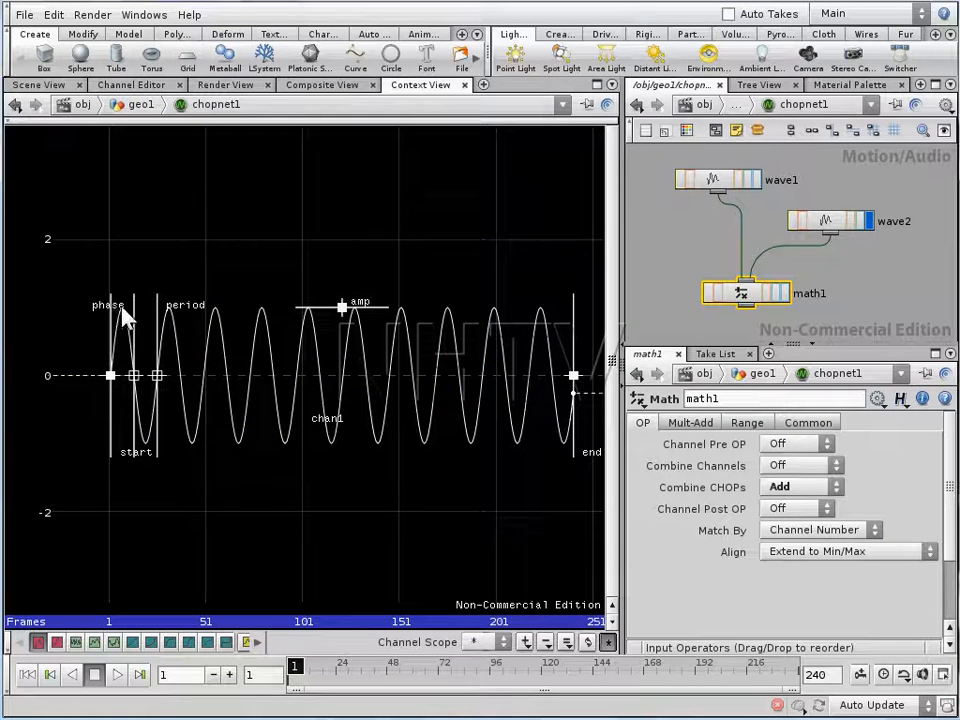
click(757, 180)
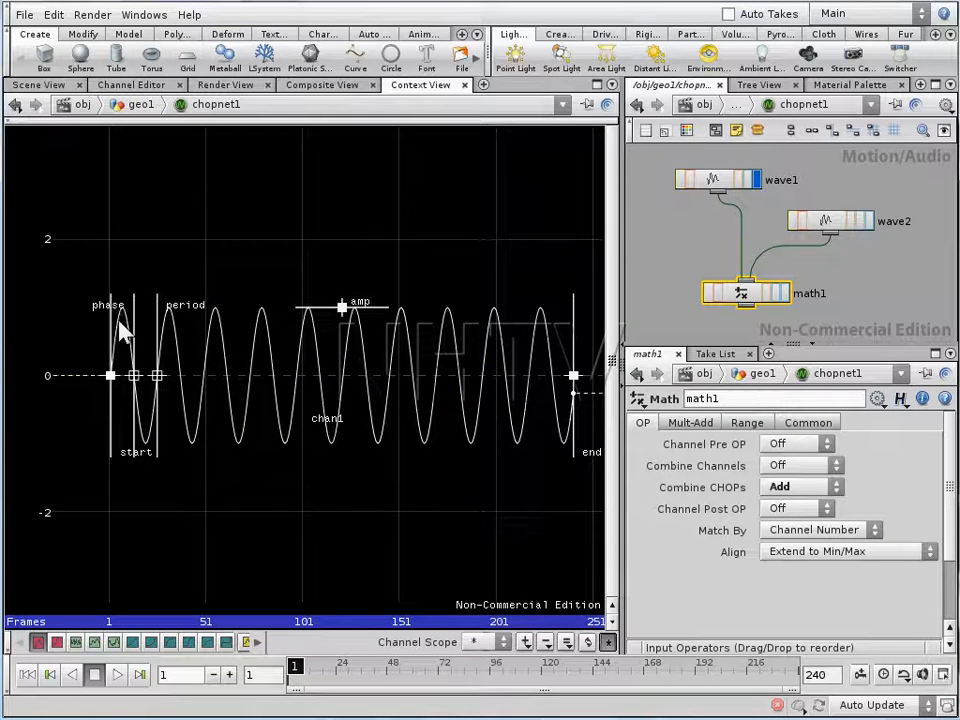
click(783, 293)
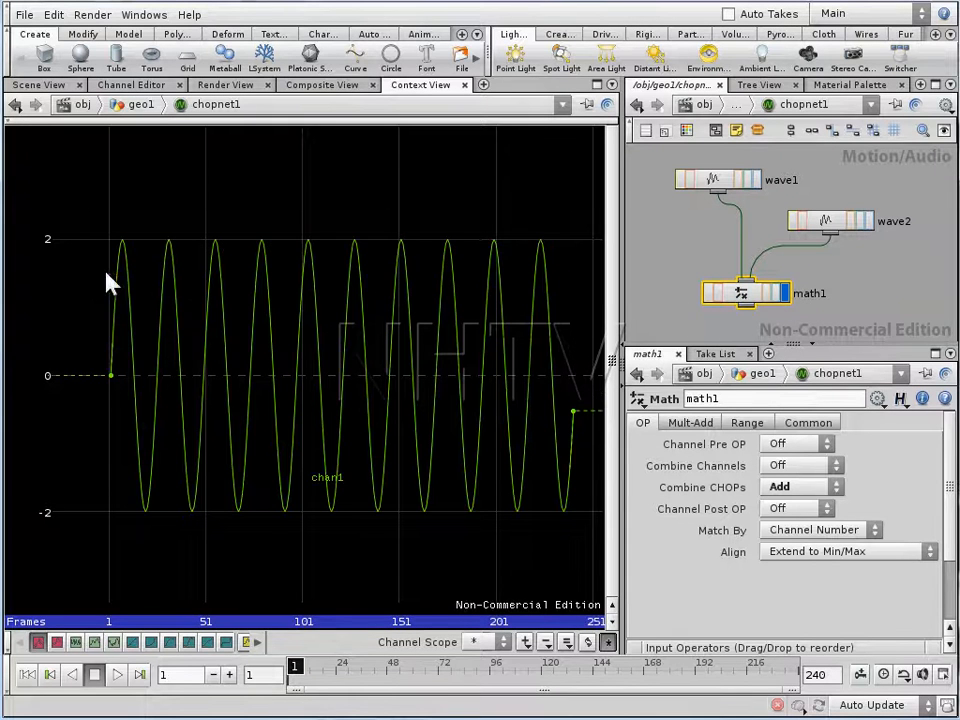
click(828, 221)
click(745, 294)
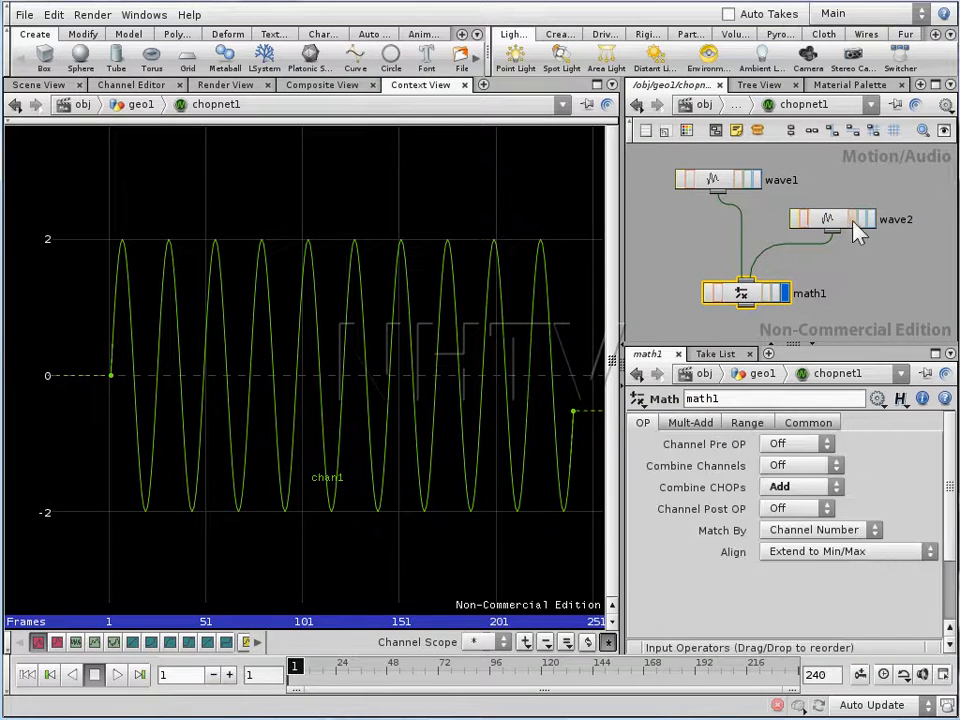
Set wave2's period to 2 while viewing its own curve, and return the display to math1
click(871, 219)
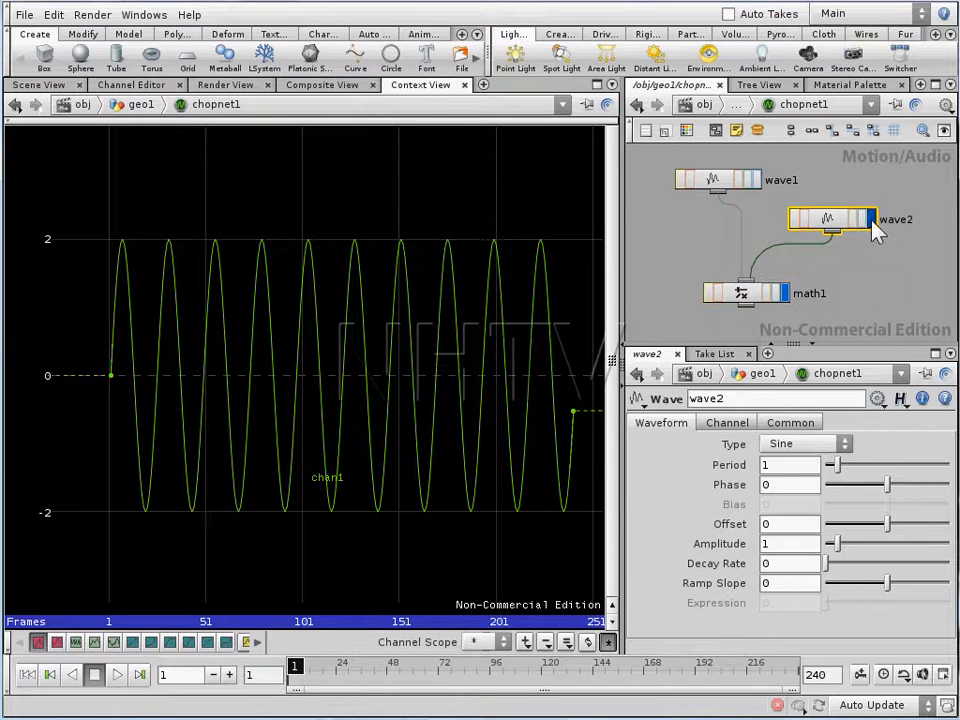
click(789, 466)
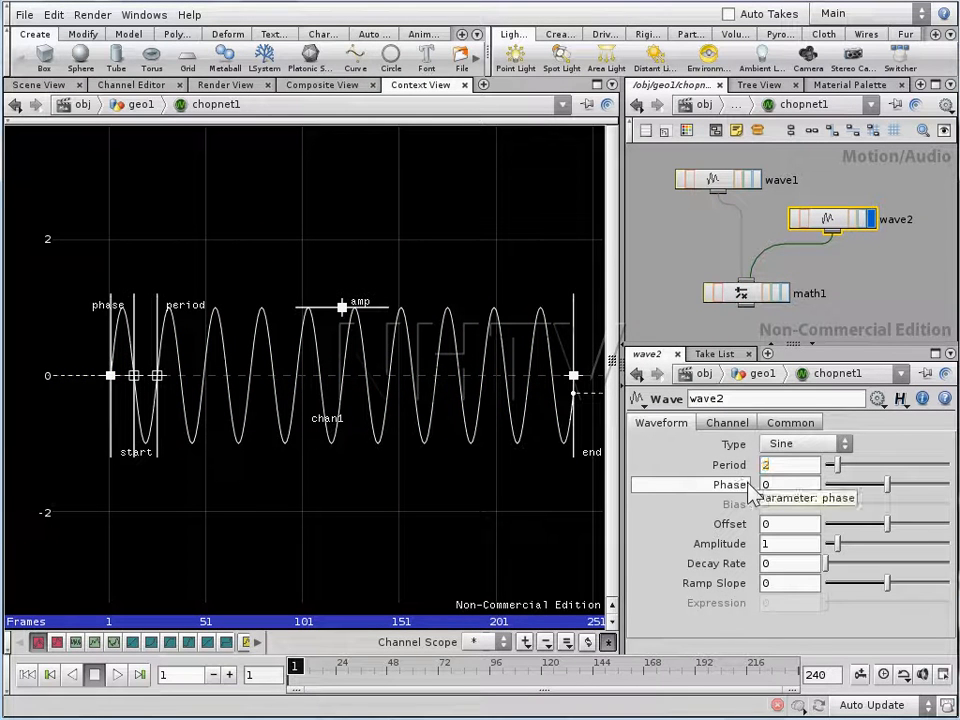
key(Return)
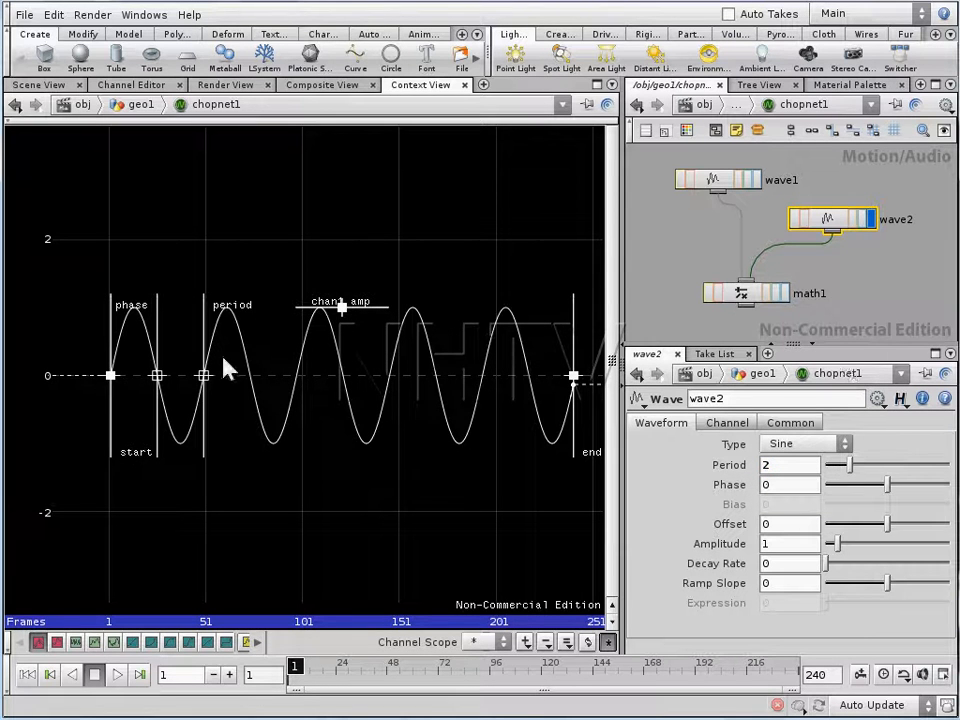
click(786, 295)
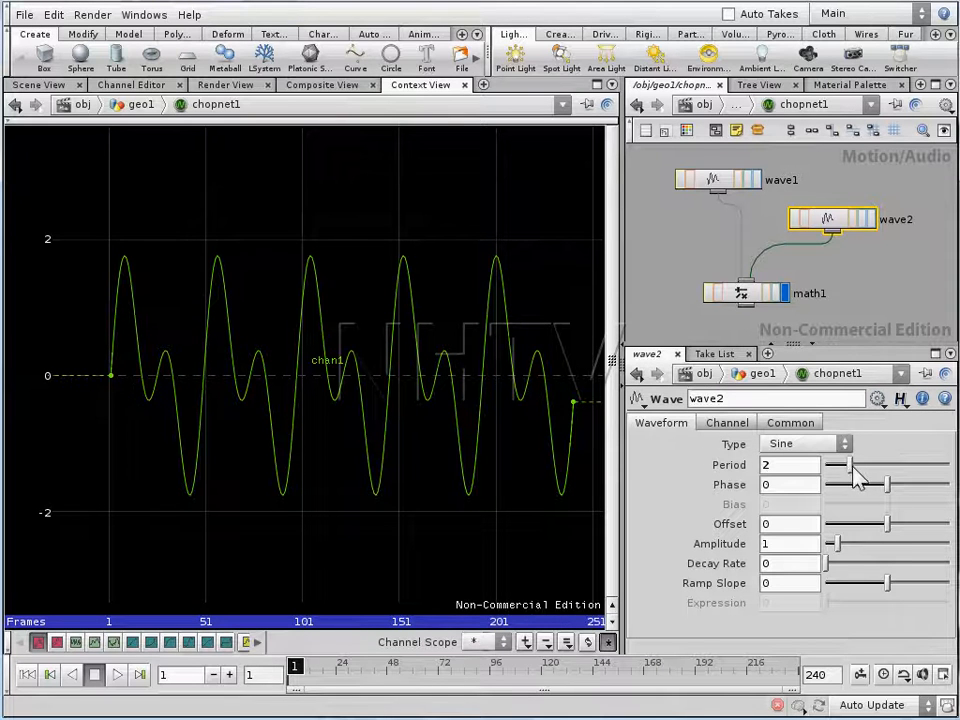
Try a wave2 period of about 2.61, and set the period to exactly 3
drag(850, 466, 861, 466)
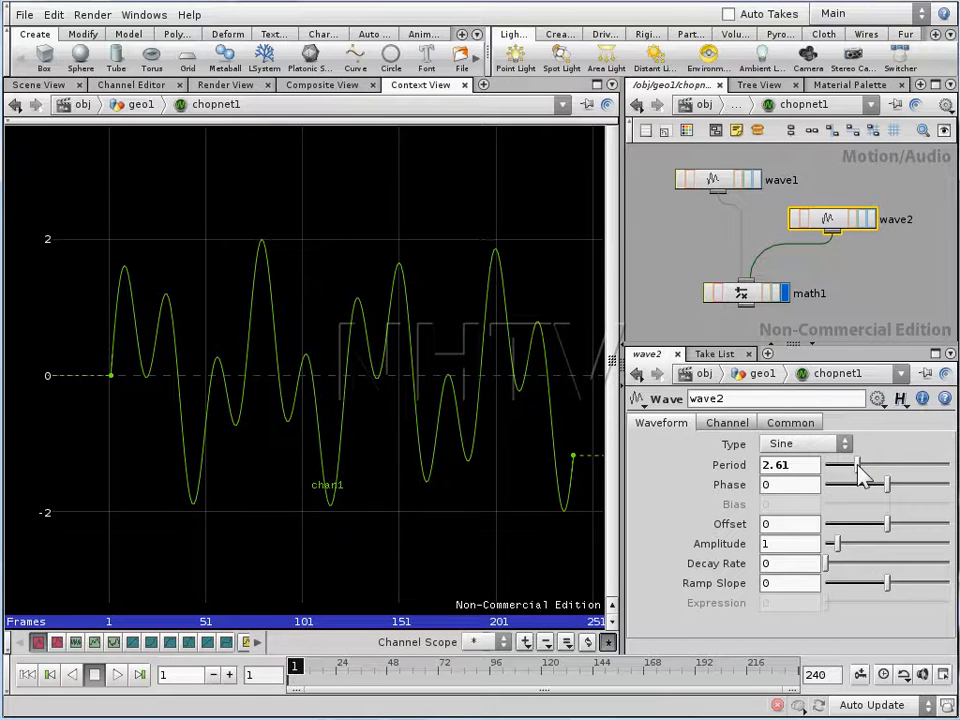
drag(795, 466, 694, 462)
text(3)
key(Return)
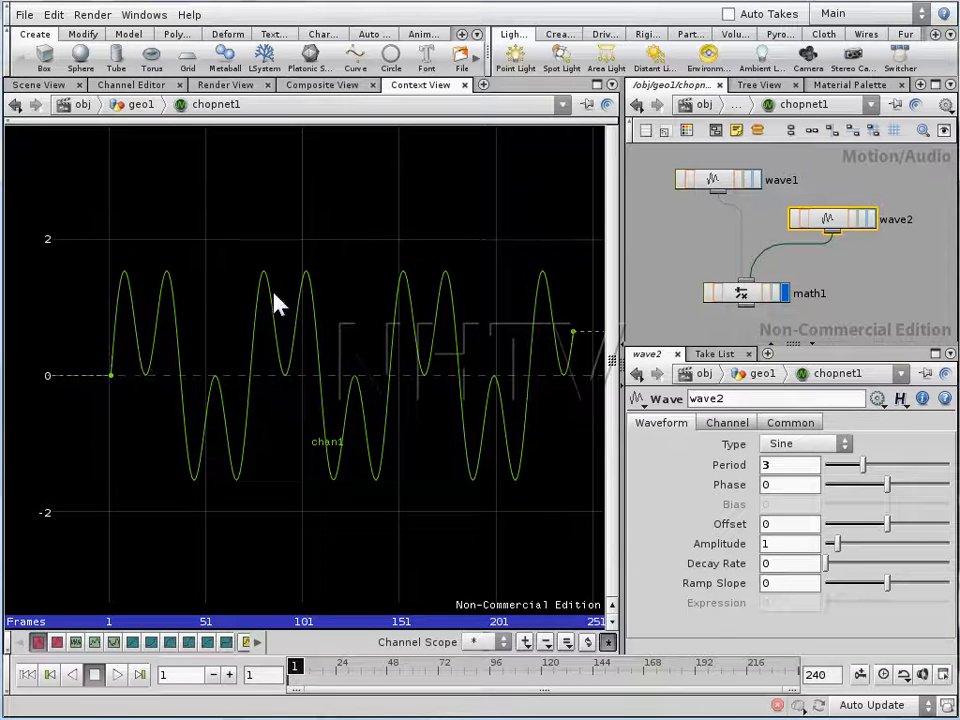
Display wave2 and wave1 together in the graph, with math1's display off, and enlarge their overlapping curves
click(870, 220)
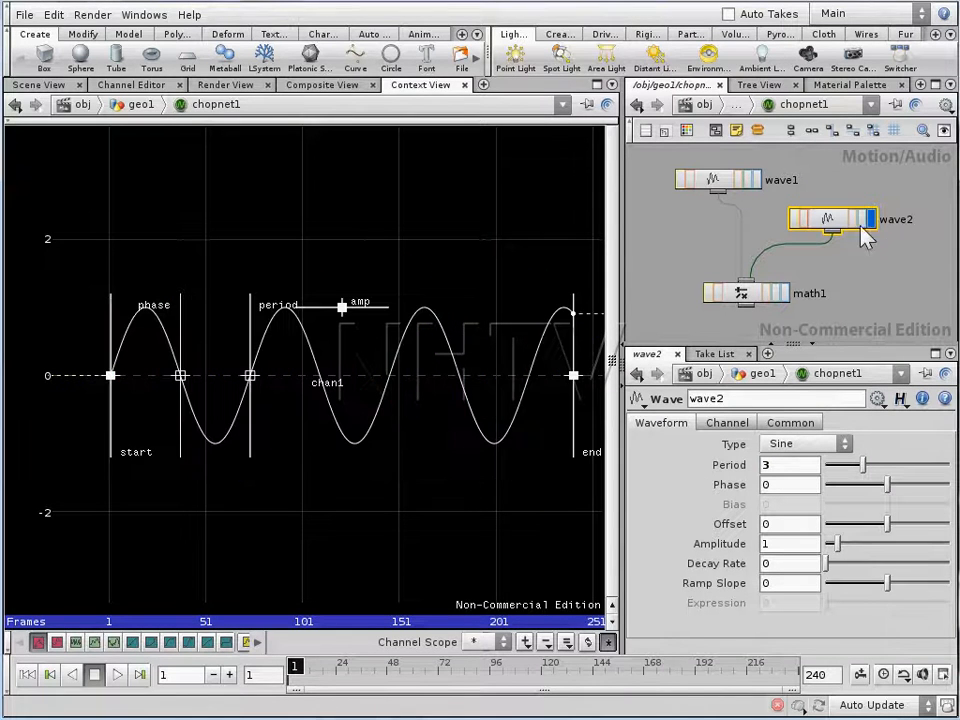
click(757, 181)
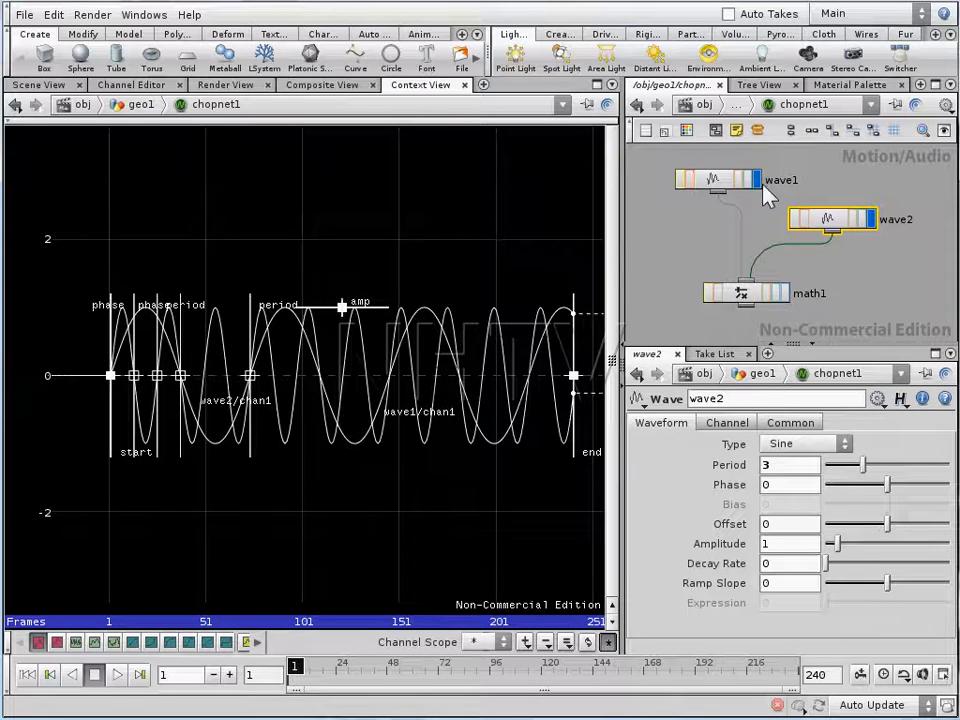
middle_drag(238, 362, 264, 372)
right_drag(238, 388, 347, 252)
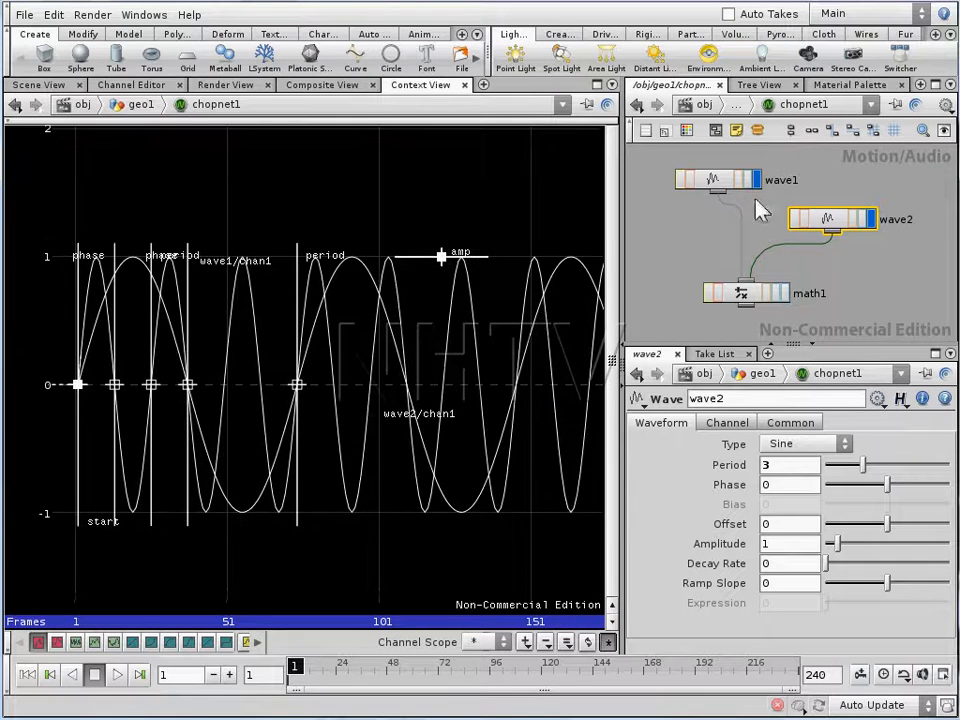
Change wave1's graph color to cyan and set its graph color step to 0.035
click(716, 181)
click(790, 423)
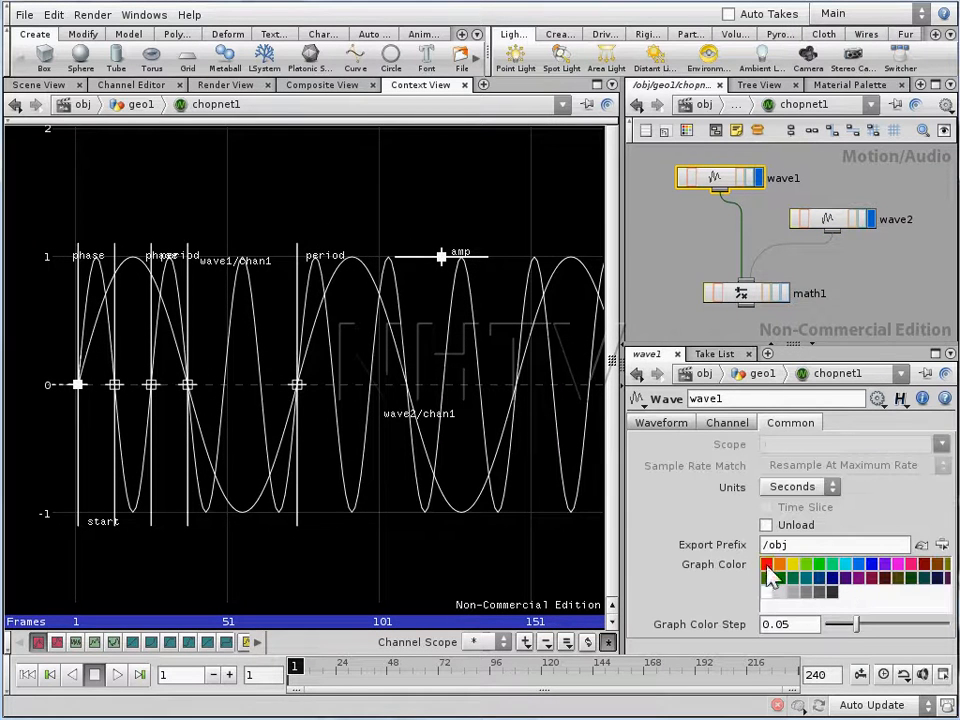
click(858, 630)
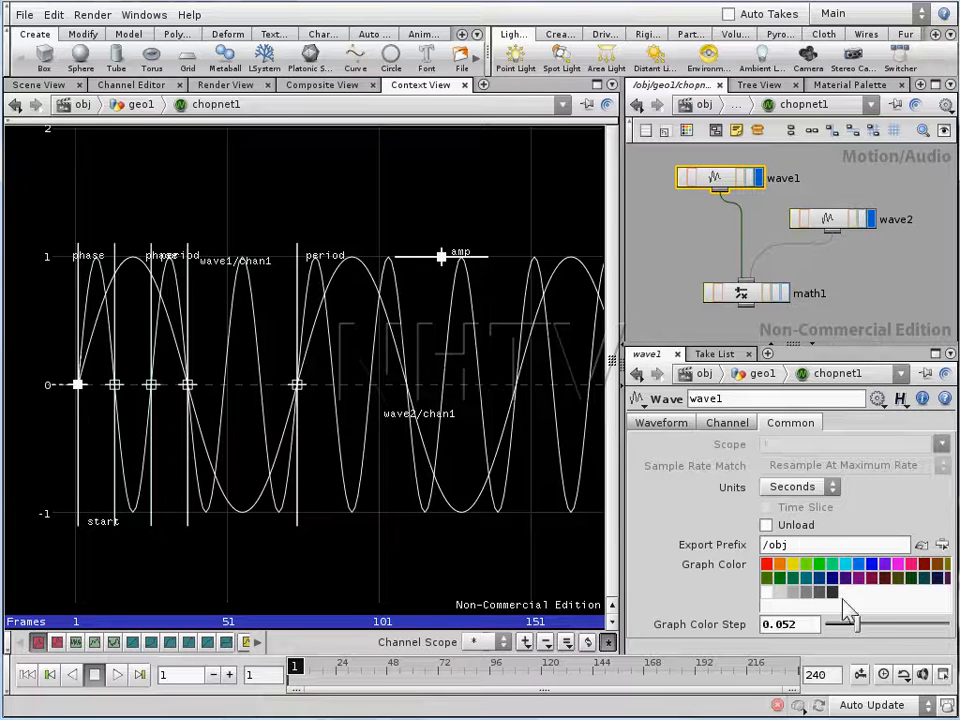
click(767, 526)
click(767, 526)
drag(857, 623, 845, 625)
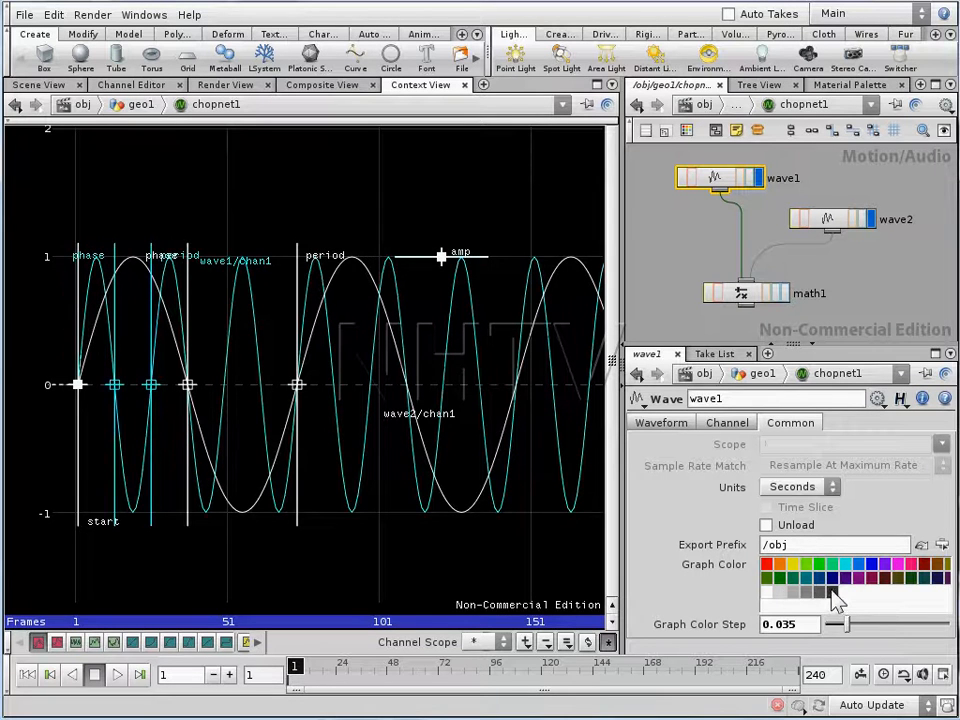
Change wave2's graph color to cyan and set its graph color step to 0.052
click(832, 219)
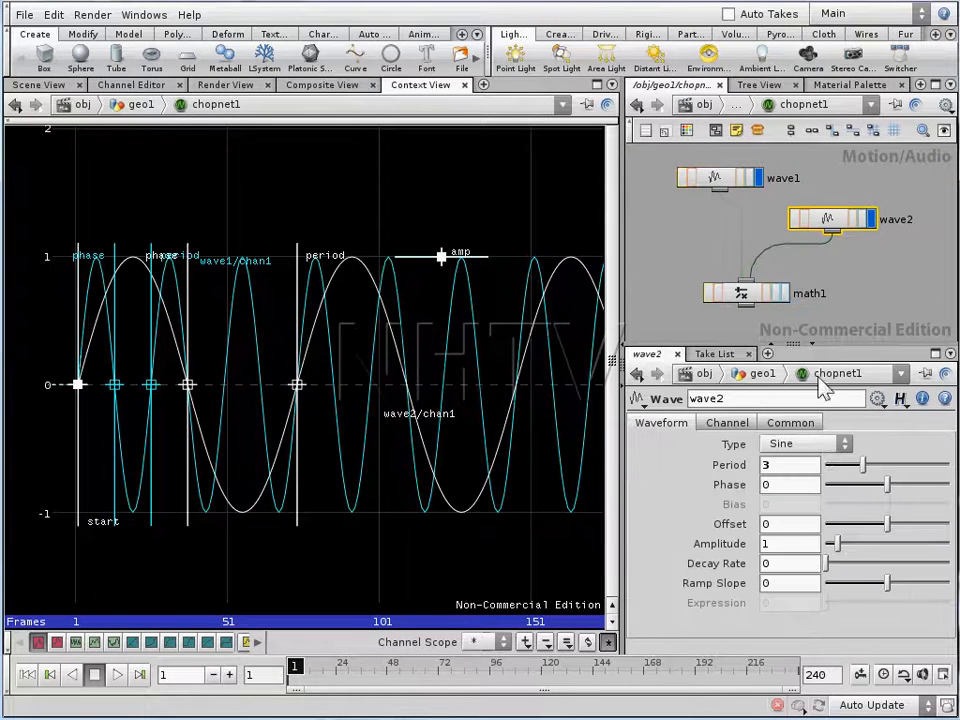
click(790, 422)
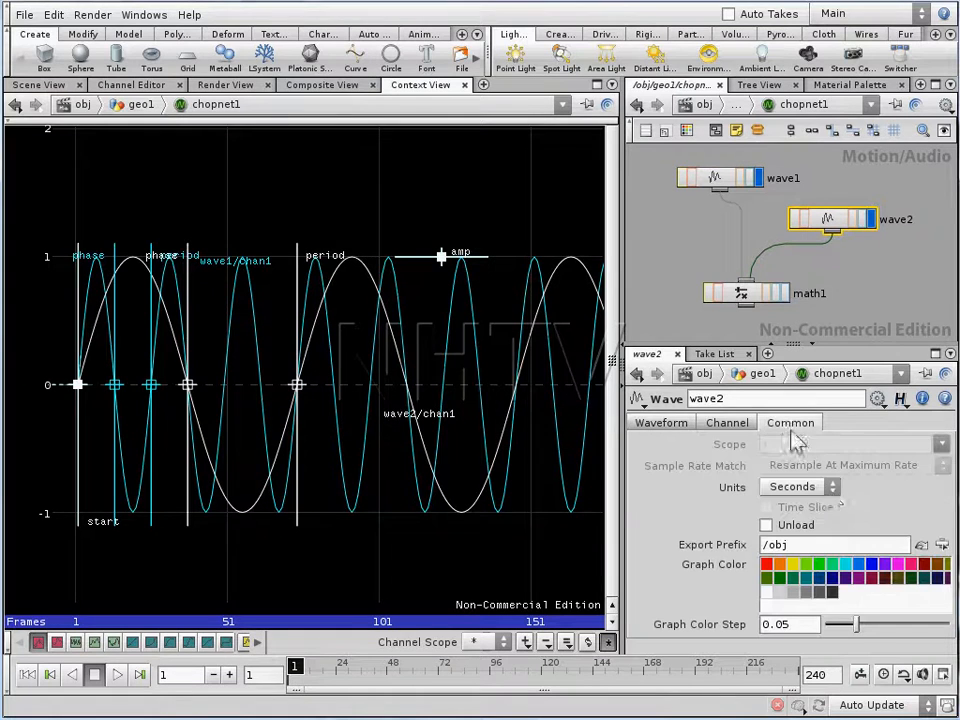
click(835, 593)
drag(858, 632, 858, 625)
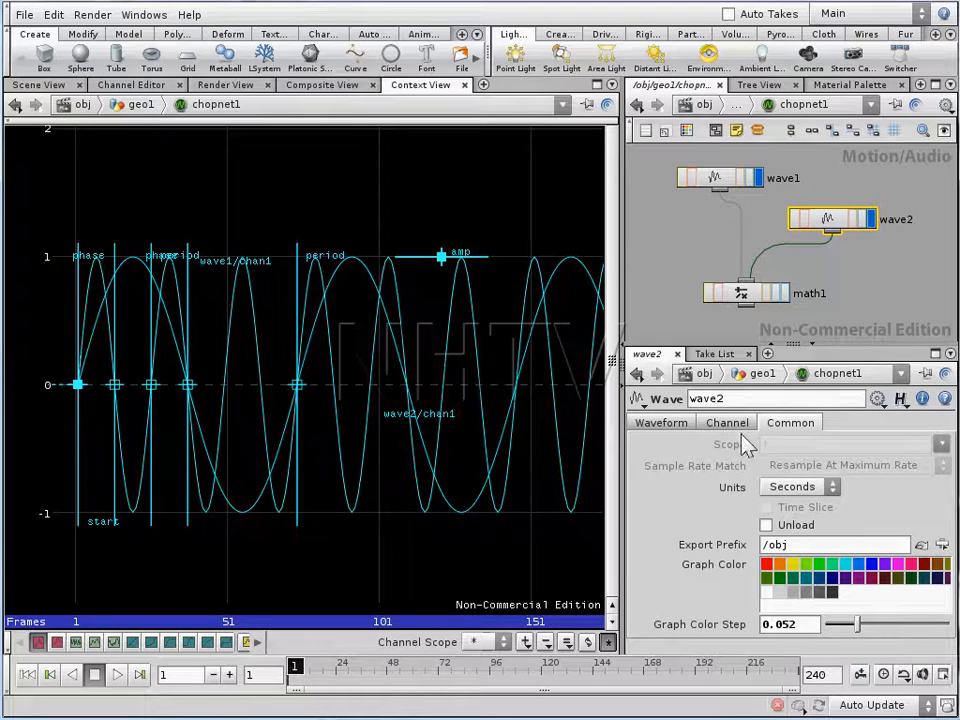
mouse_move(318, 362)
middle_down()
mouse_move(294, 349)
mouse_move(326, 377)
mouse_move(330, 364)
mouse_move(316, 365)
middle_up()
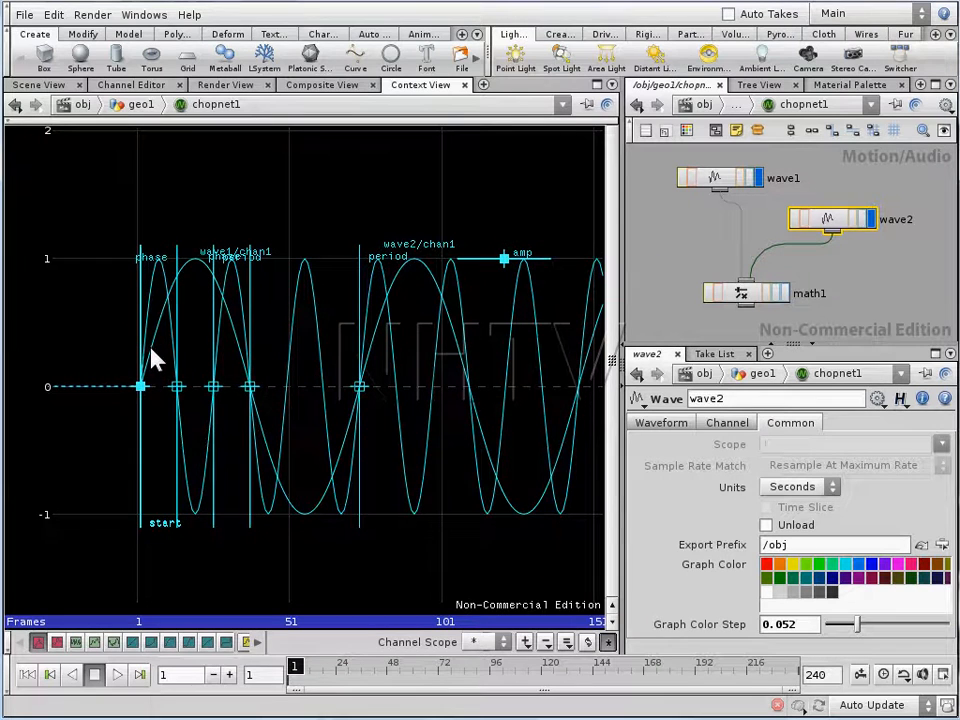
middle_drag(307, 345, 253, 333)
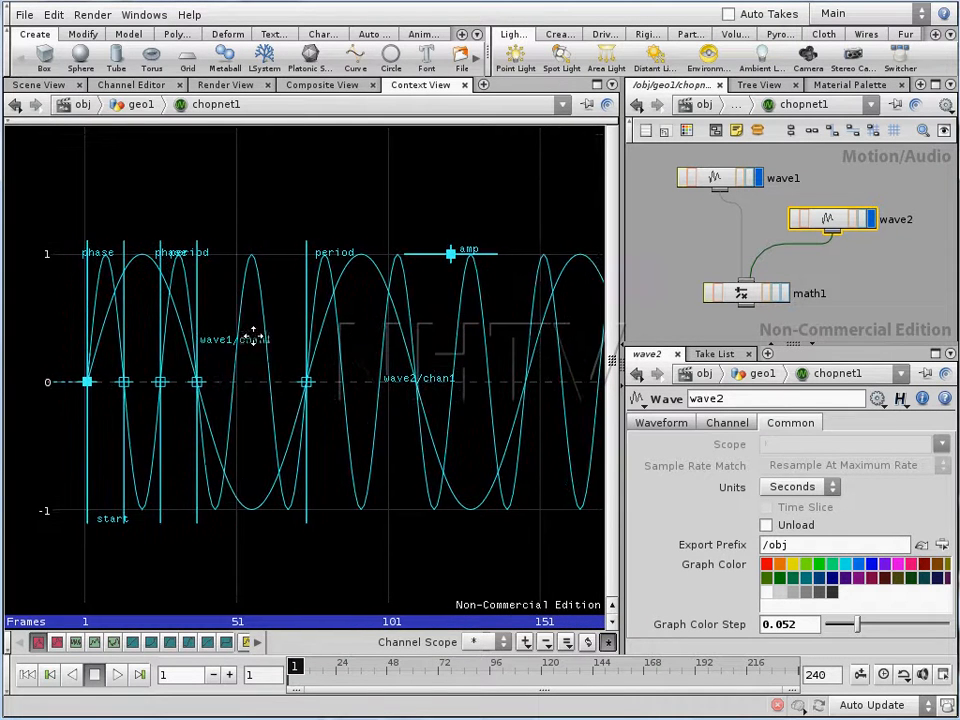
Display only math1 in the graph and set its Combine CHOPs to Subtract
middle_drag(317, 369, 313, 360)
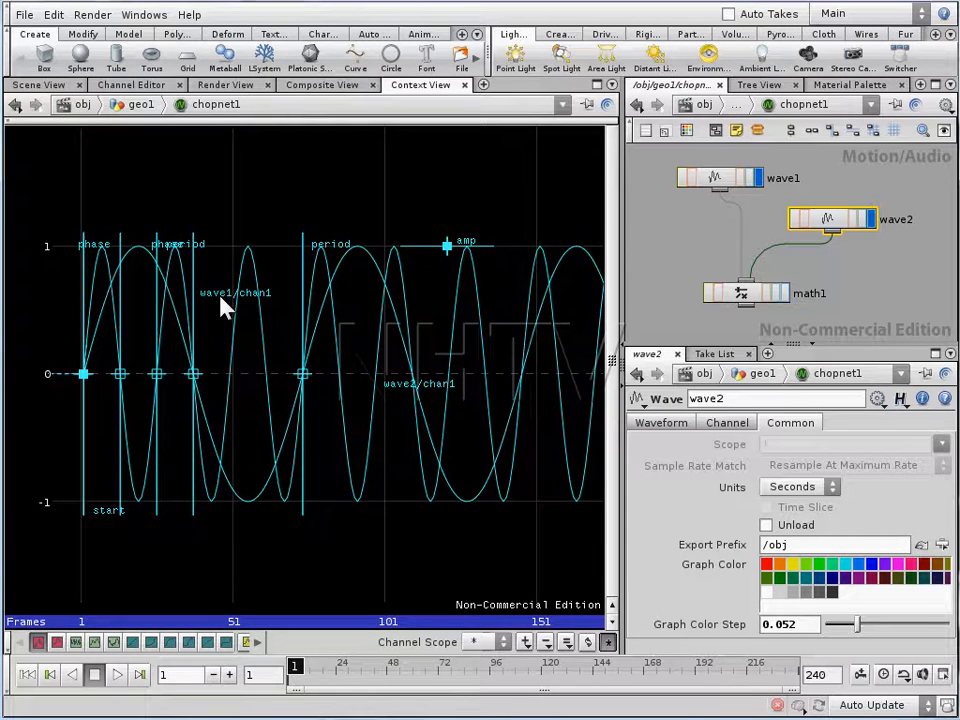
middle_drag(332, 392, 420, 385)
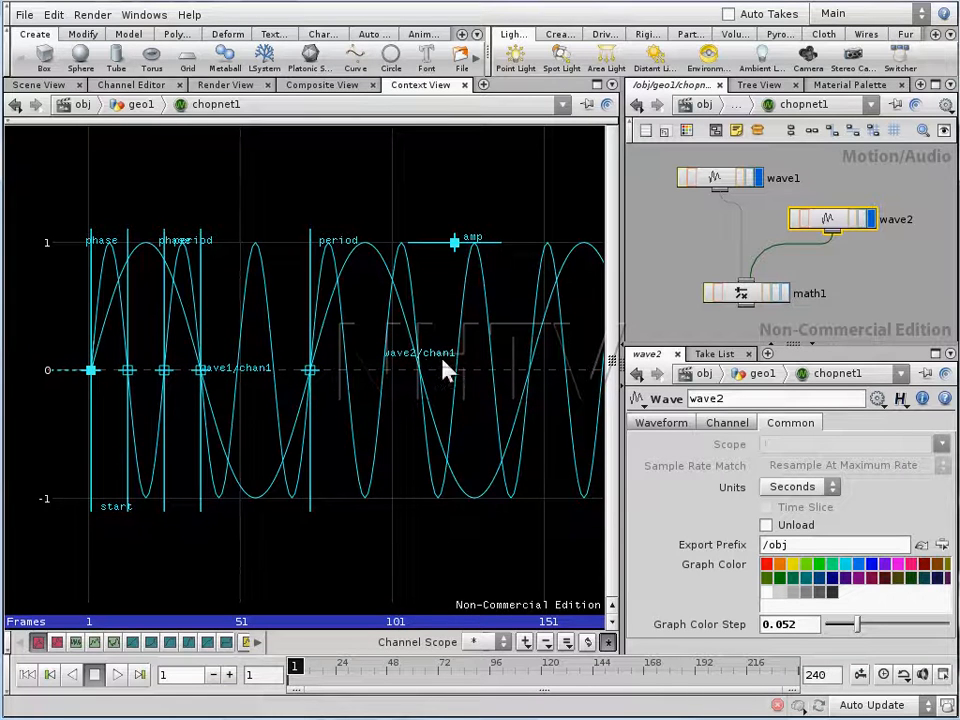
middle_drag(323, 390, 401, 374)
click(782, 292)
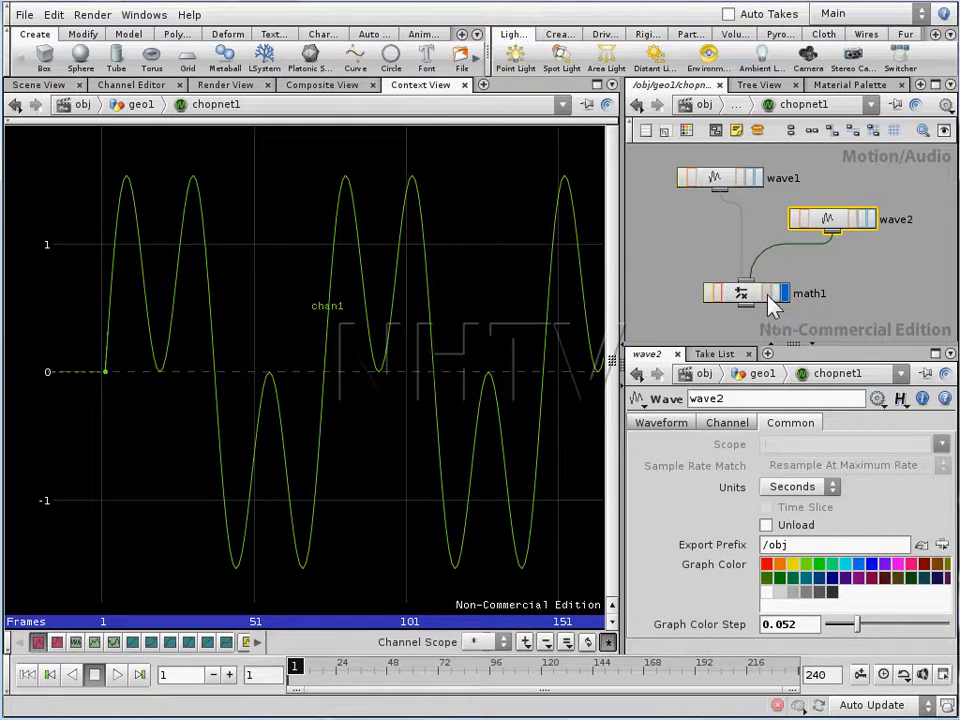
click(758, 296)
click(792, 487)
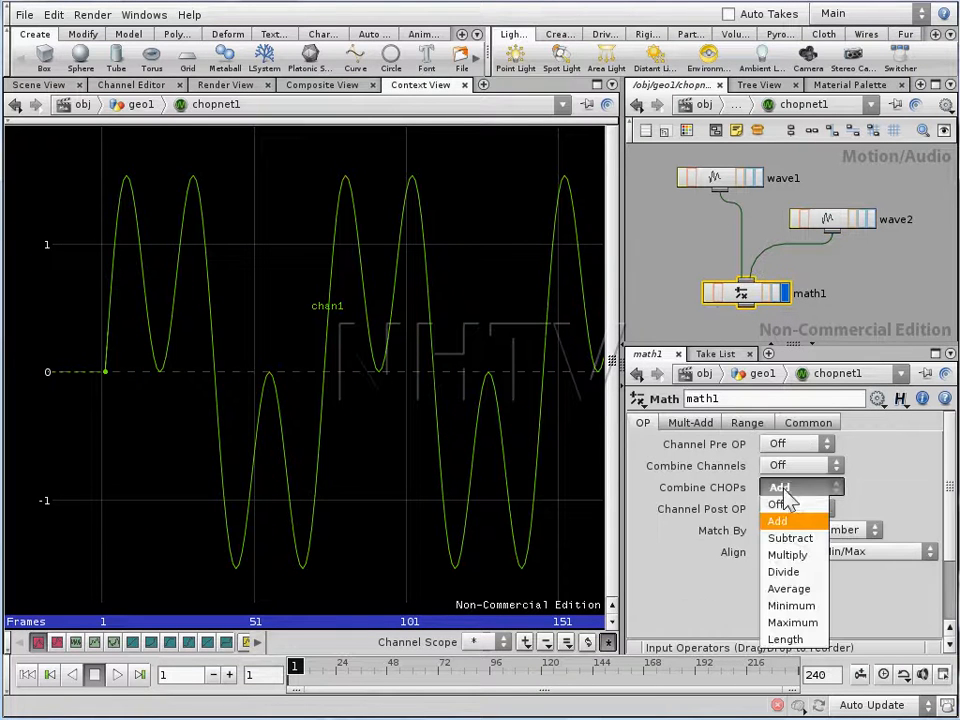
click(812, 540)
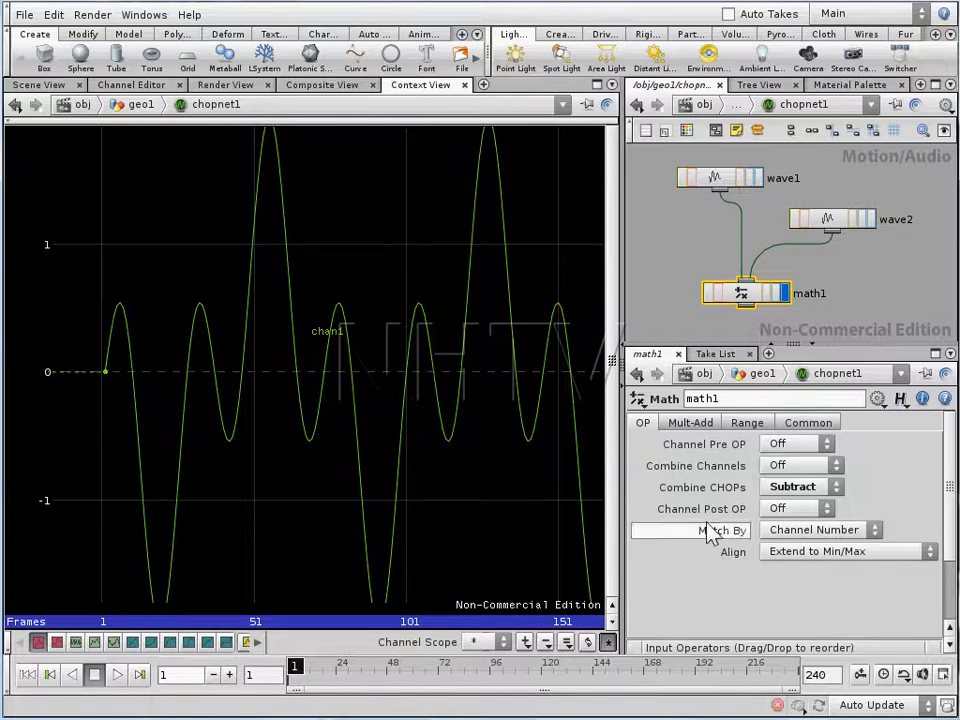
right_drag(343, 370, 339, 506)
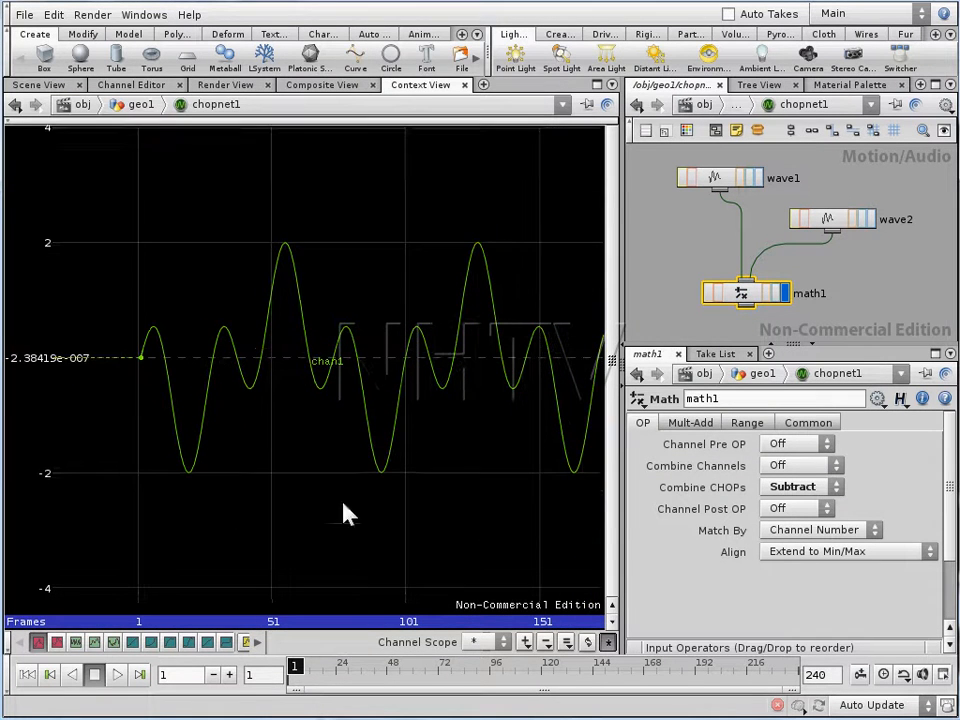
Display wave2, wave1 and math1 together in the graph and examine how the subtracted curve relates to both waves
click(871, 220)
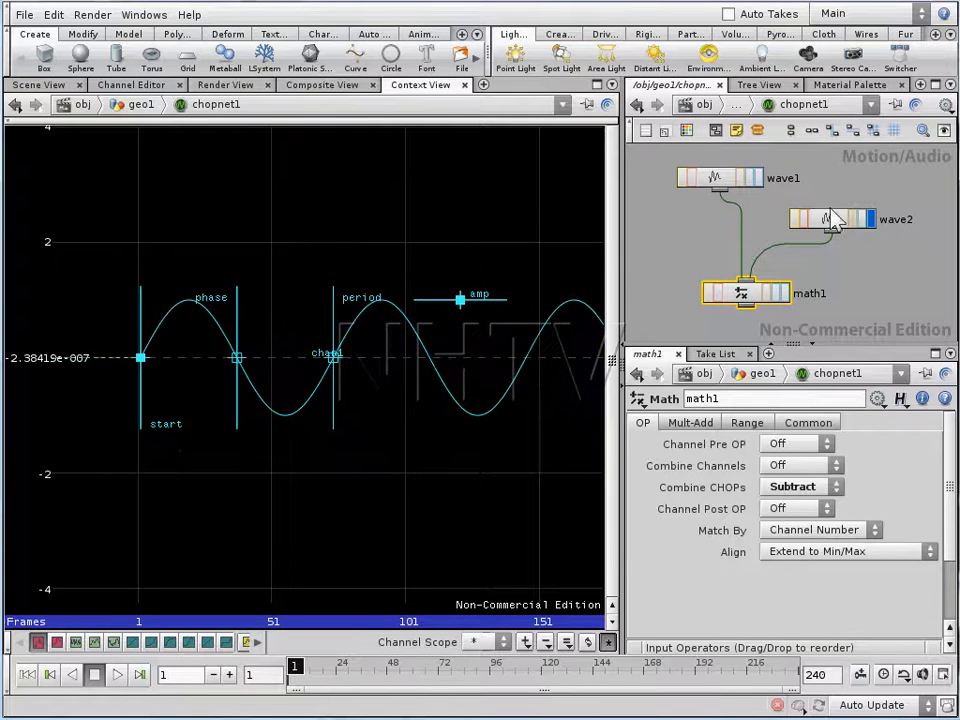
ctrl+click(758, 180)
ctrl+click(785, 293)
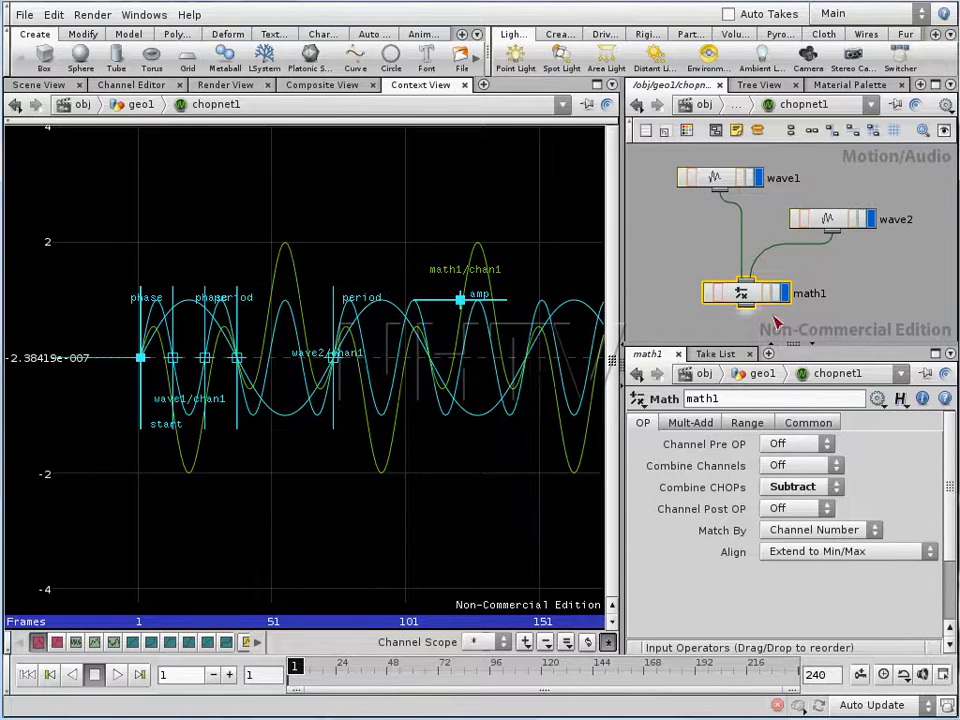
middle_drag(259, 395, 257, 400)
right_drag(269, 411, 329, 345)
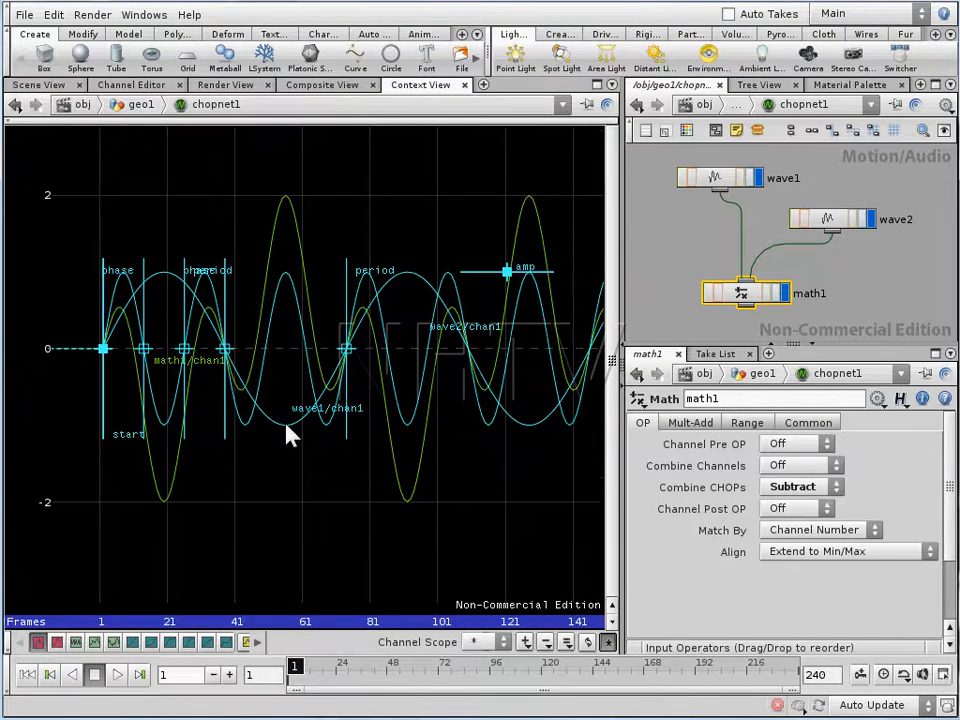
middle_drag(231, 446, 235, 468)
right_drag(240, 419, 256, 370)
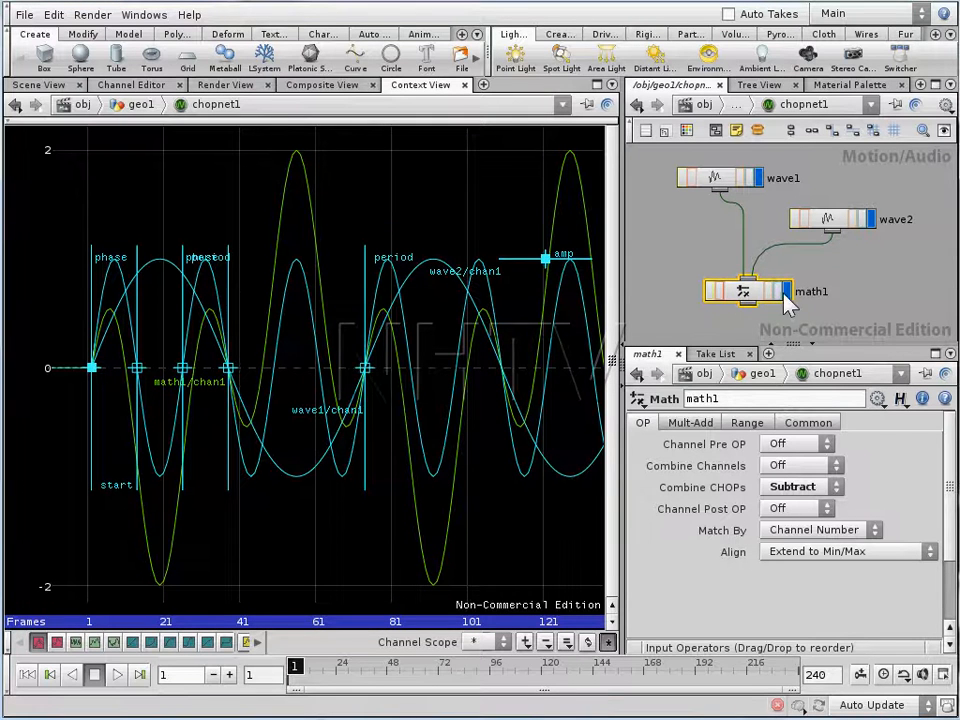
Show only math1 in the graph and set its Combine CHOPs to Multiply
click(871, 218)
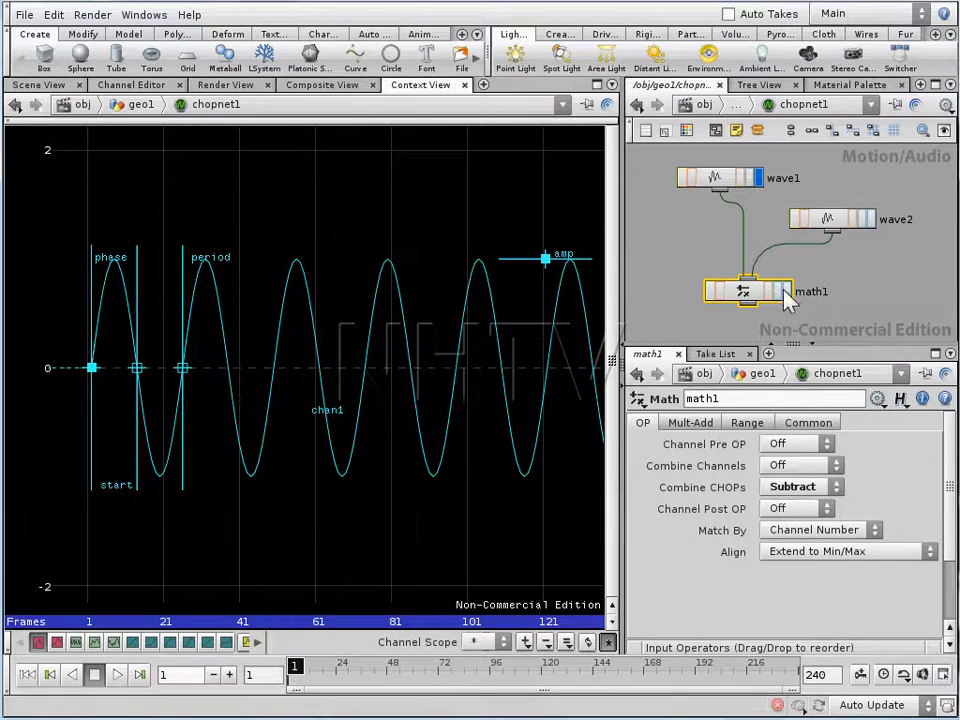
click(748, 293)
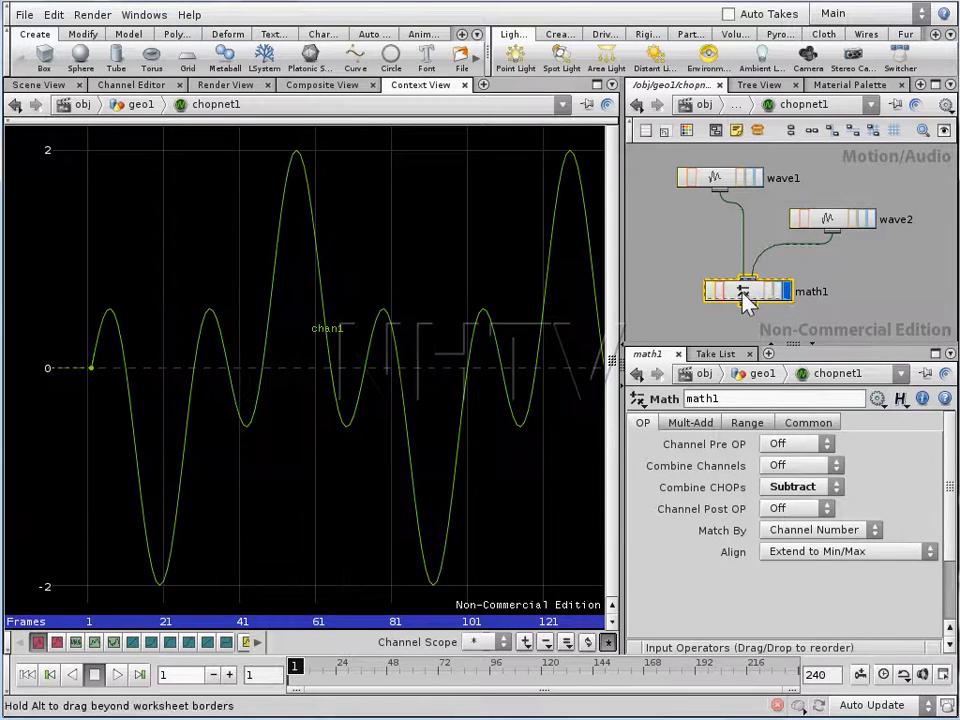
click(800, 487)
click(789, 556)
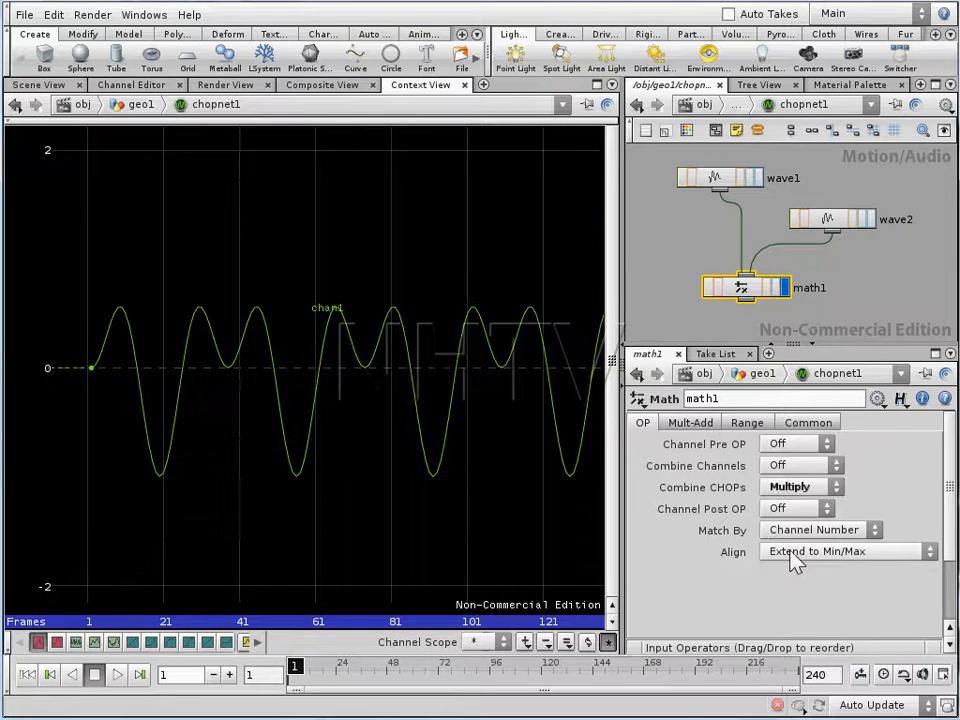
Overlay the curves of wave2, wave1 and math1 to compare the multiplied result with both source waves
click(870, 219)
click(759, 180)
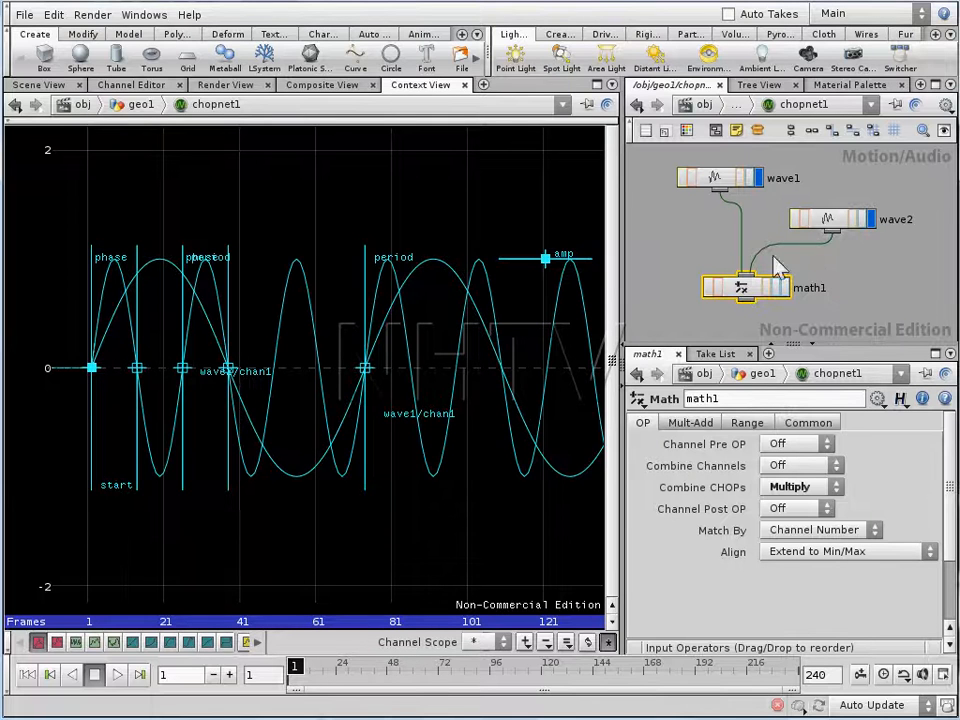
click(783, 288)
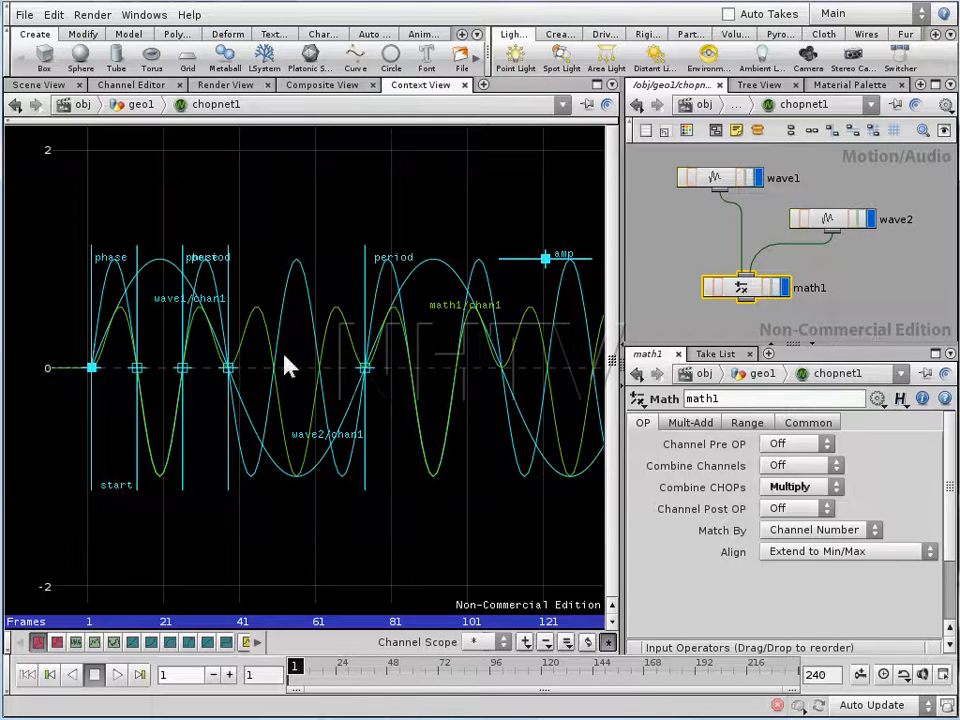
Try Divide for math1's Combine CHOPs, and set it to Maximum
click(799, 487)
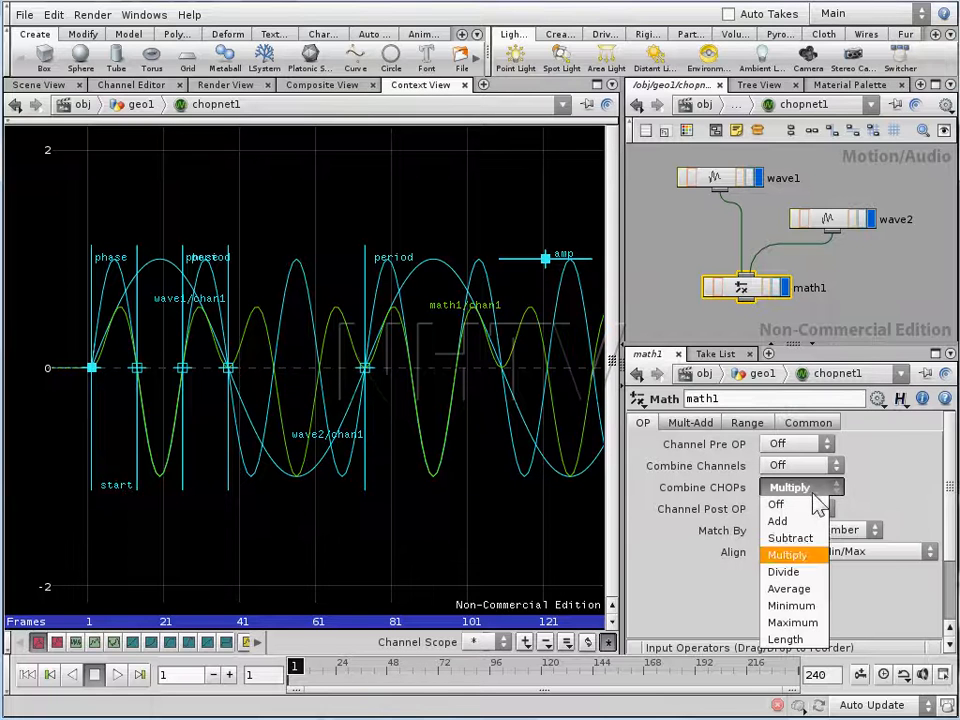
click(799, 573)
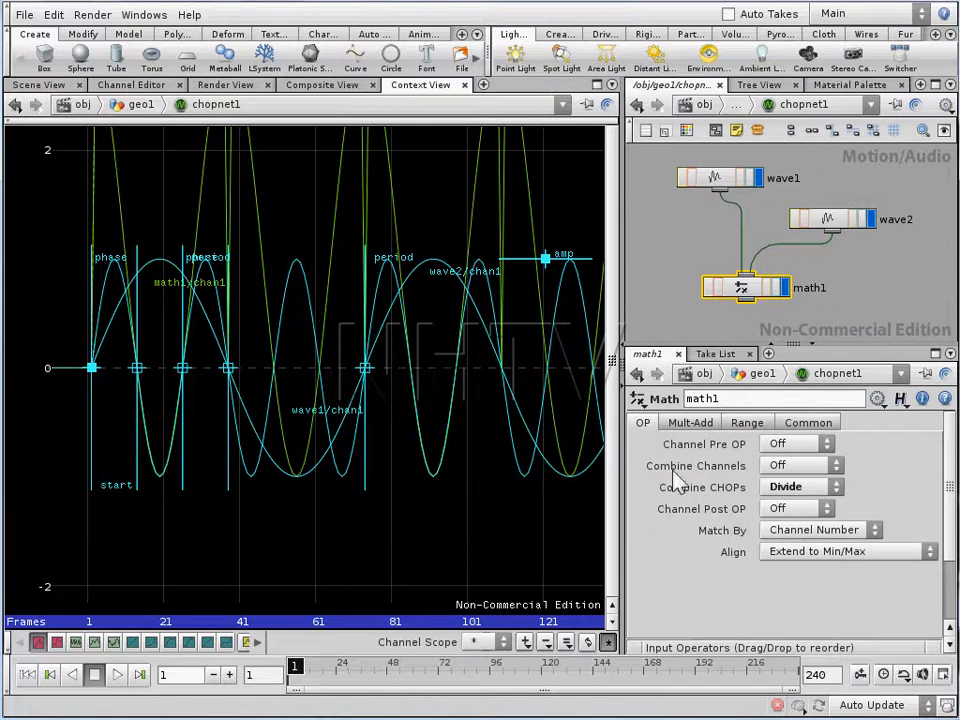
click(805, 487)
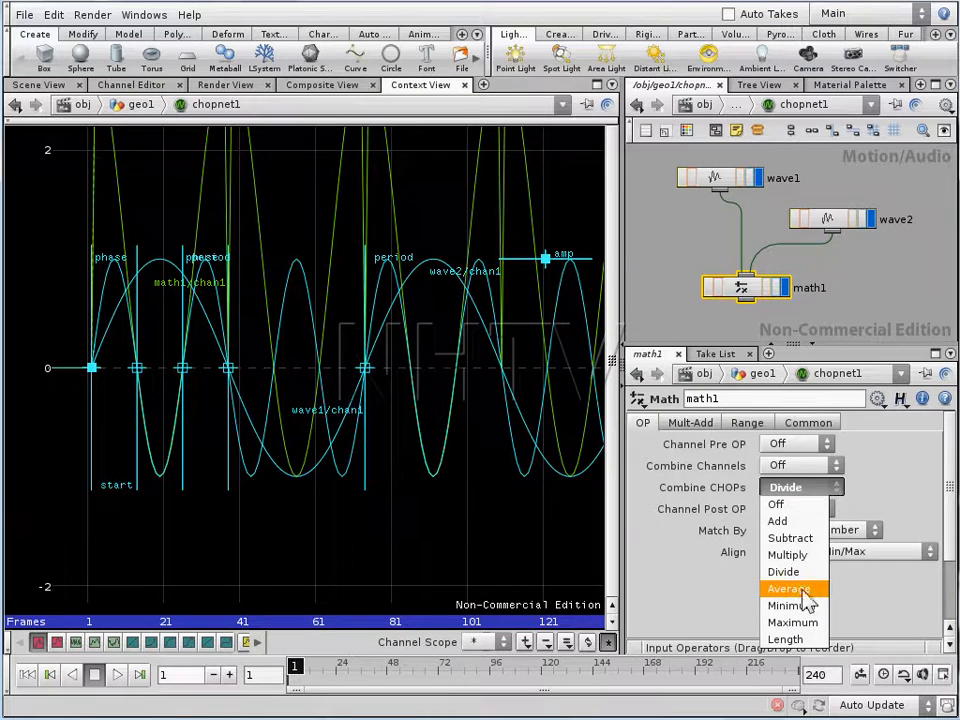
click(800, 622)
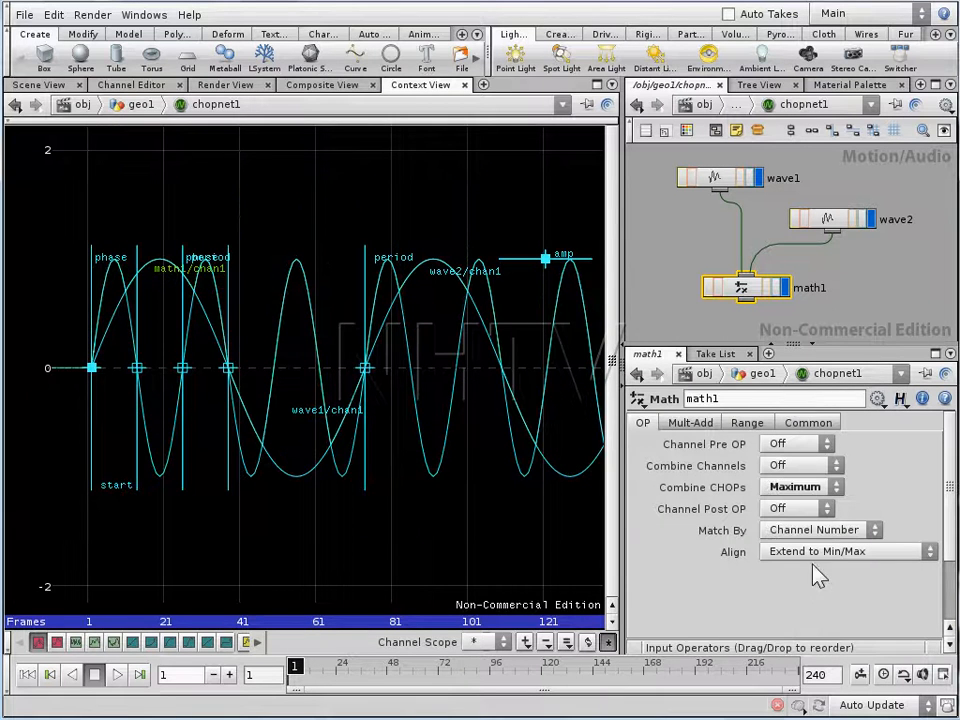
Display only math1 and examine its combined curve over a wider frame range
click(870, 222)
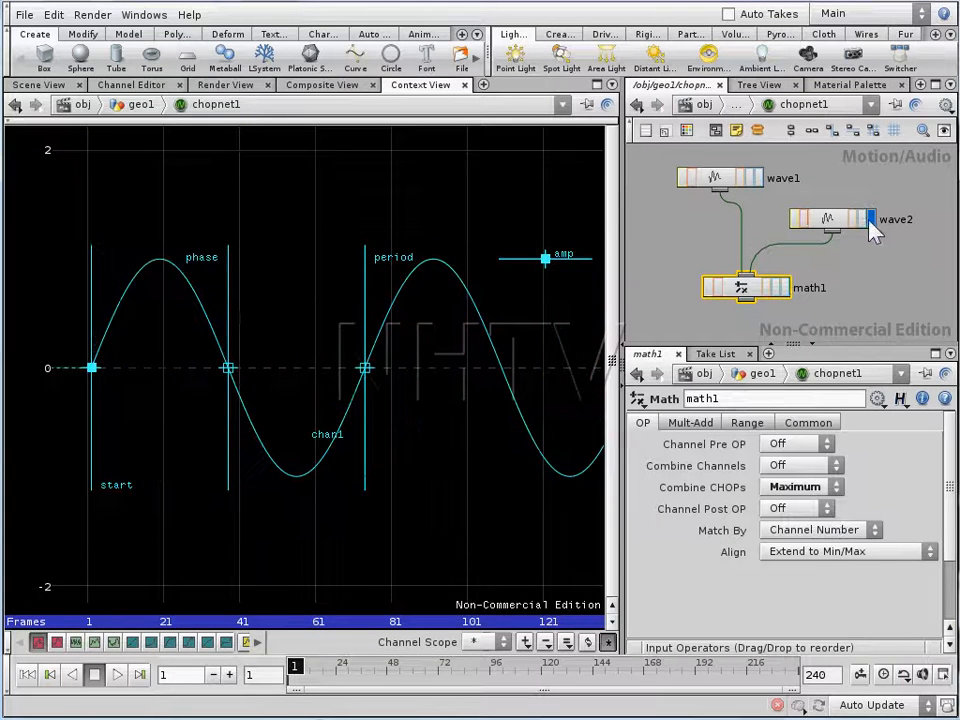
click(785, 287)
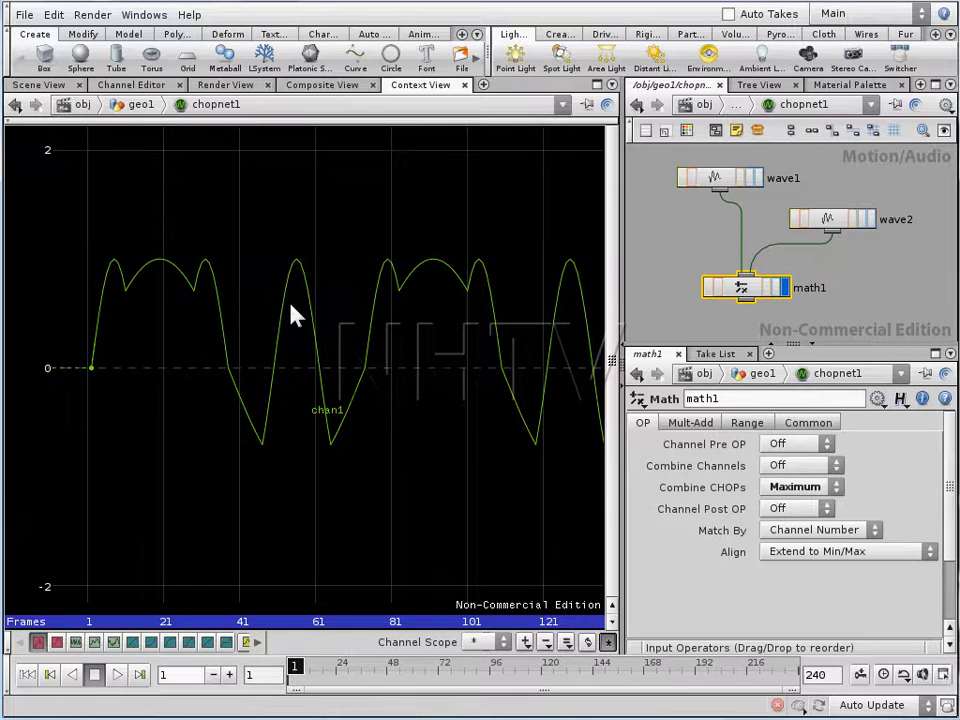
middle_drag(384, 321, 379, 331)
right_drag(364, 295, 195, 422)
middle_drag(395, 338, 269, 366)
right_drag(285, 358, 274, 394)
middle_drag(314, 386, 303, 397)
right_drag(362, 371, 340, 332)
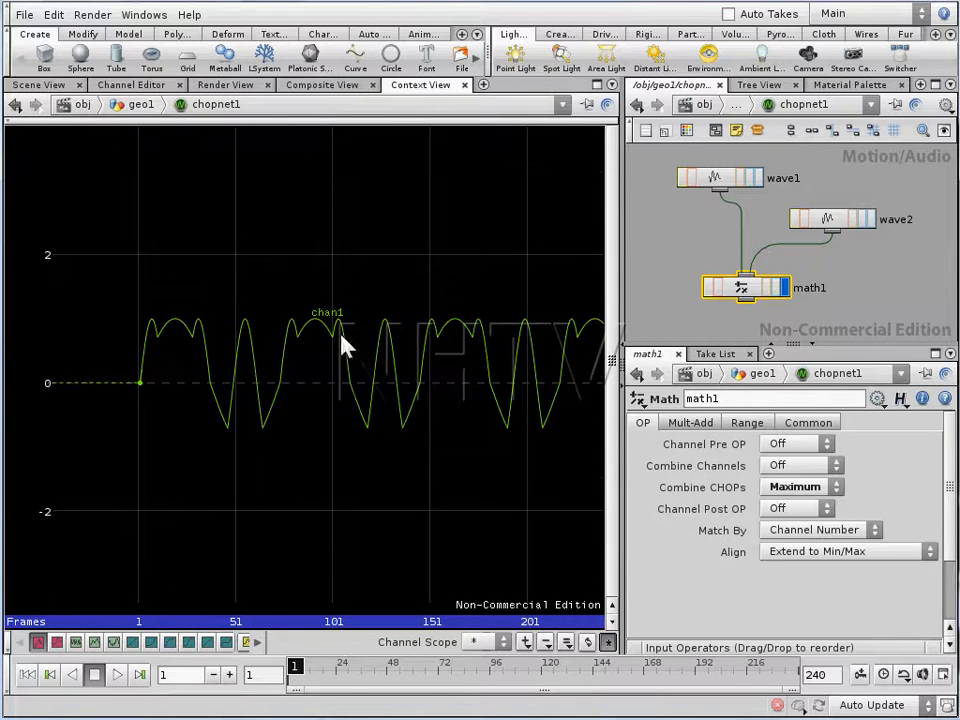
Return to the geo1 network, select copy1 and view the ring of boxes beside its Stamp parameters
click(822, 323)
key(u)
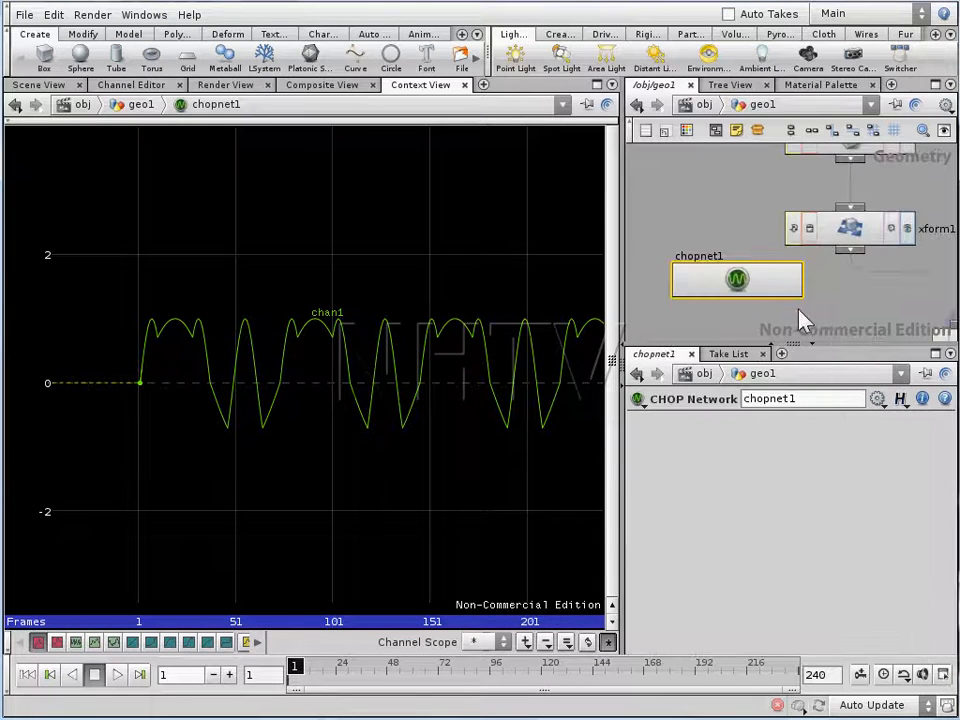
middle_drag(846, 290, 746, 252)
middle_drag(784, 284, 747, 276)
click(857, 300)
drag(435, 381, 290, 425)
drag(617, 400, 555, 396)
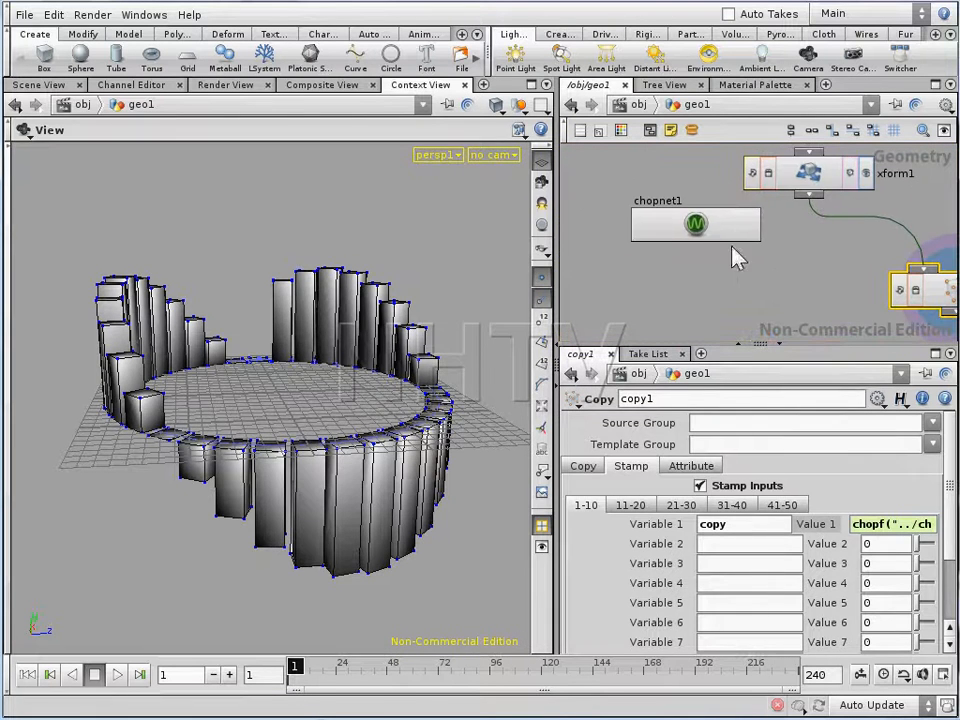
Enter chopnet1 again, and display and select wave1
double_click(718, 226)
middle_drag(752, 297, 757, 225)
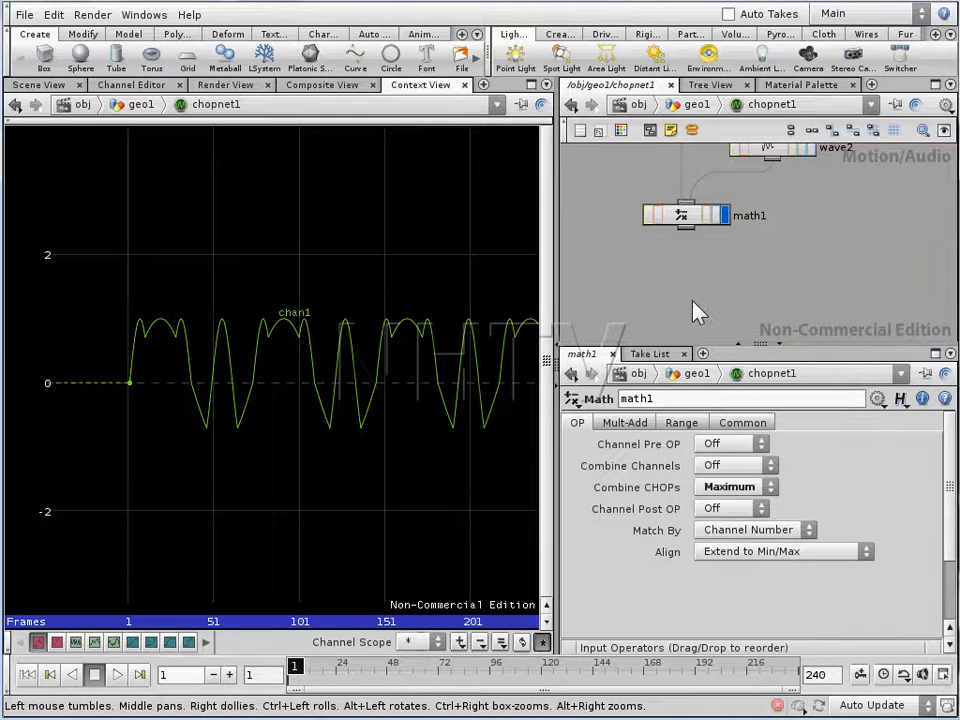
middle_drag(686, 261, 652, 311)
click(662, 157)
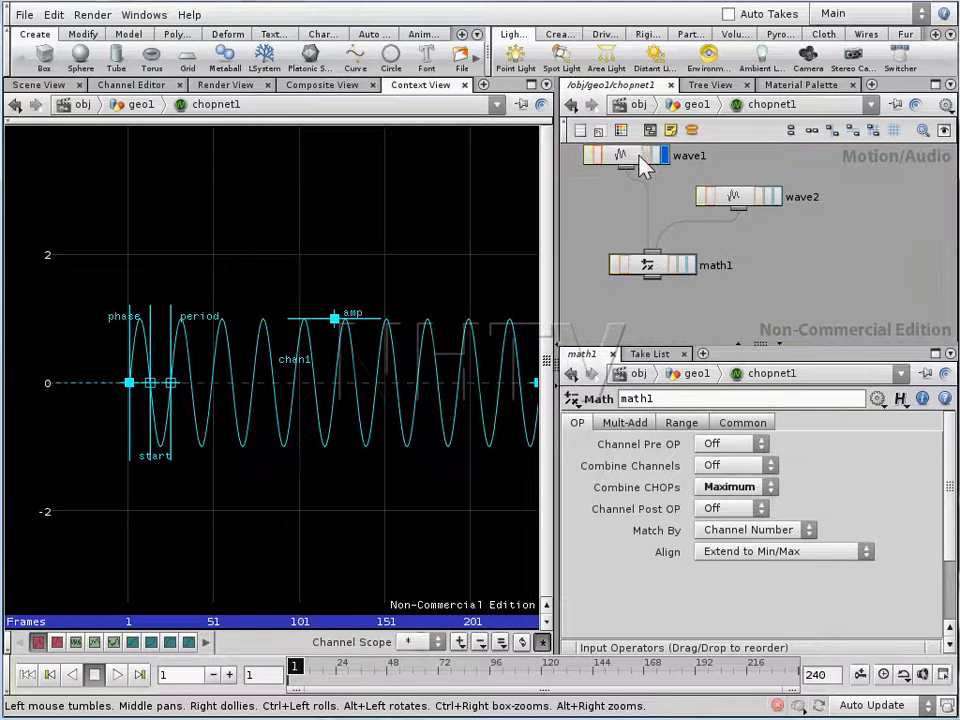
click(634, 157)
middle_drag(648, 346, 658, 302)
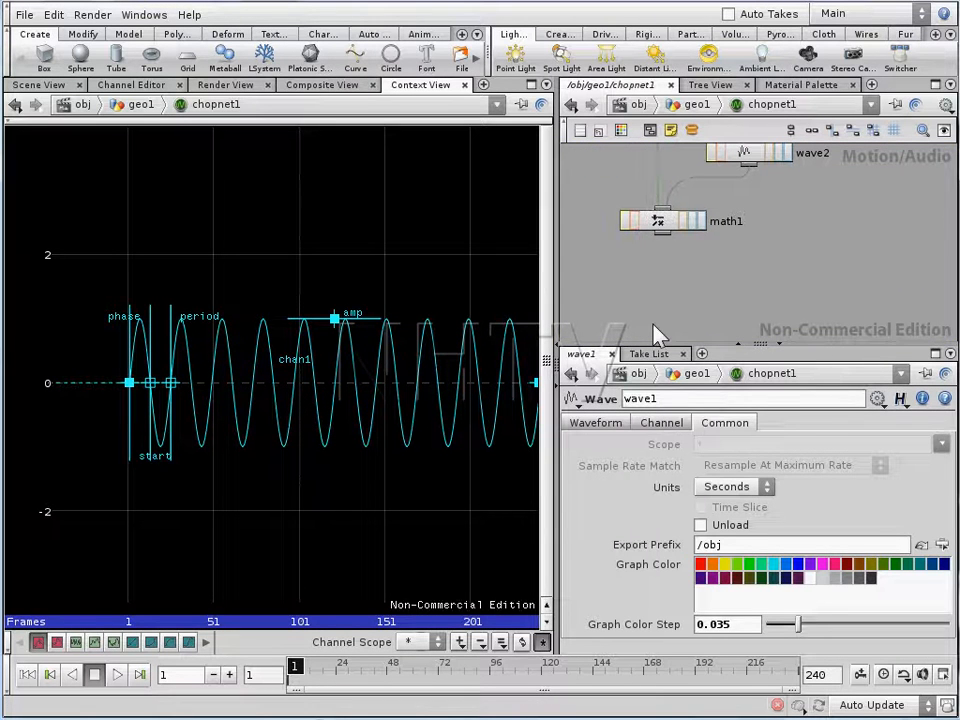
key(Tab)
text(n)
key(BackSpace)
text(l)
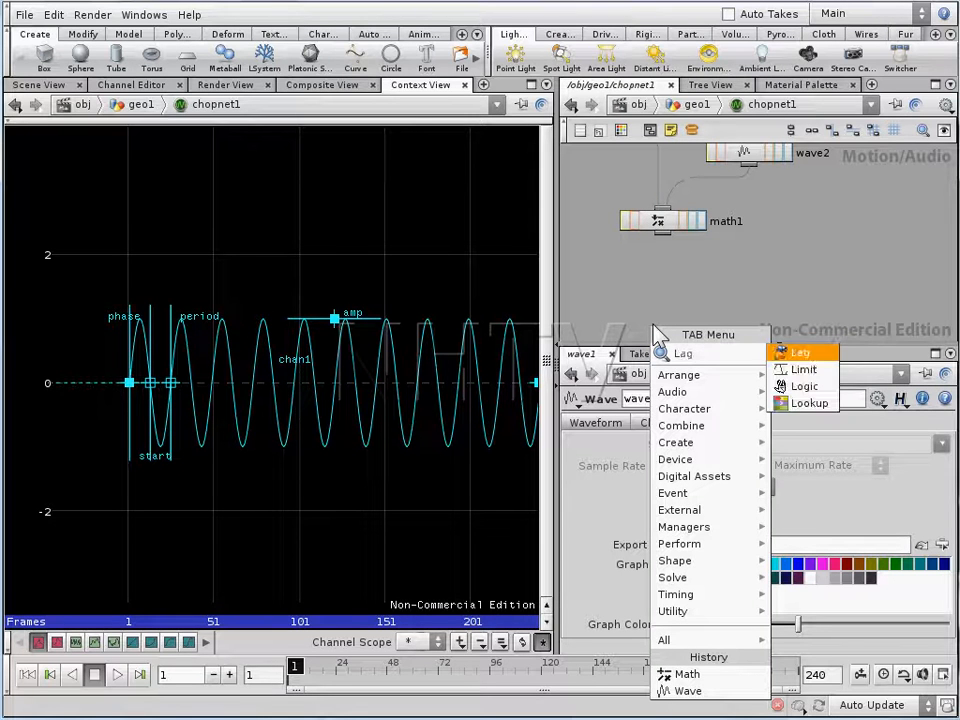
click(692, 301)
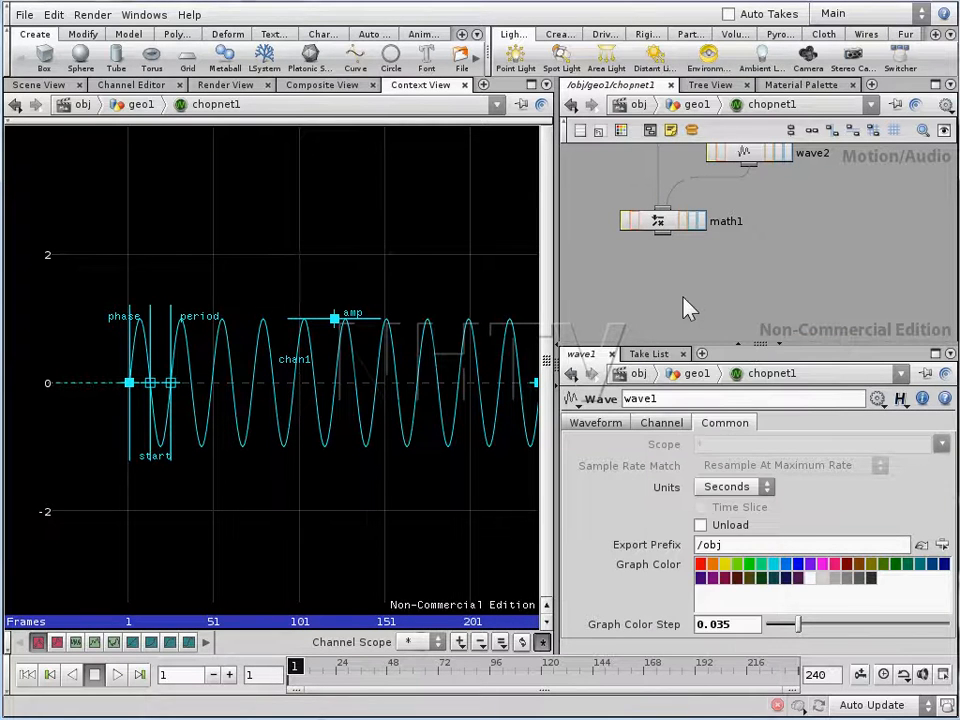
Add a Null CHOP below math1, connect math1's output to it and display it
key(Tab)
text(null)
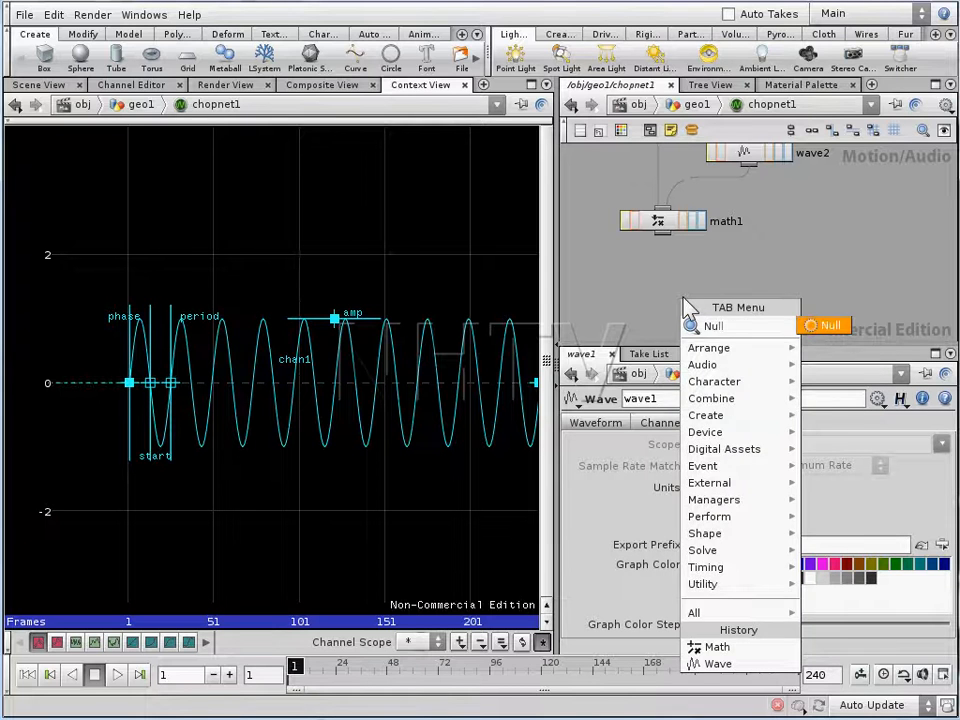
key(Return)
click(682, 296)
drag(662, 236, 685, 284)
click(721, 298)
Rename the Null node as OUT and align it directly below math1
double_click(748, 297)
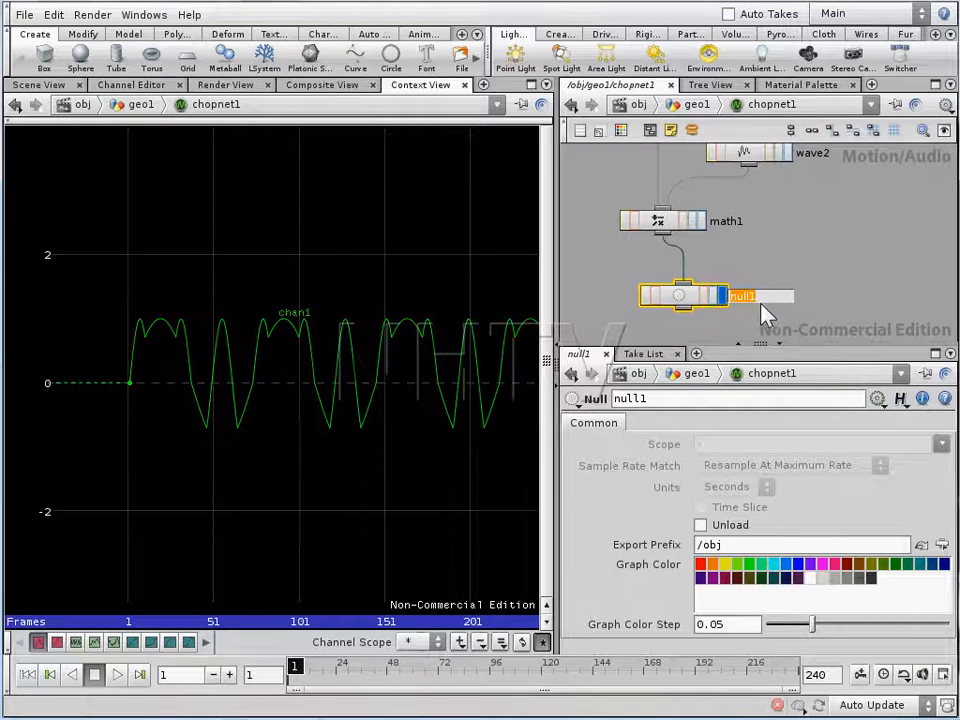
text(OUT)
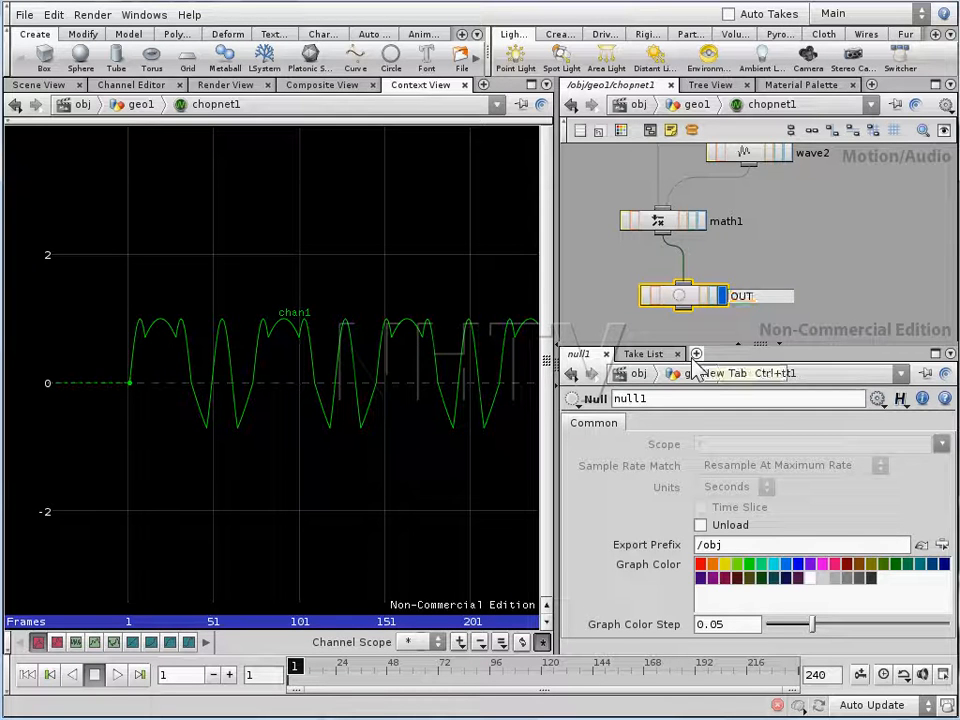
key(Return)
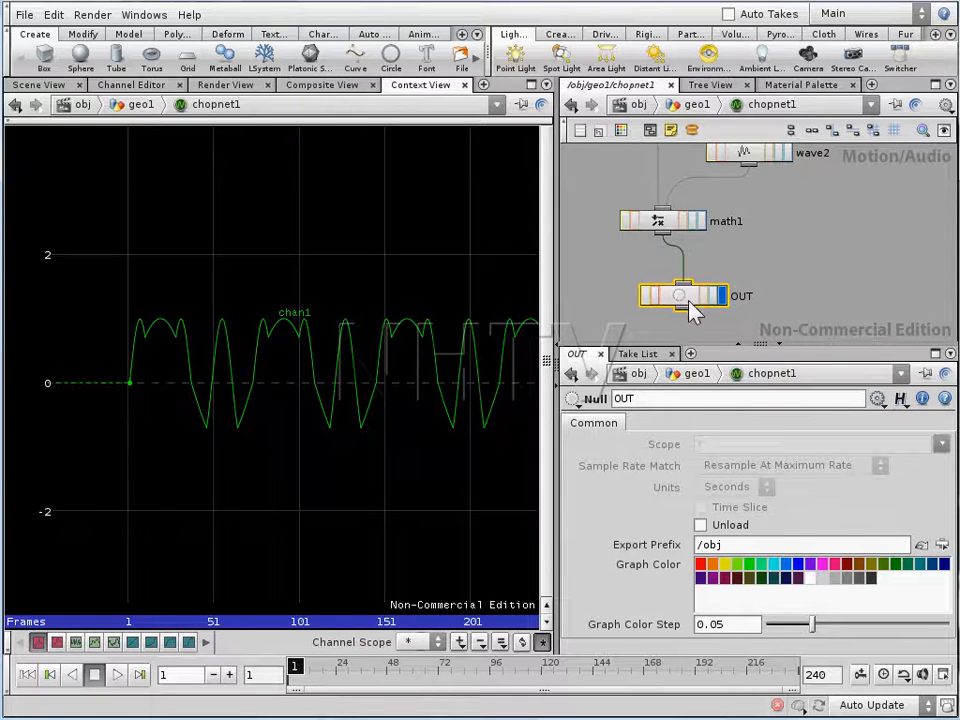
drag(687, 301, 666, 315)
click(720, 297)
Select the OUT node at the end of the CHOP chain
middle_drag(628, 256, 642, 296)
middle_drag(608, 249, 647, 297)
mouse_move(637, 246)
right_down()
mouse_move(617, 285)
mouse_move(628, 263)
right_up()
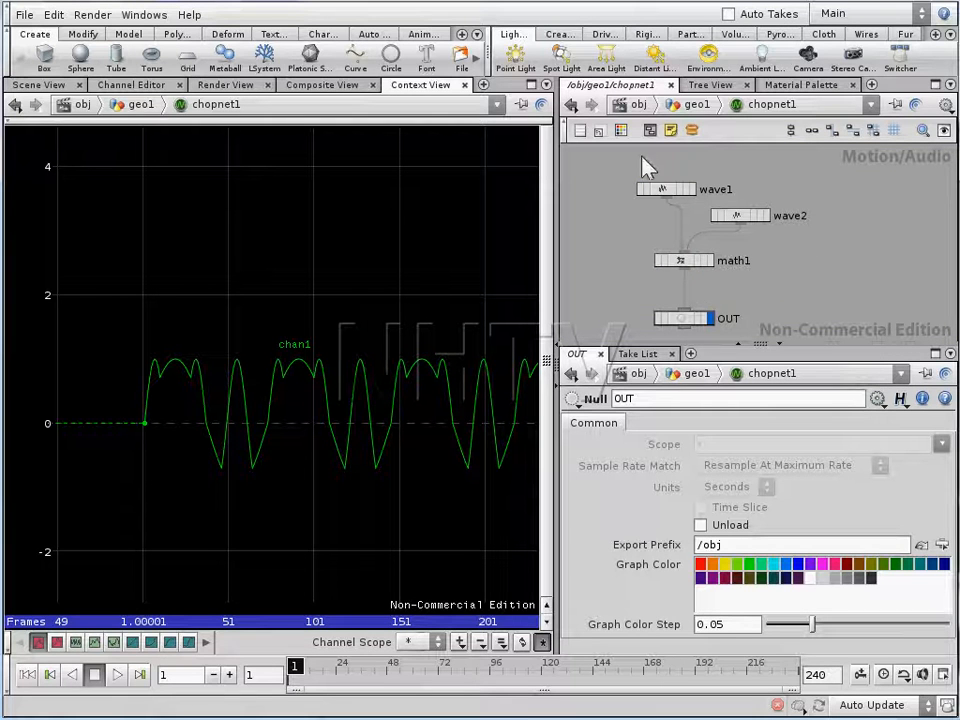
click(707, 324)
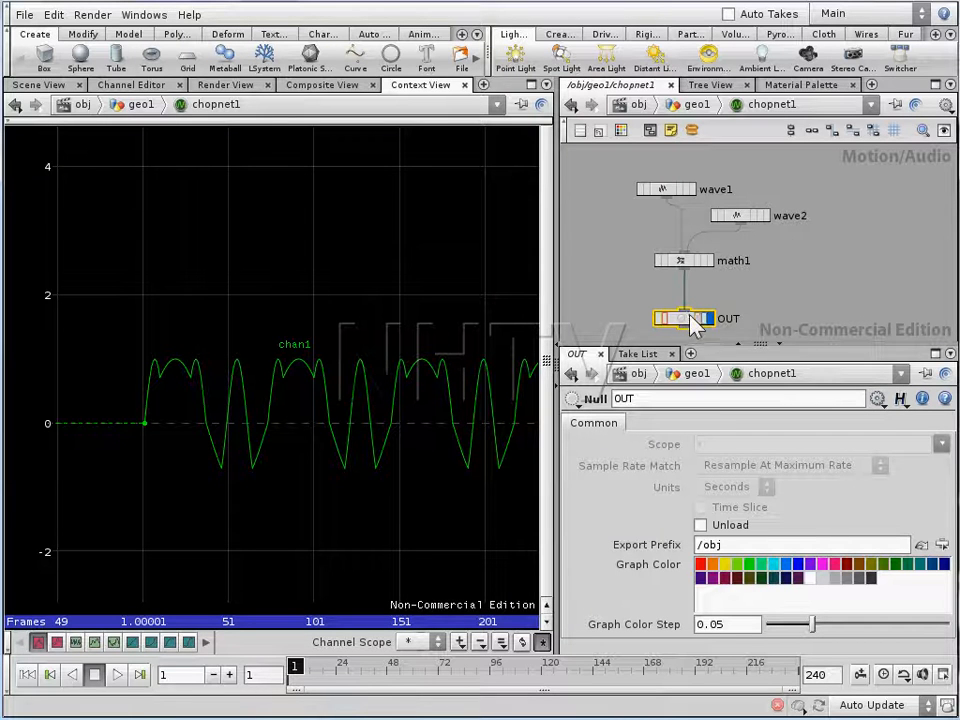
Return to geo1 and change the channel reference in copy1's Value 1 stamp expression from wave1 to the OUT node
click(757, 297)
key(u)
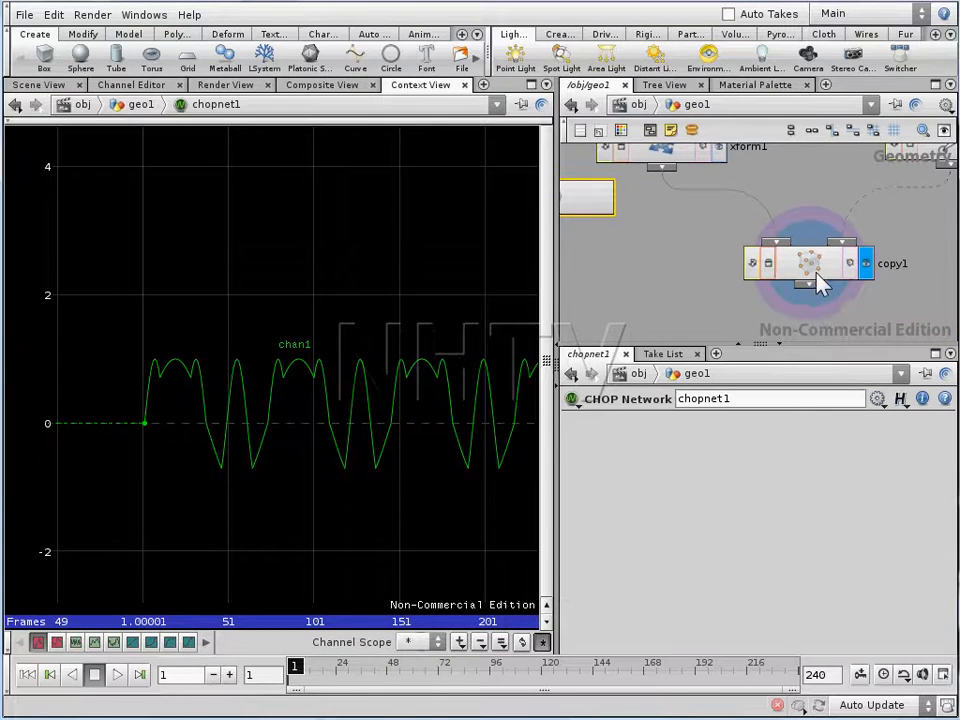
click(821, 279)
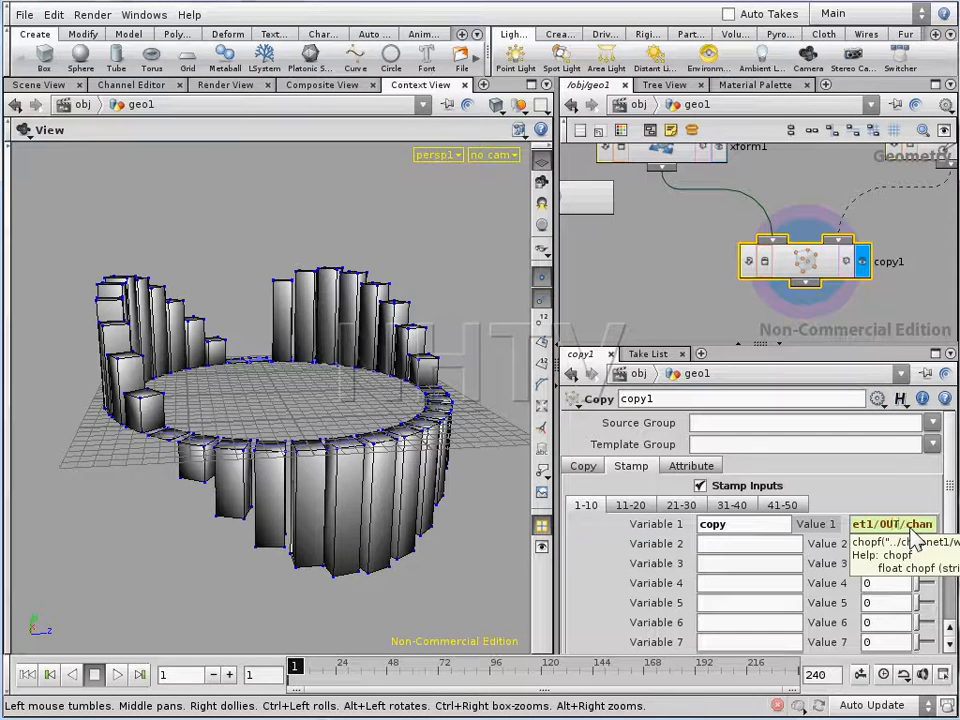
drag(184, 381, 397, 403)
Show the ring of boxes in the Scene View while chopnet1's network is open
middle_drag(690, 294, 724, 311)
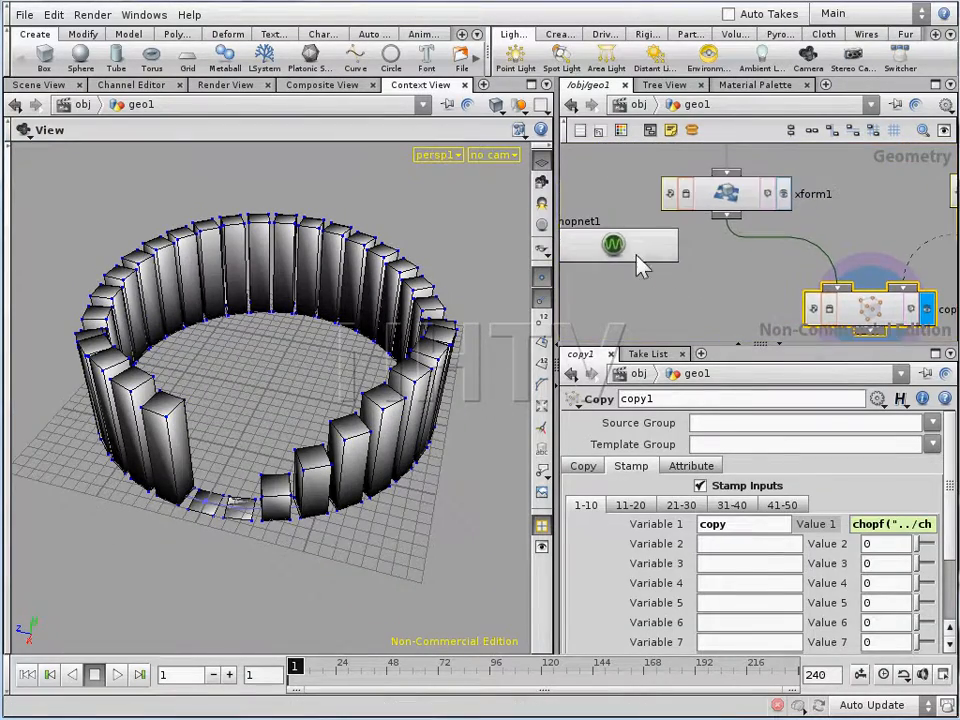
double_click(637, 256)
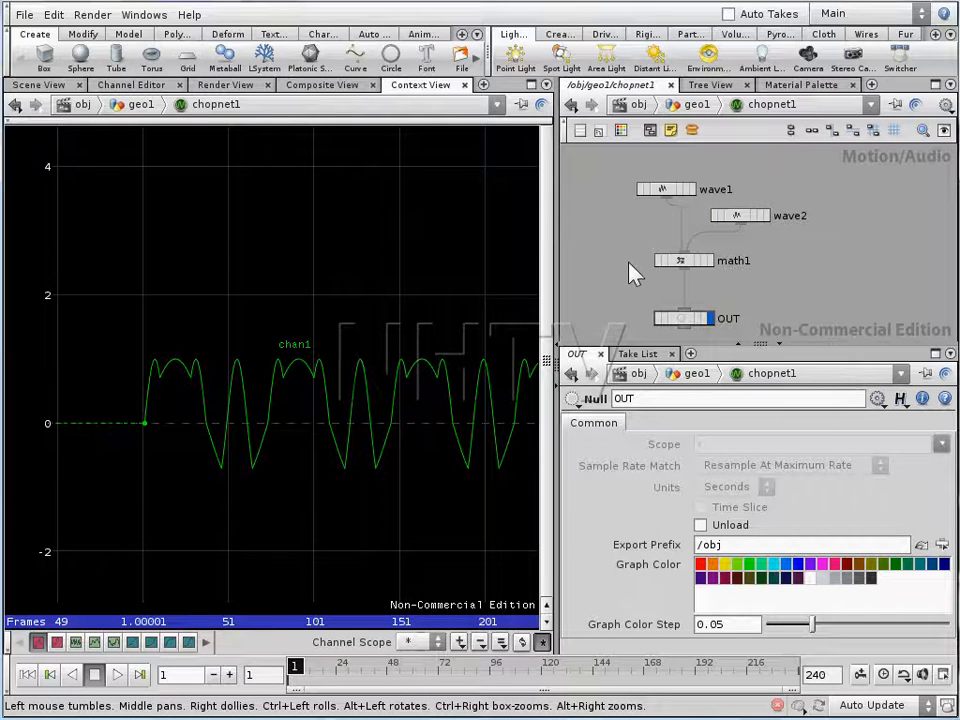
click(38, 84)
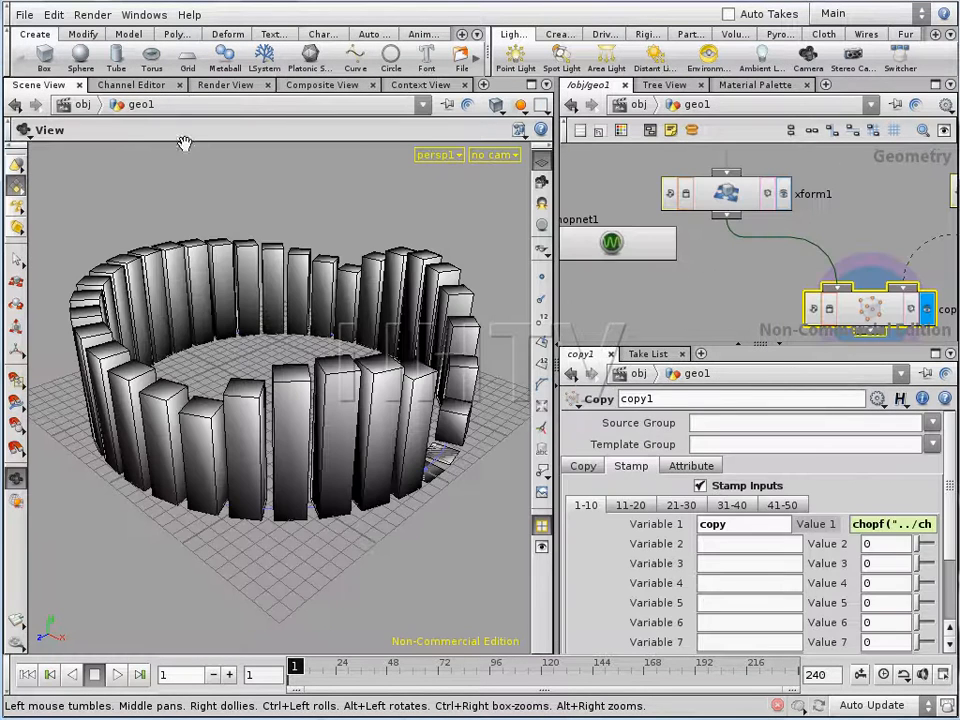
double_click(621, 251)
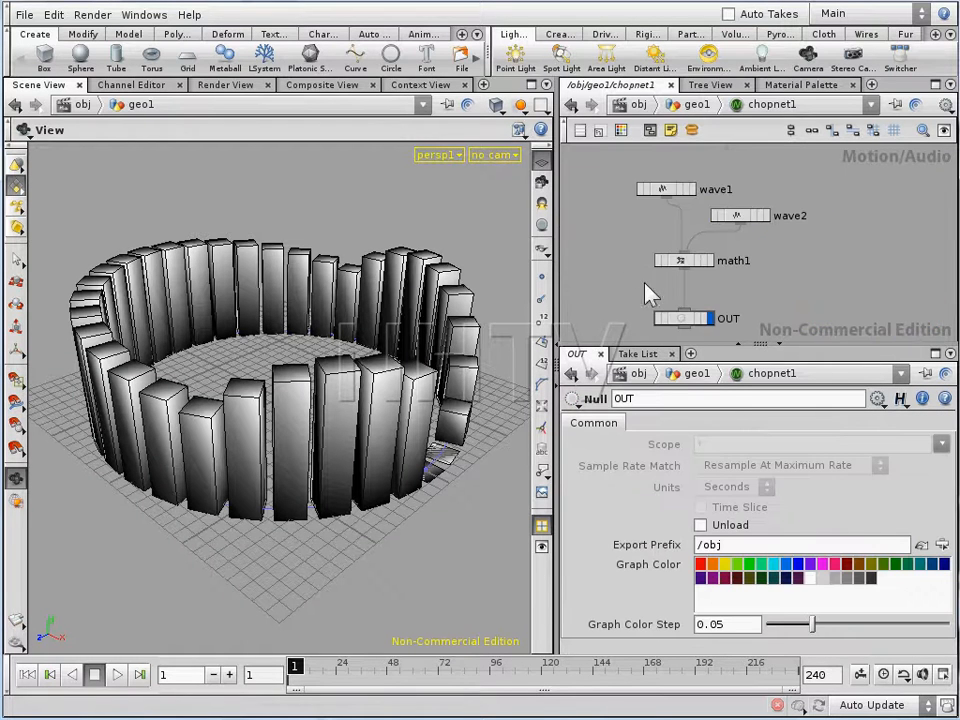
Try the Length, Minimum, Average and Subtract modes for Combine CHOPs on math1
click(676, 179)
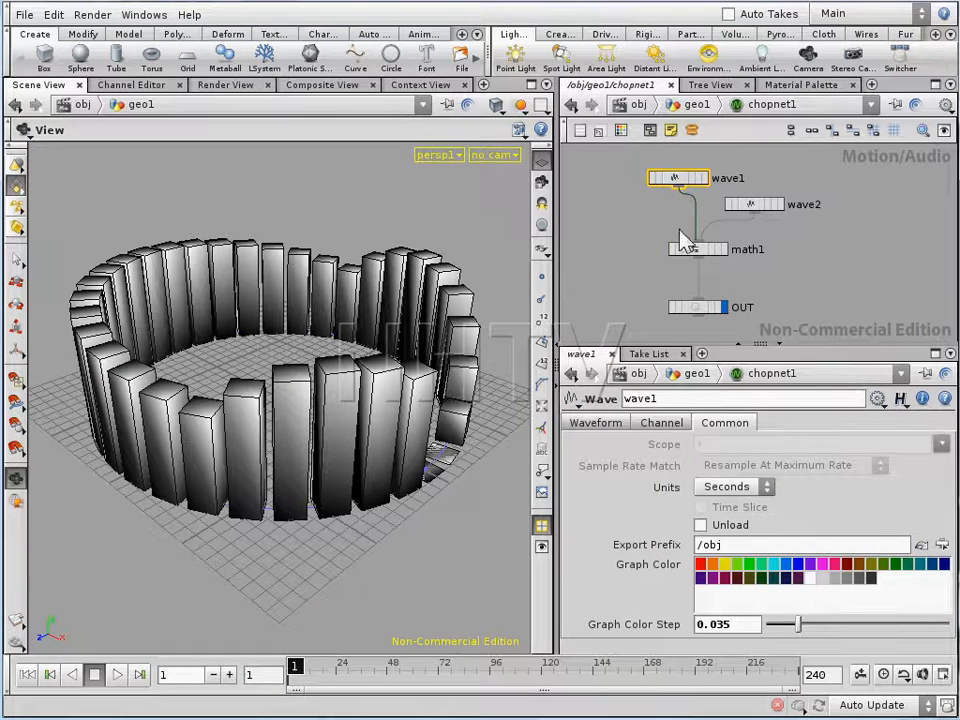
click(696, 248)
click(724, 488)
click(726, 640)
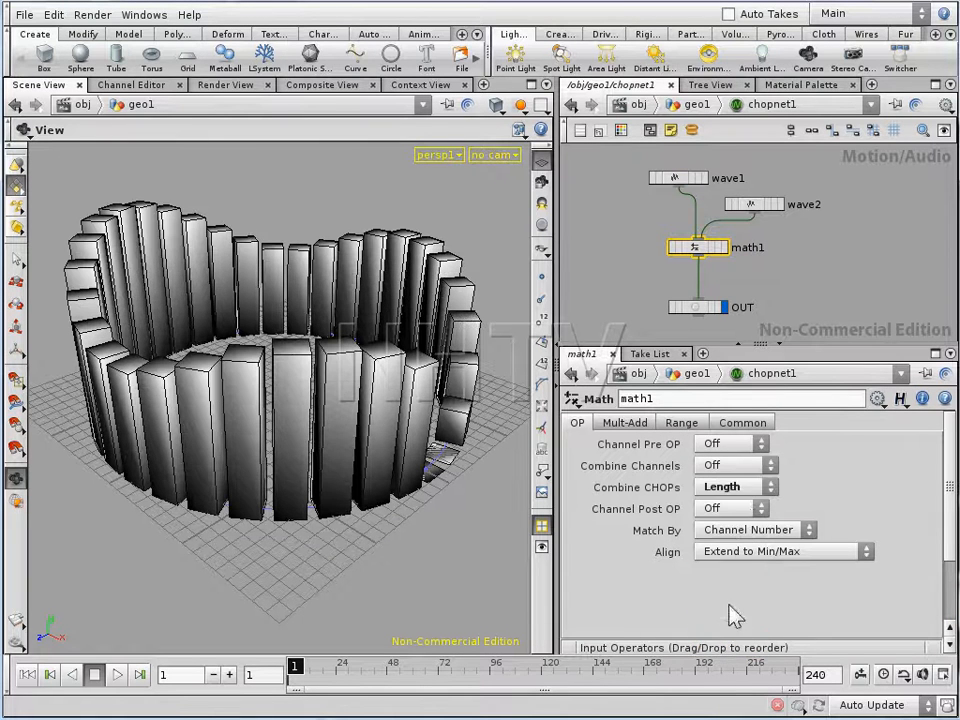
click(724, 488)
click(726, 606)
click(745, 488)
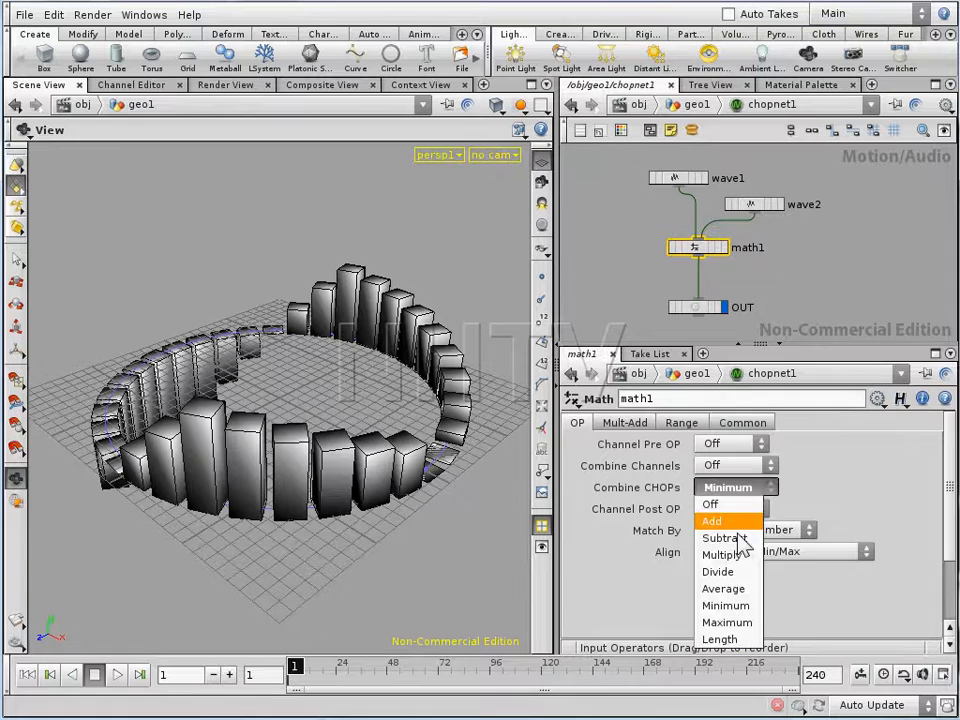
click(730, 589)
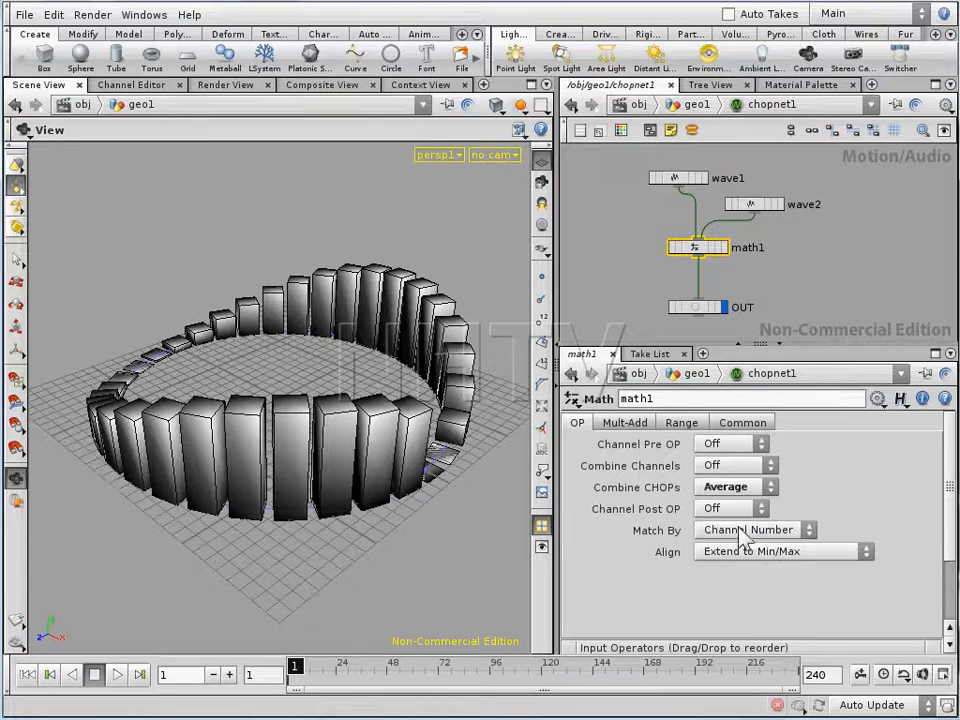
click(736, 488)
click(729, 544)
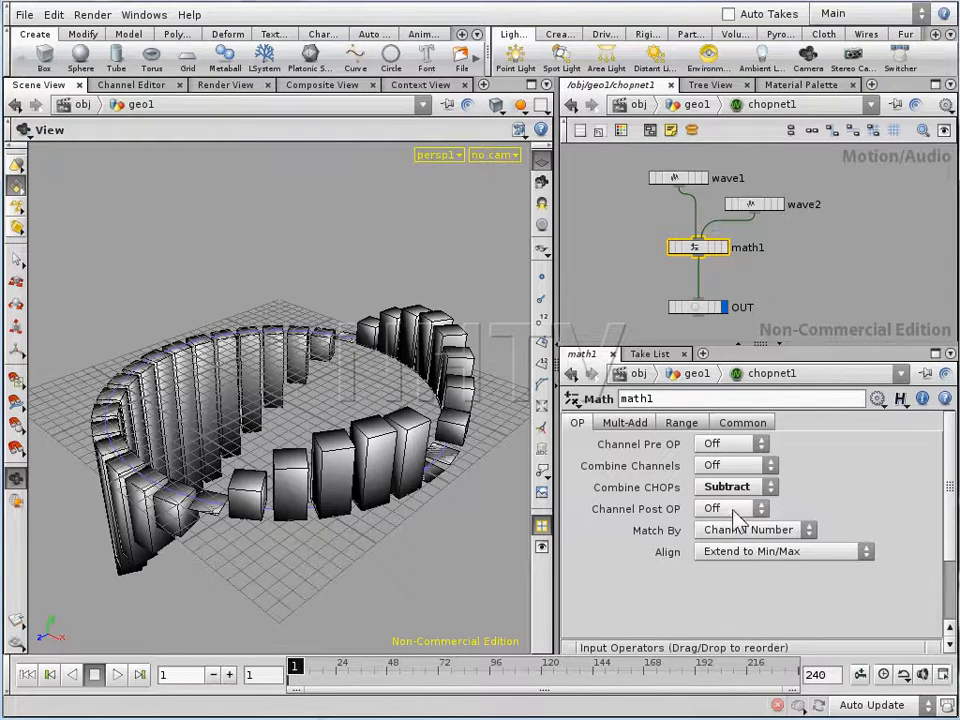
Set the waveform period of wave2 to 0.59
click(752, 205)
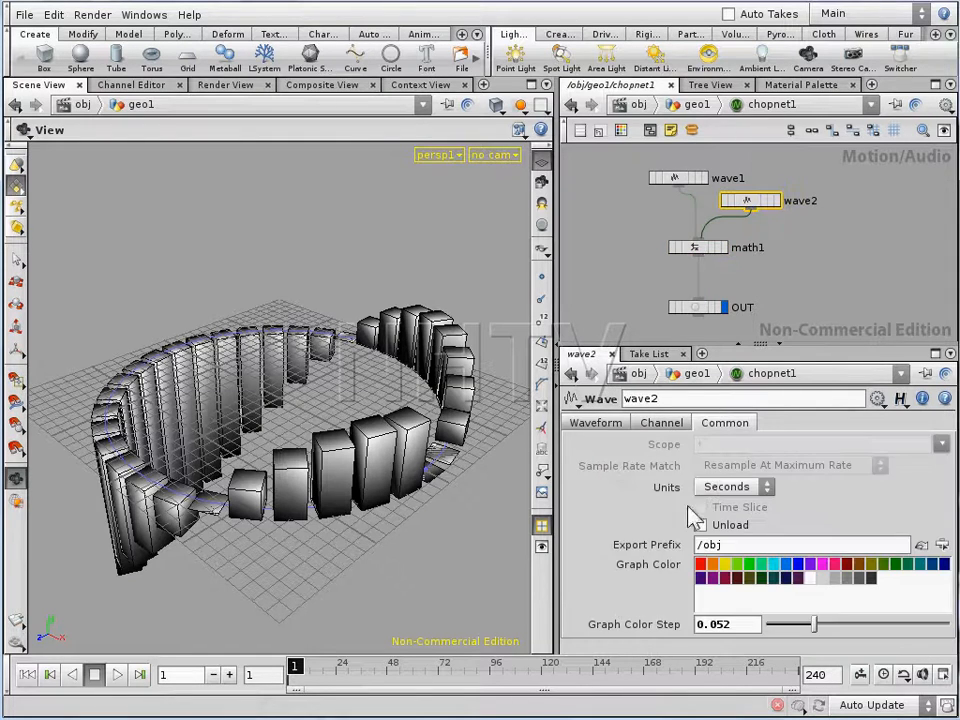
click(590, 422)
drag(820, 465, 779, 478)
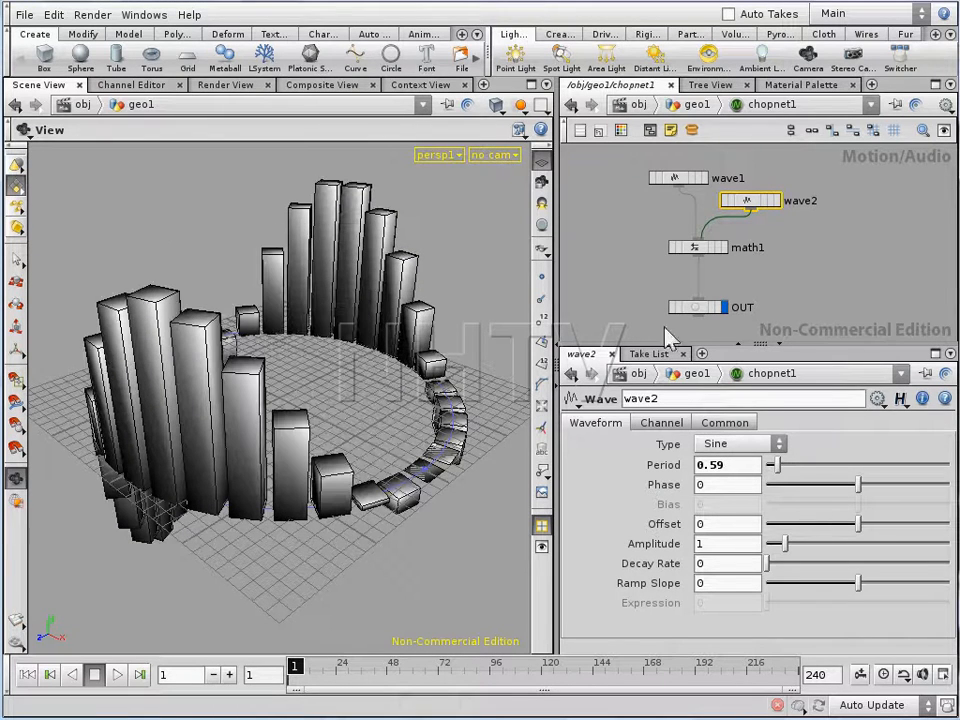
Set Combine CHOPs to Add on math1 and inspect the ring of boxes from another angle
drag(686, 194, 696, 243)
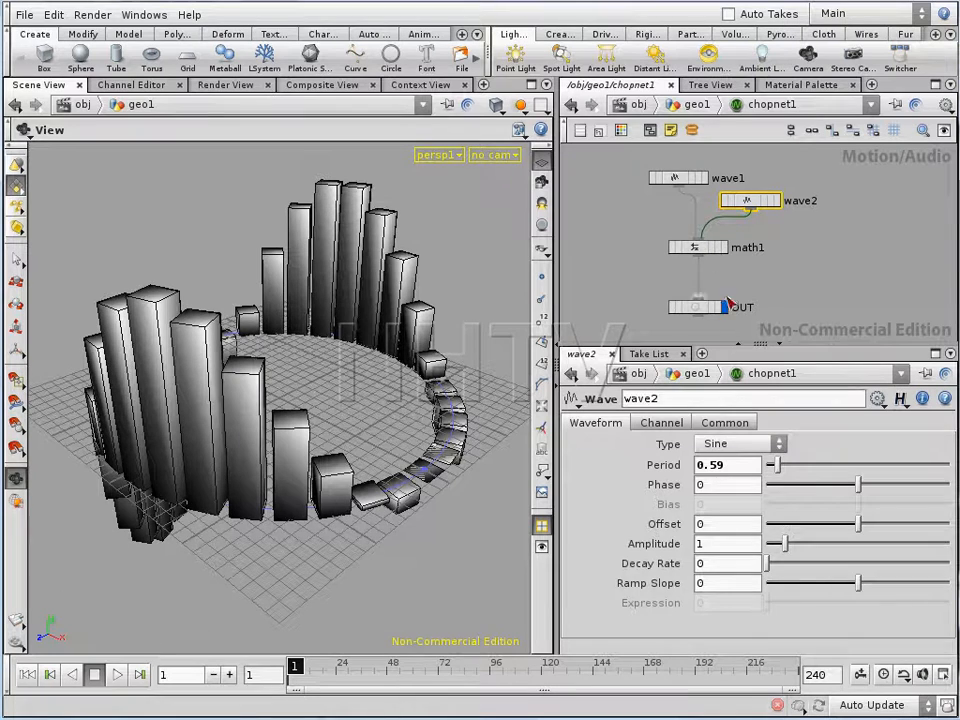
click(700, 248)
click(729, 487)
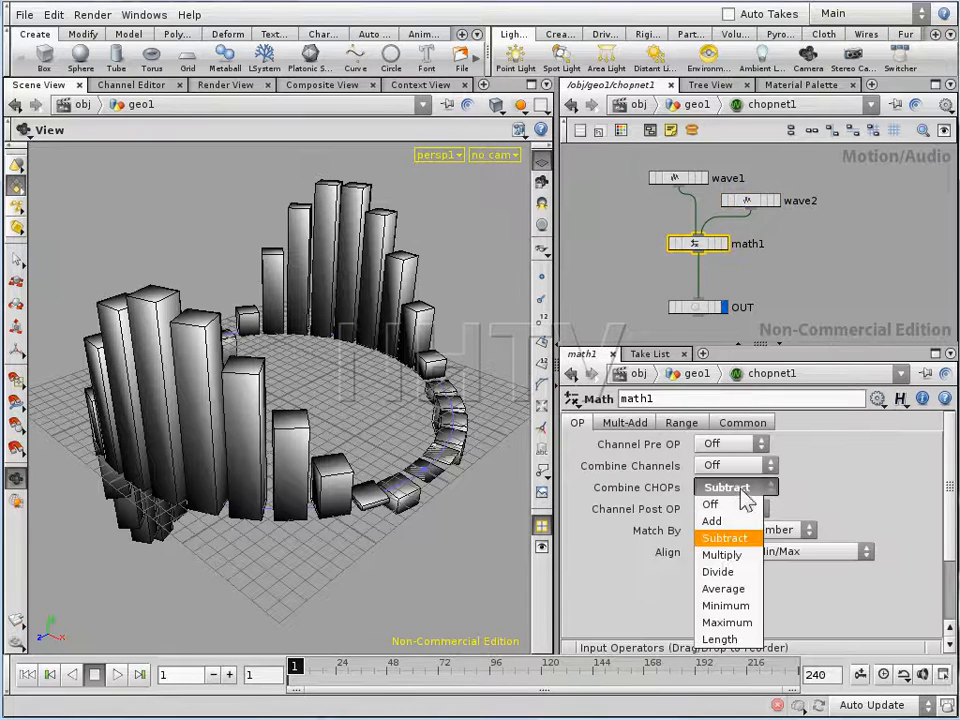
click(733, 518)
drag(400, 430, 271, 466)
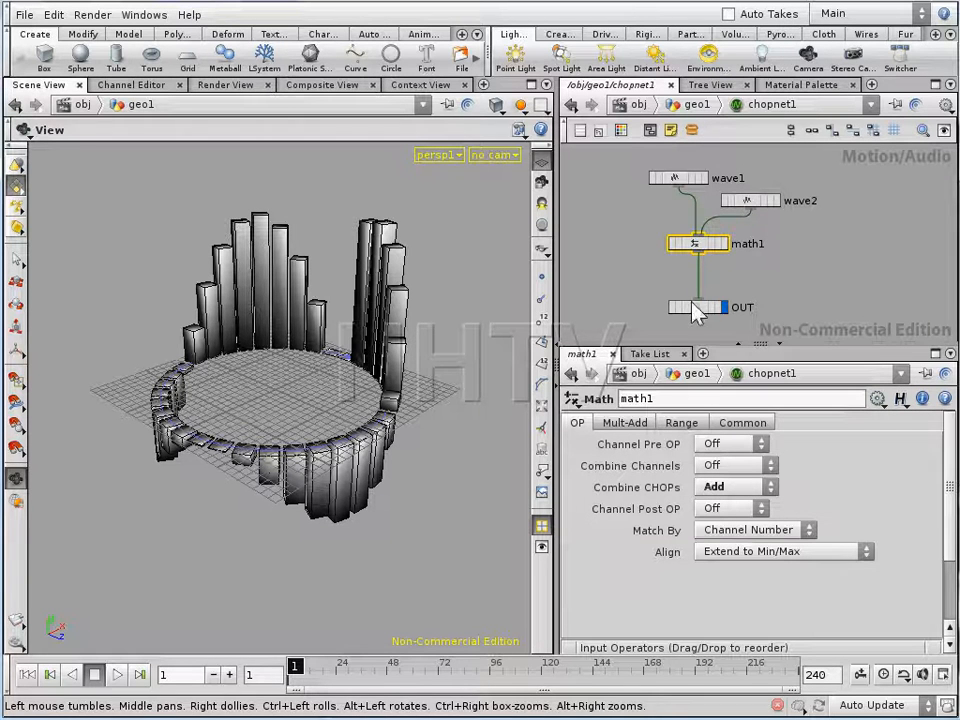
click(766, 298)
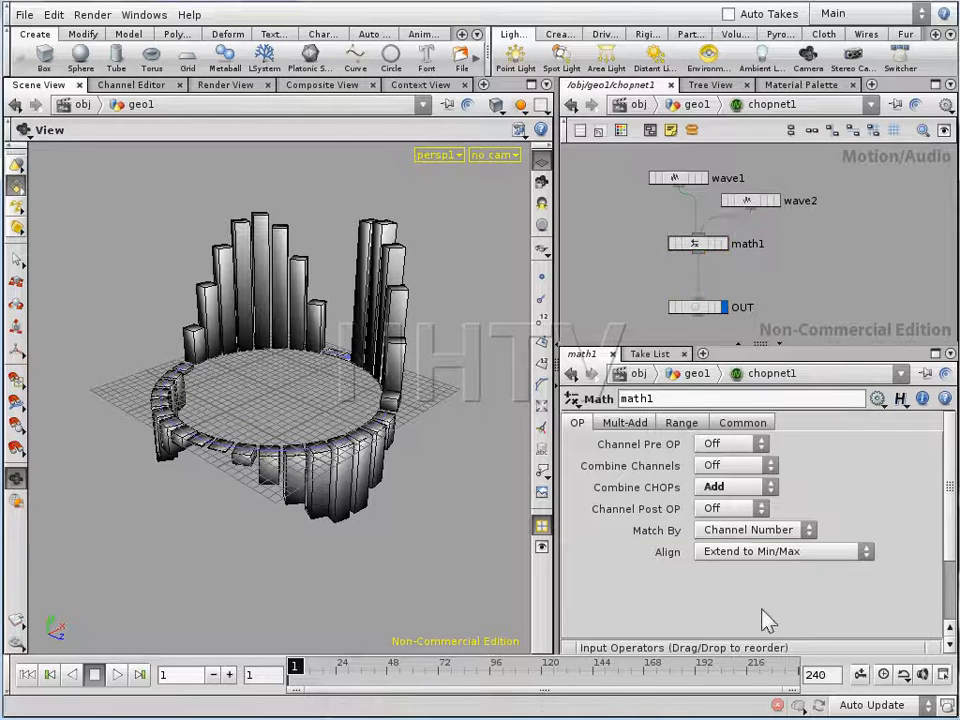